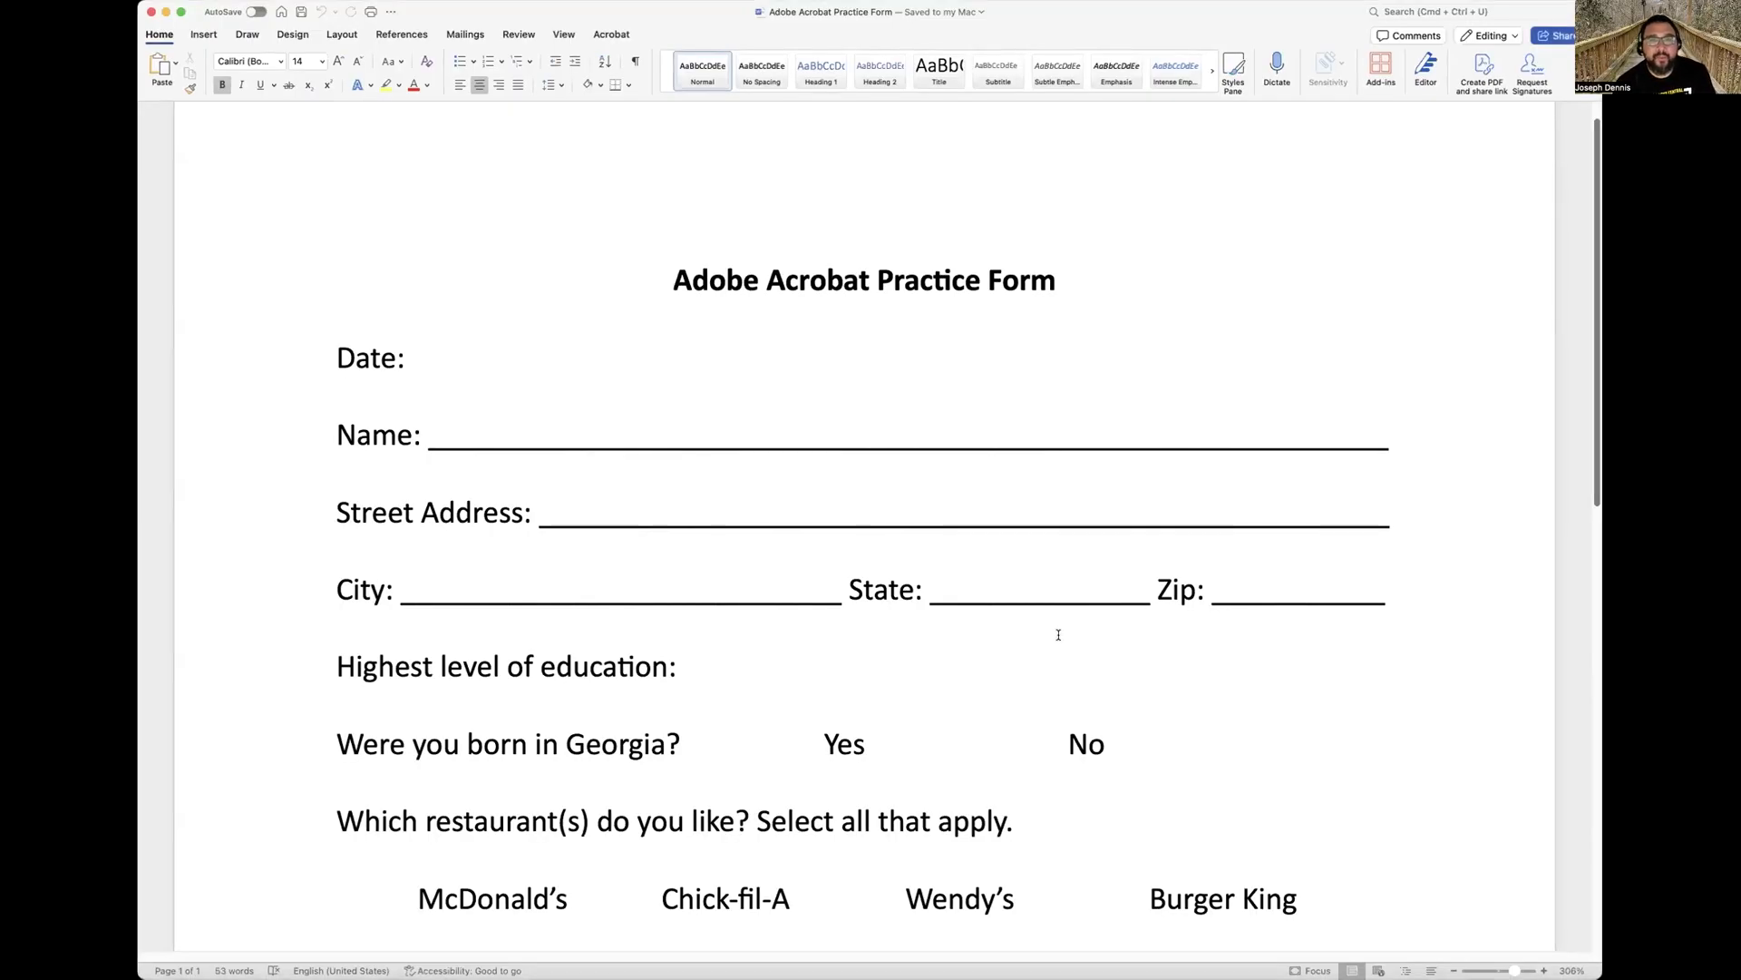
scroll(1053, 641, "down", 1)
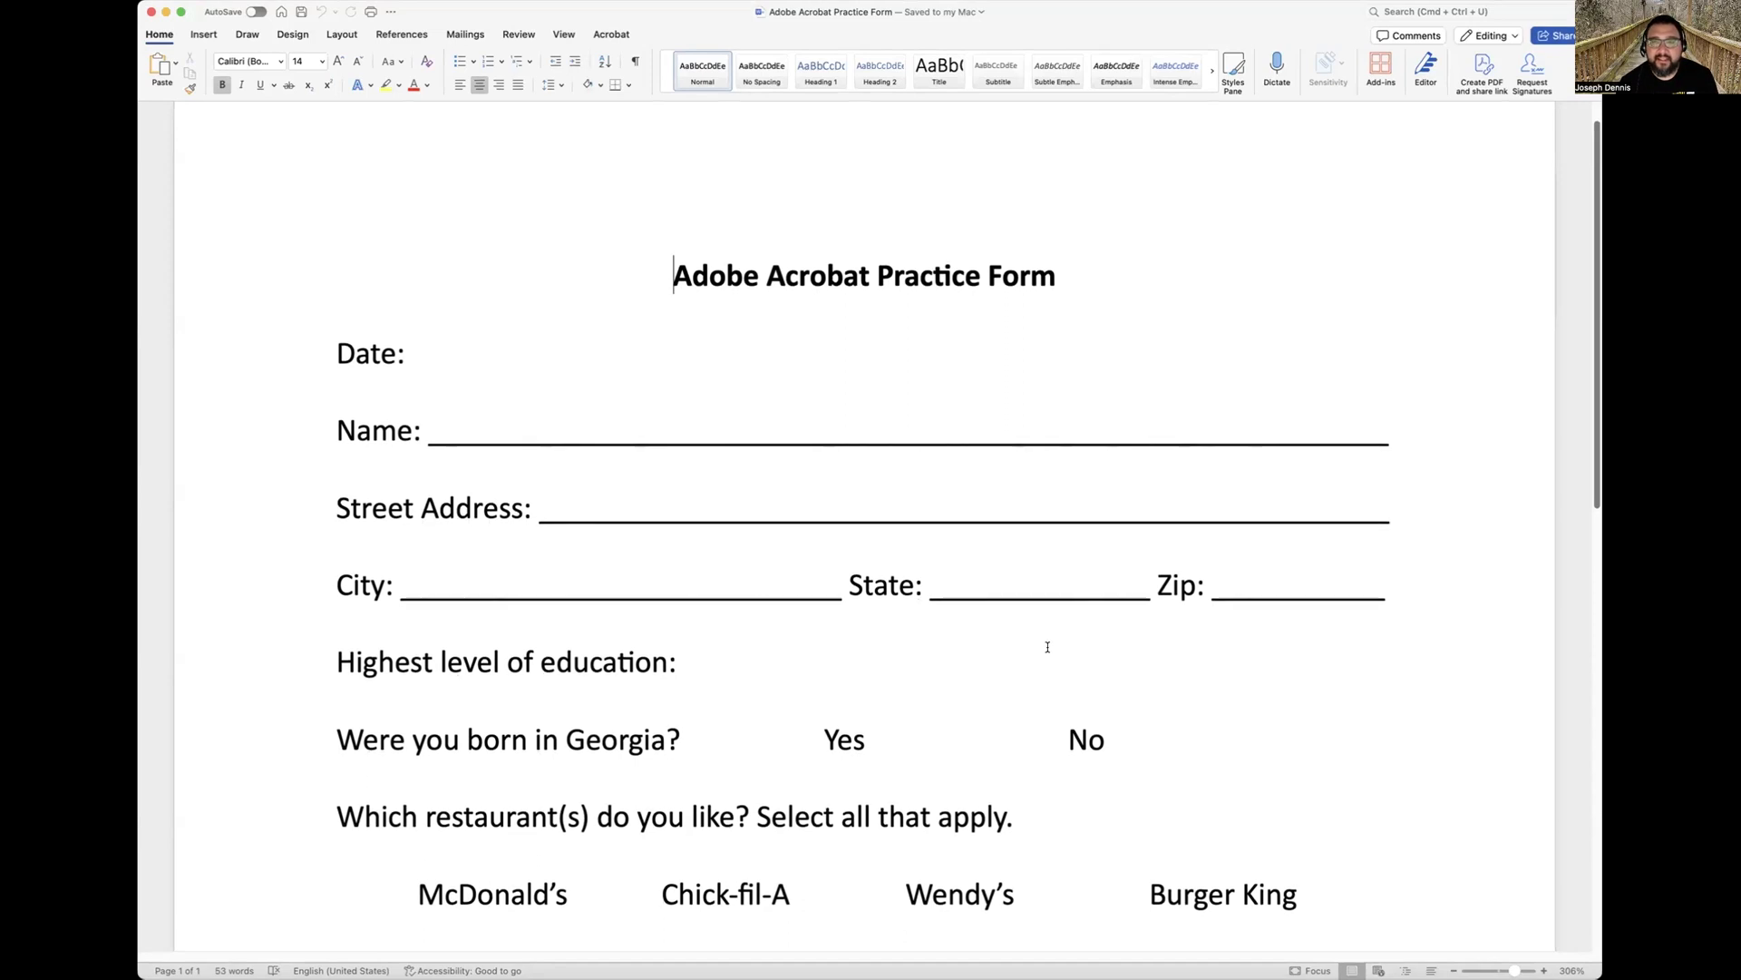
scroll(1042, 640, "down", 1)
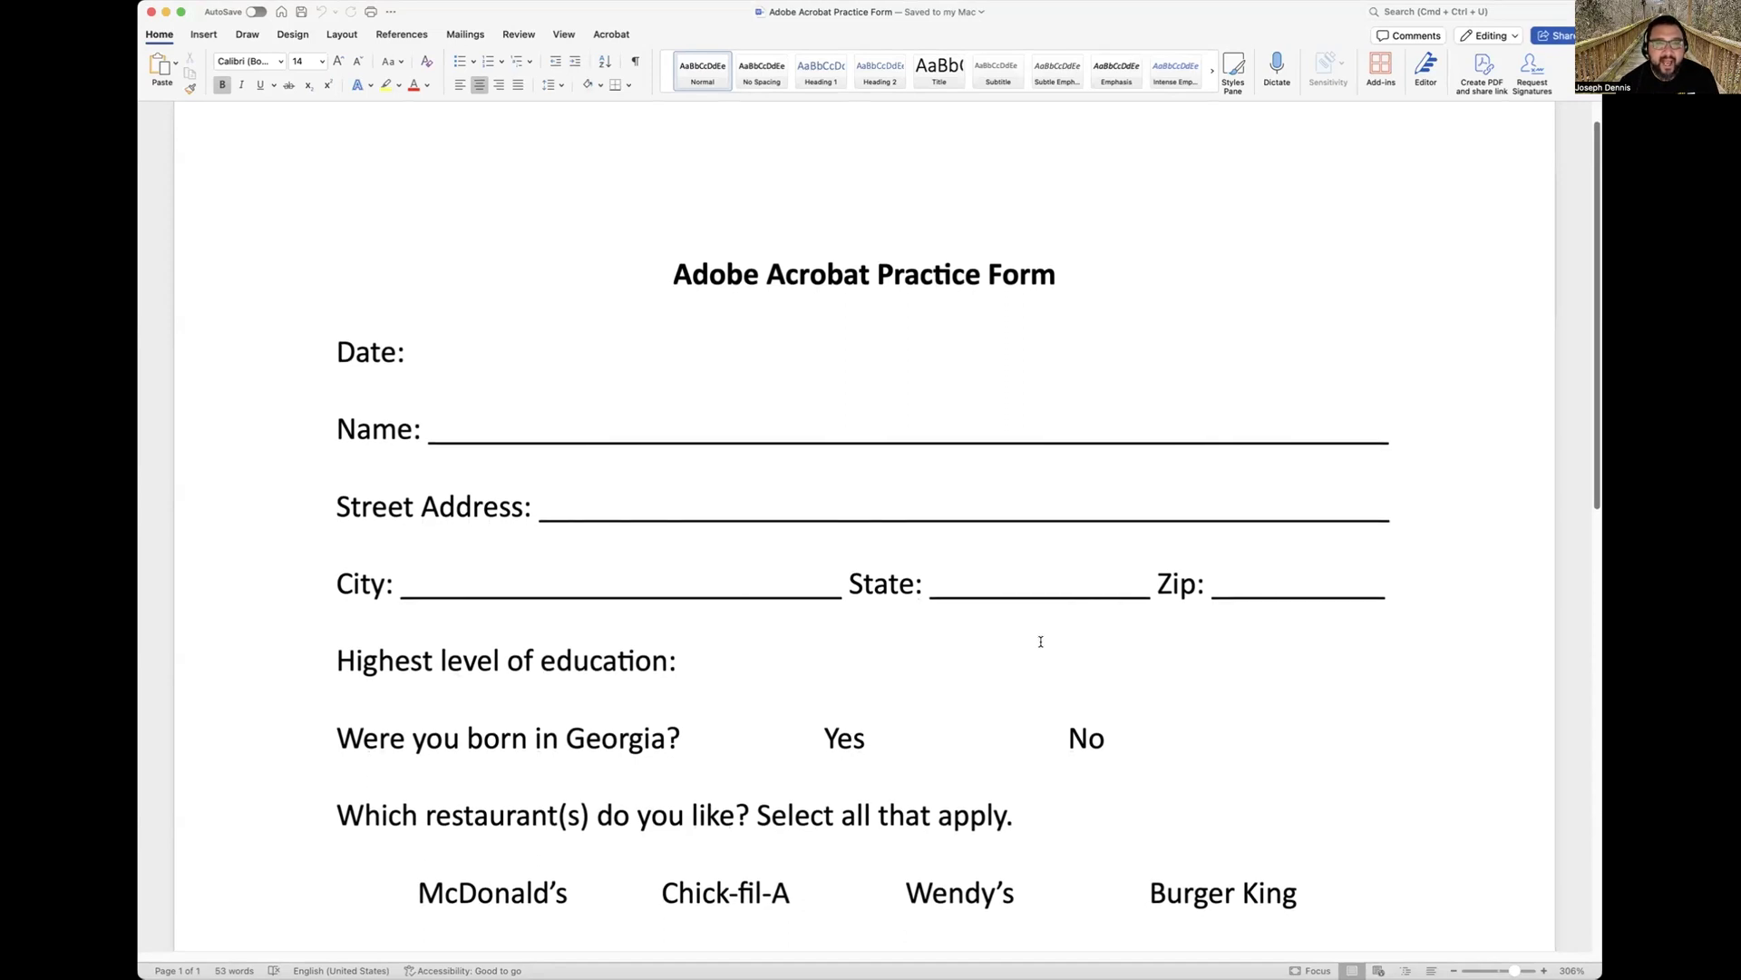
scroll(802, 497, "down", 3)
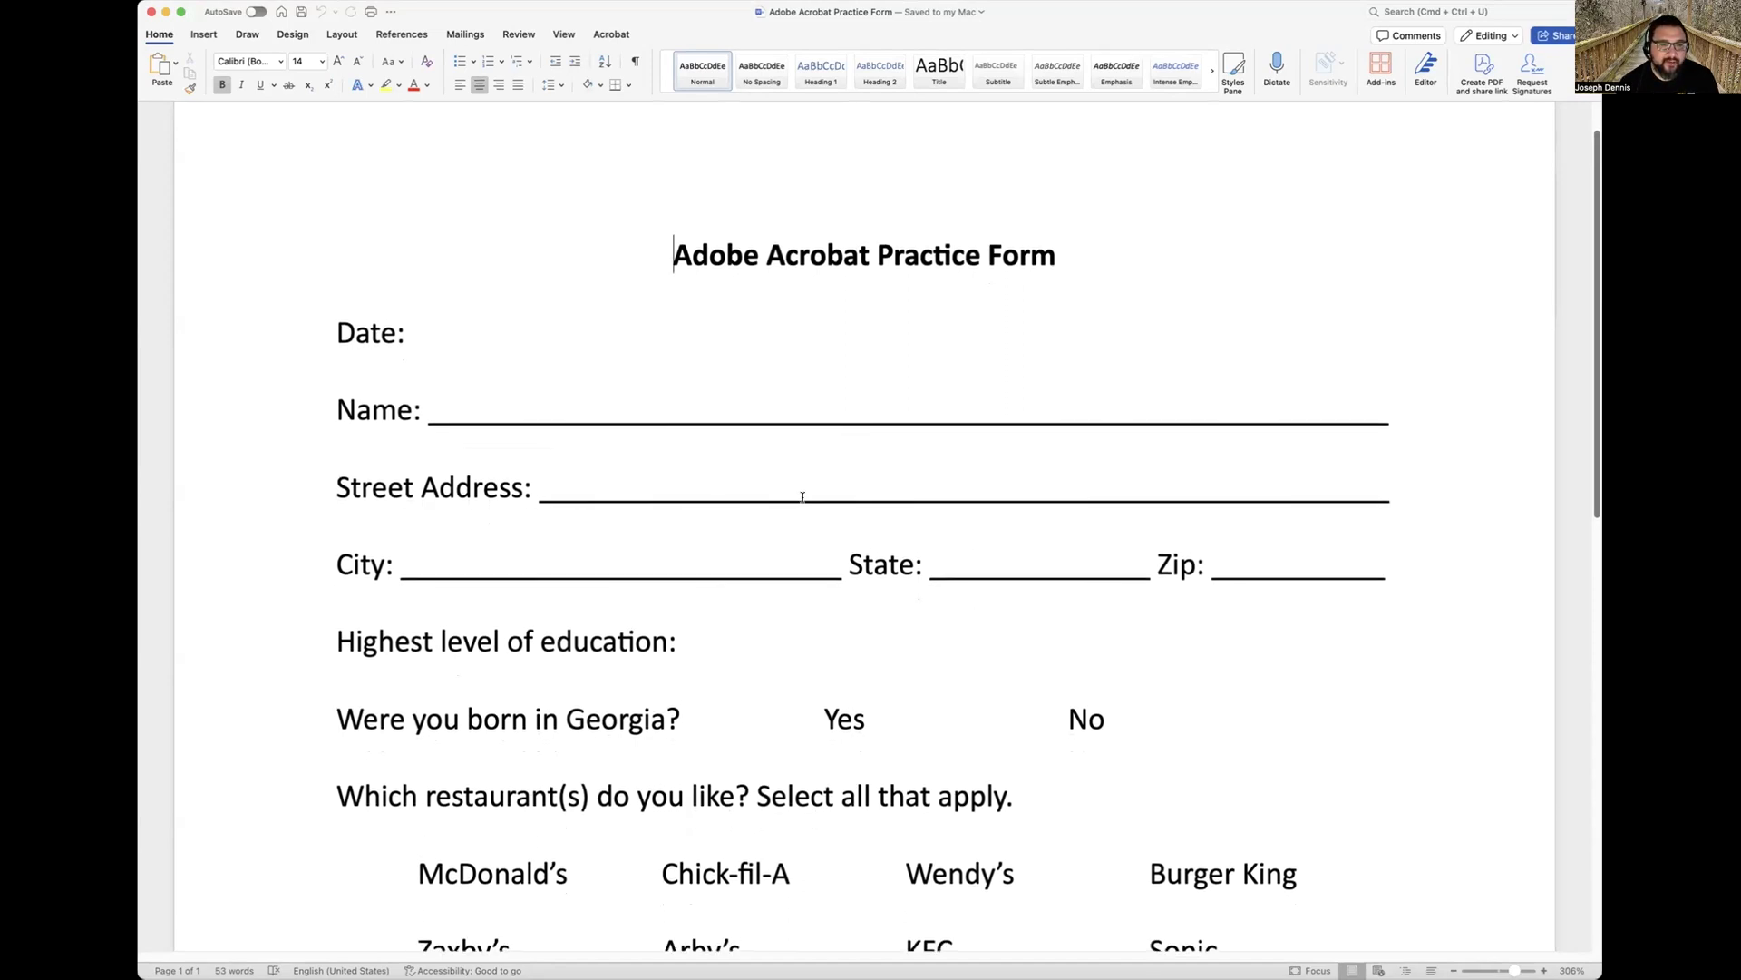
scroll(771, 481, "down", 2)
scroll(602, 340, "down", 5)
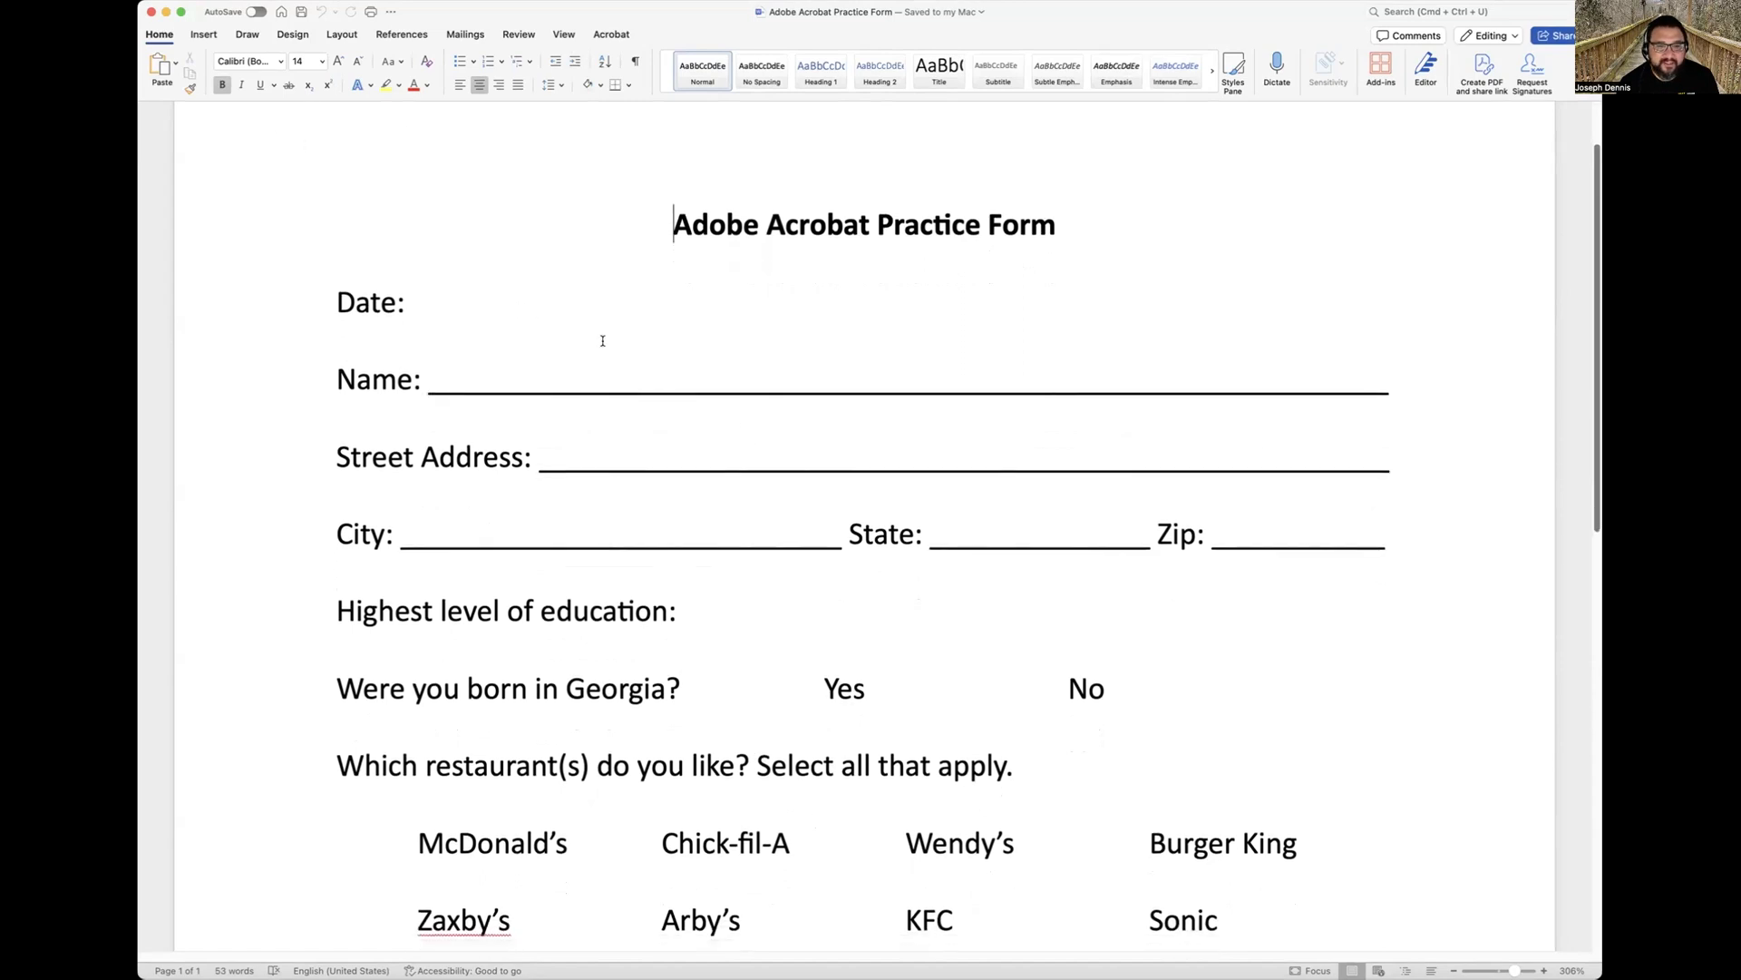
scroll(602, 340, "down", 2)
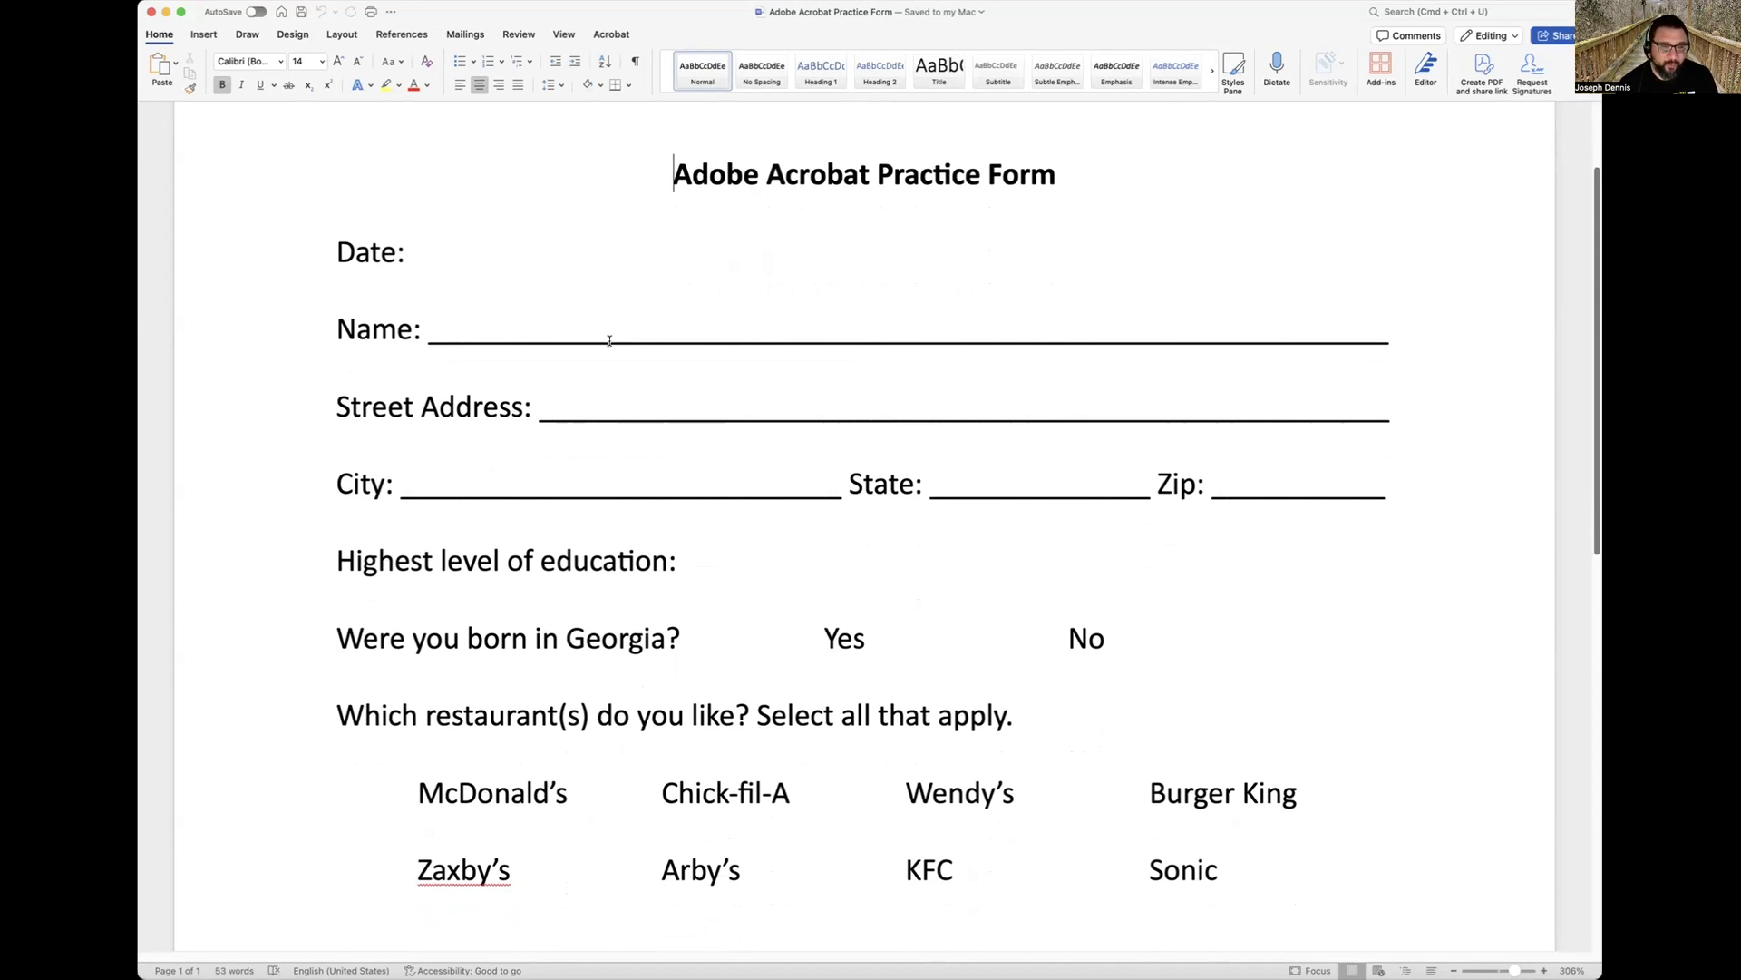
scroll(480, 273, "down", 5)
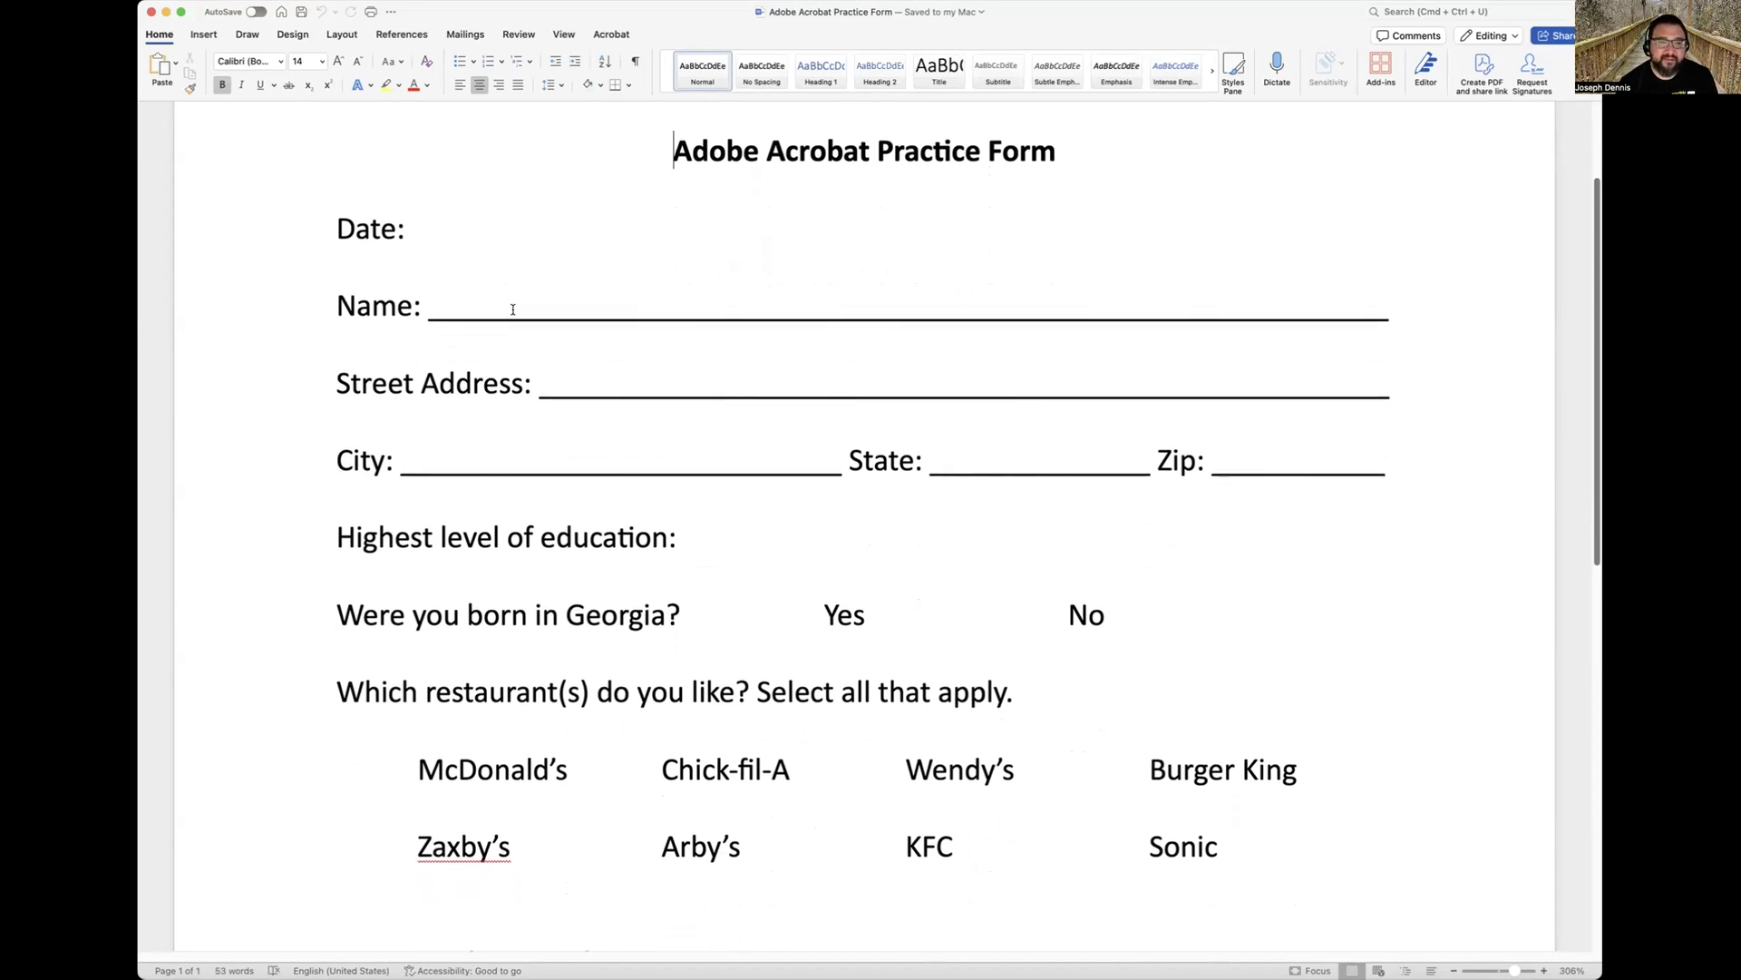
scroll(635, 363, "down", 3)
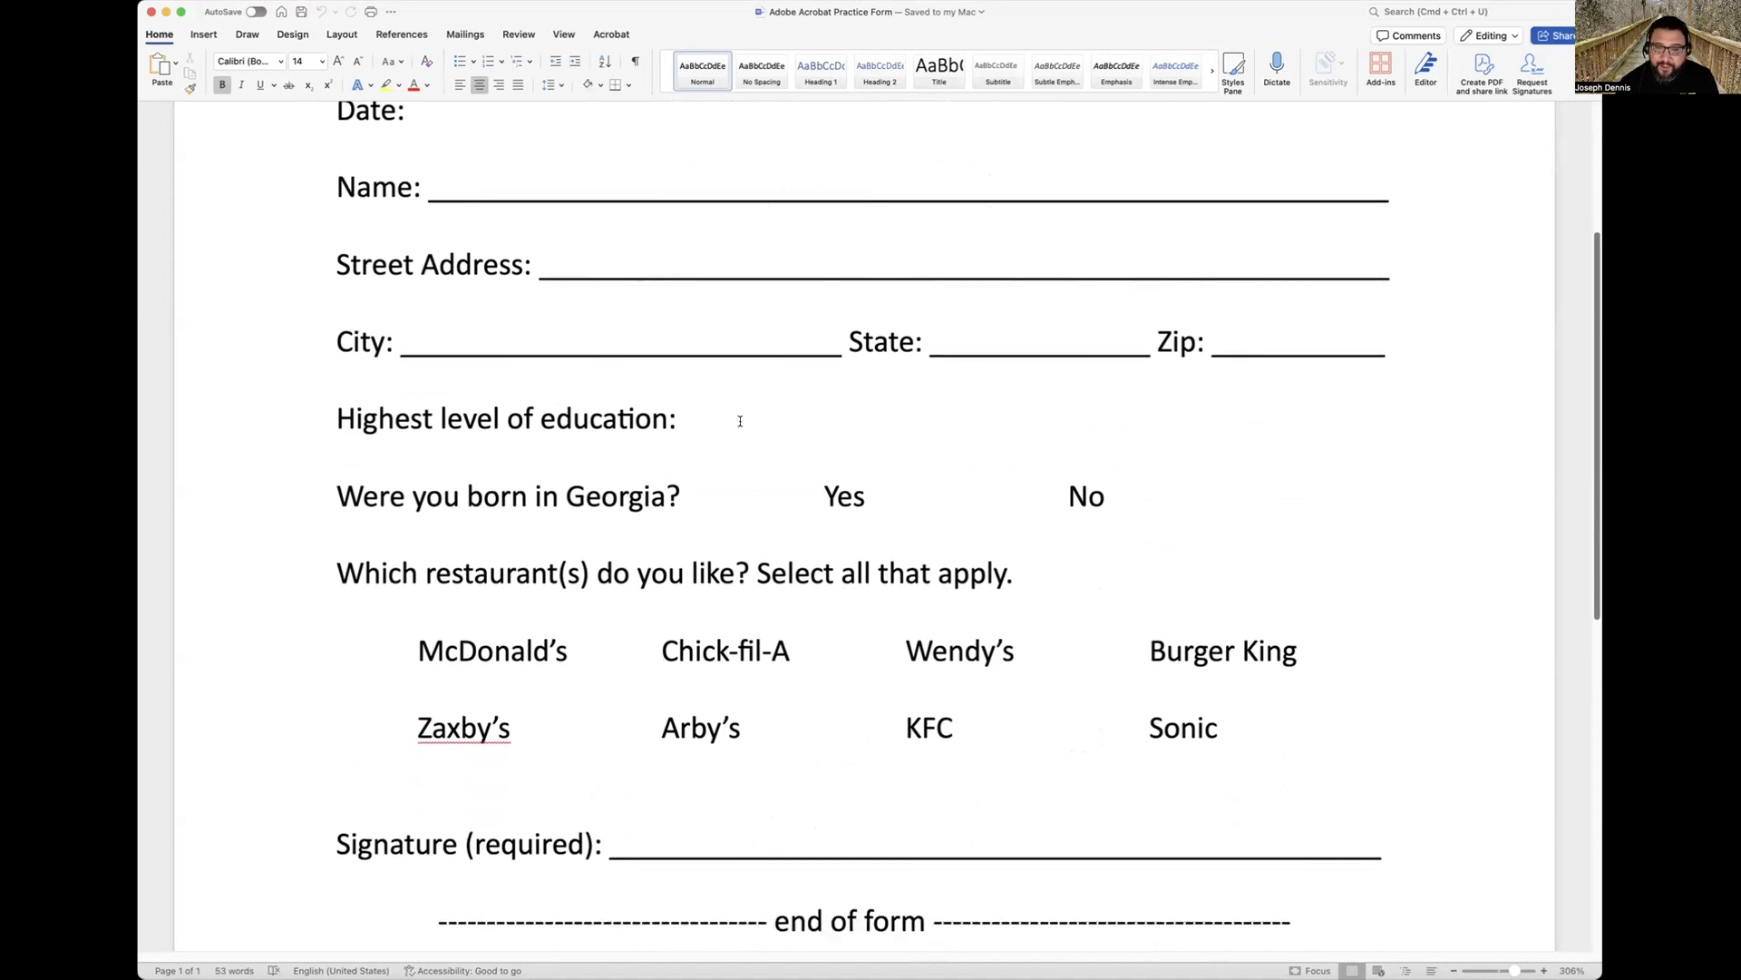
scroll(739, 413, "down", 4)
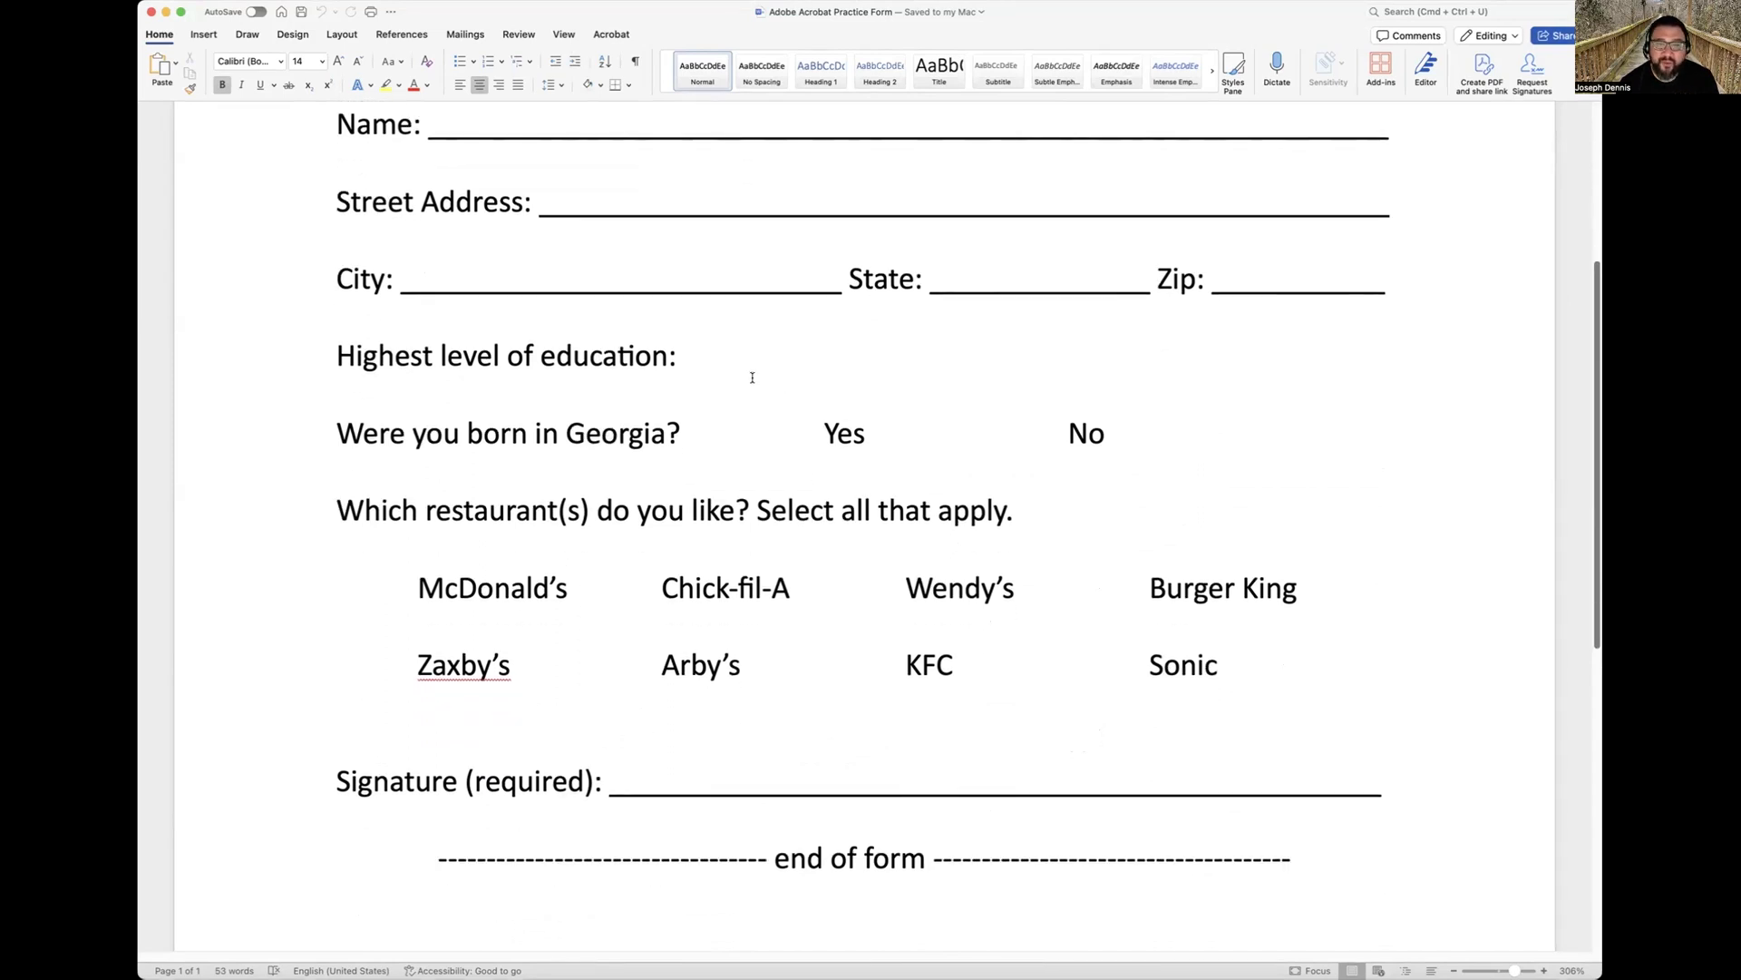
scroll(731, 778, "down", 1)
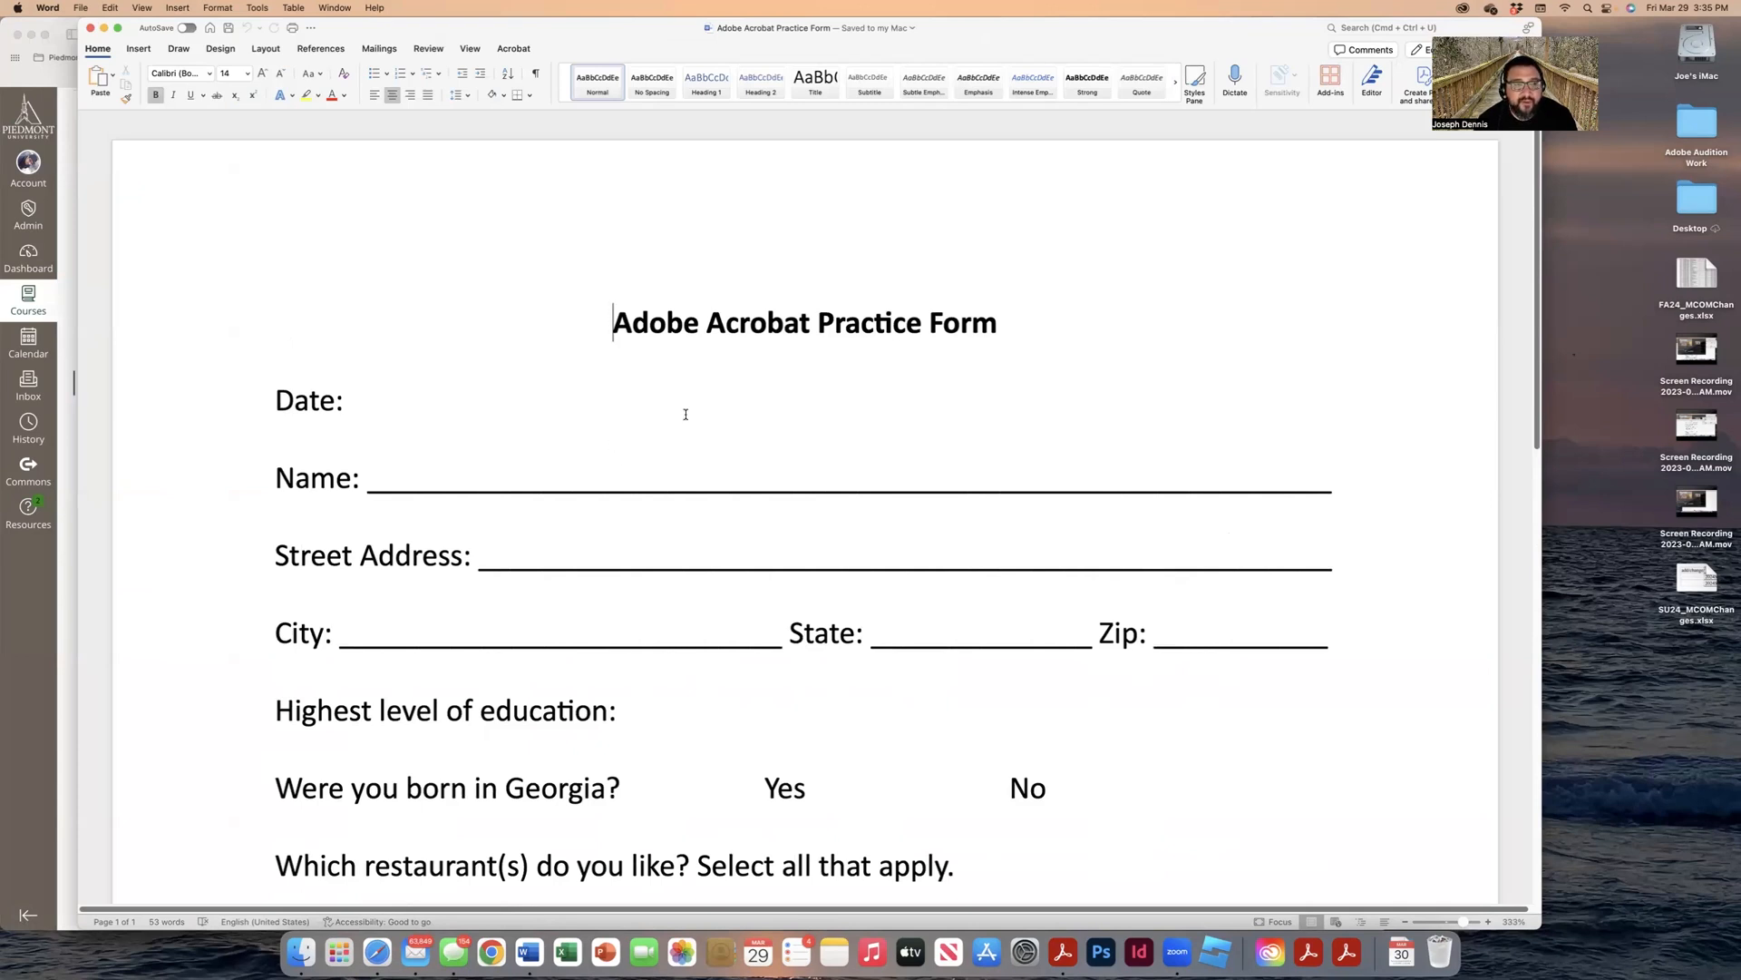
Step: Export the form from Word as 'Adobe Acrobat Practice Form.pdf' on the Desktop and close Word
left_click(81, 7)
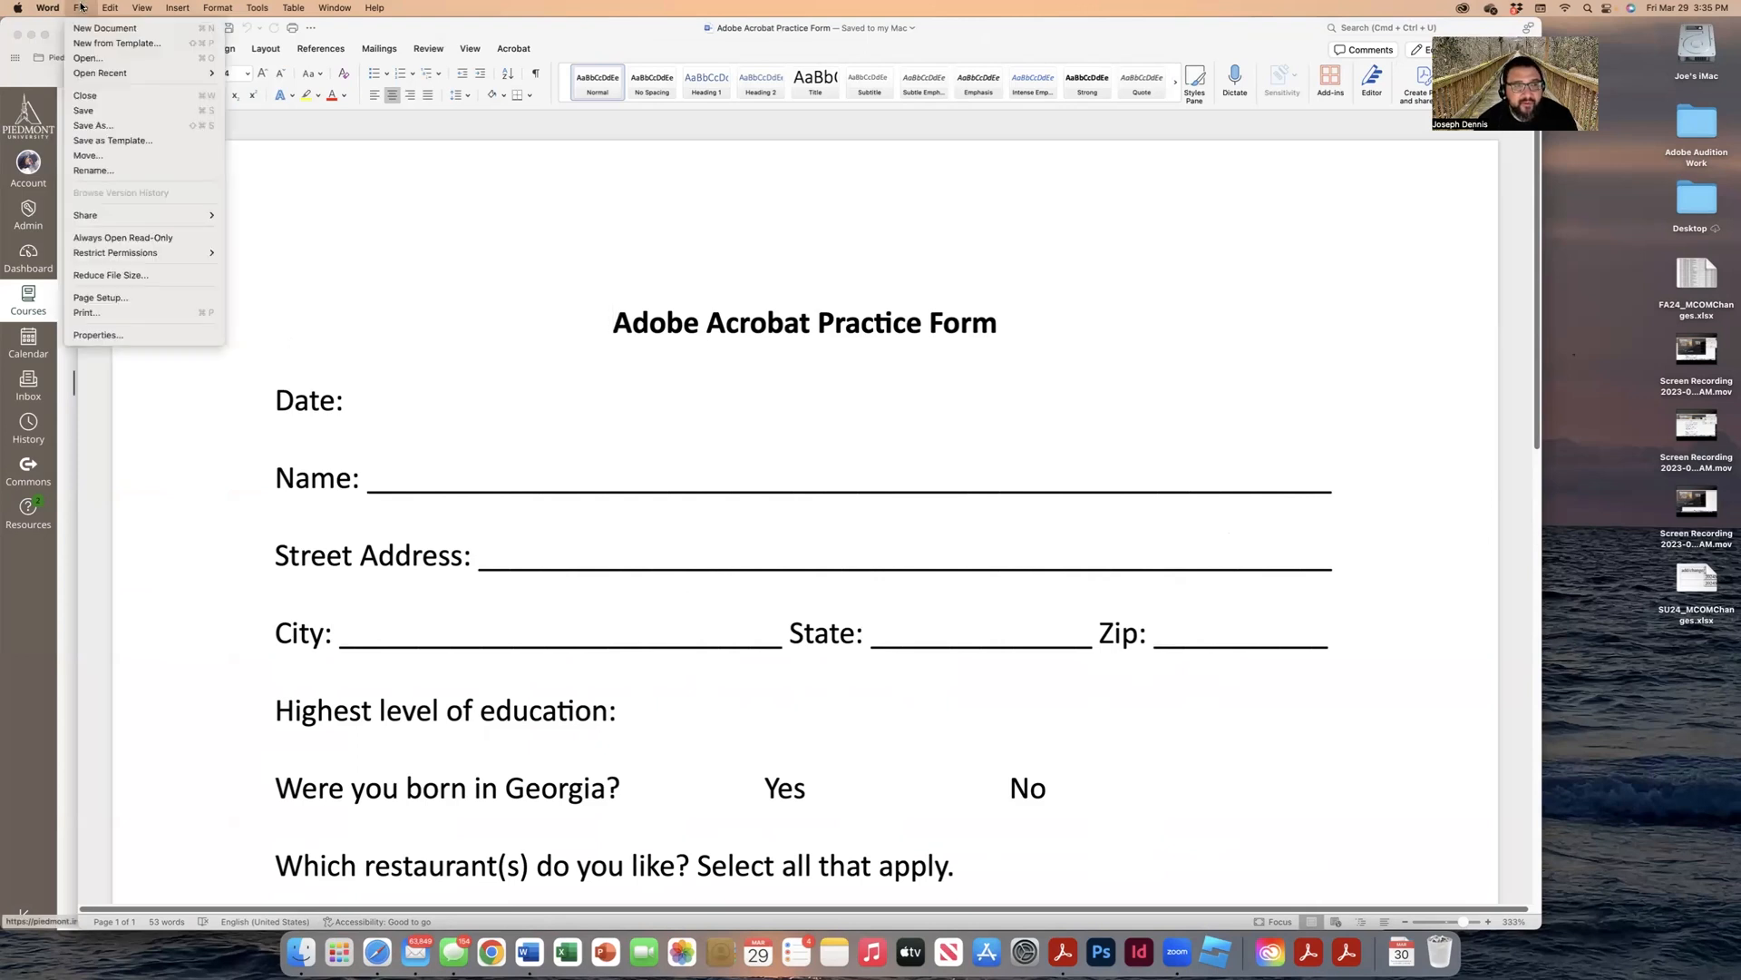
left_click(144, 312)
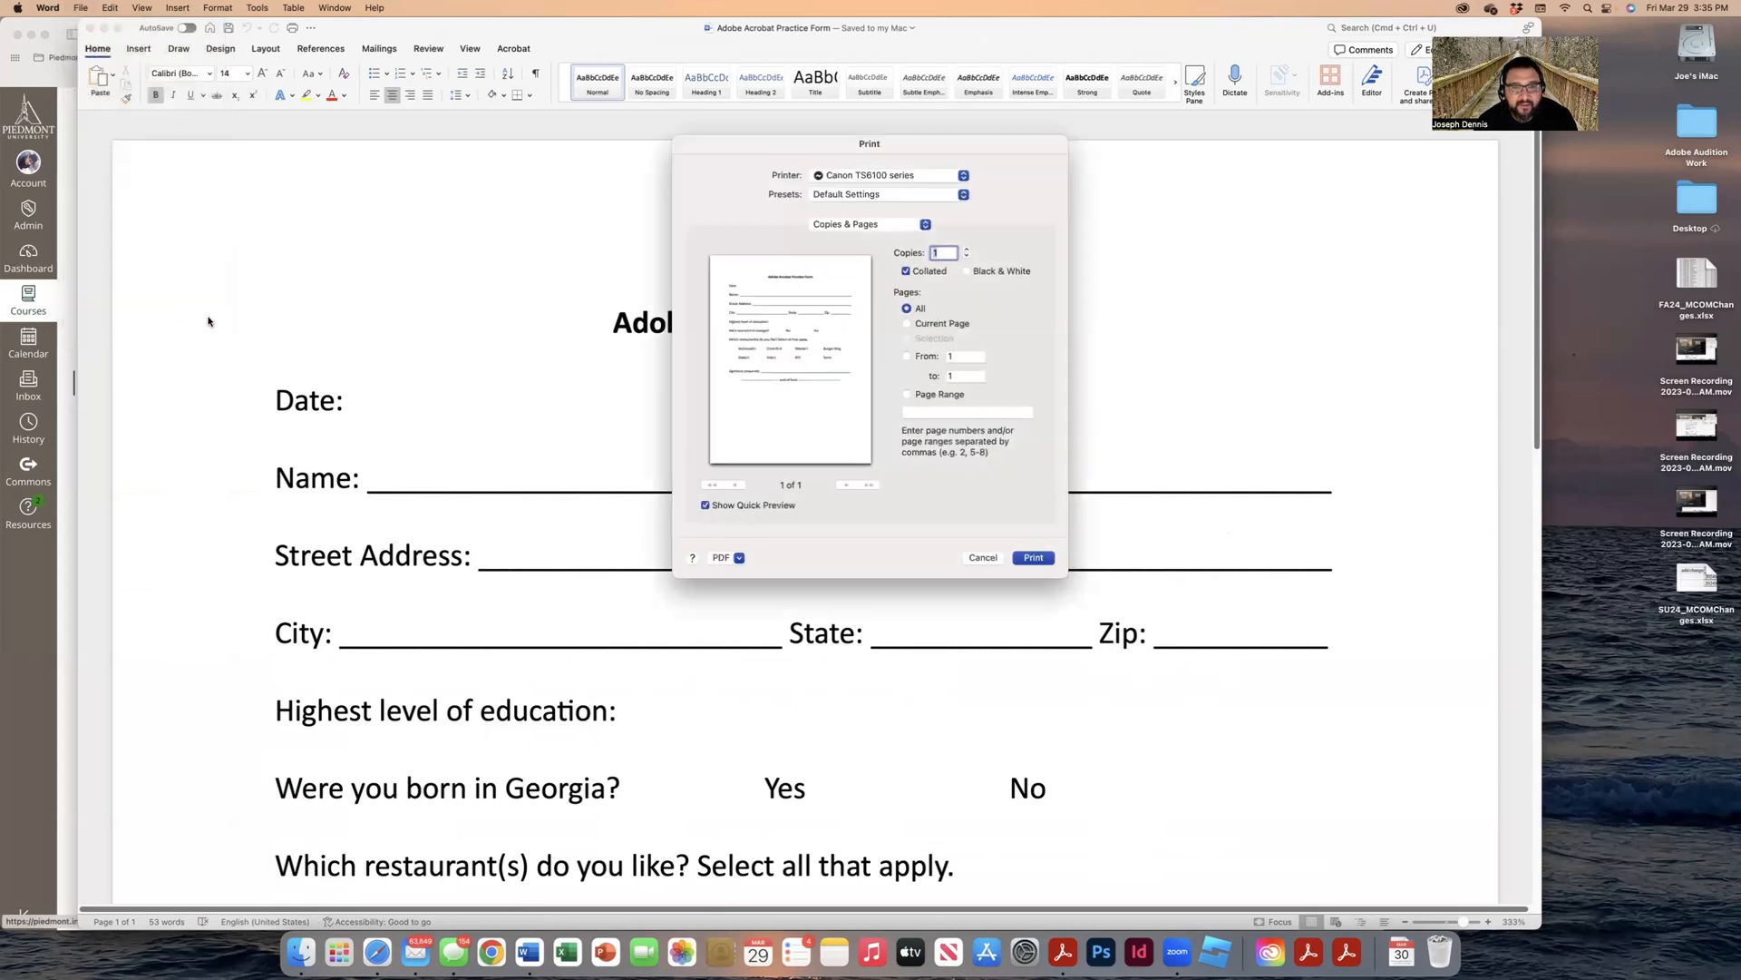
left_click(739, 559)
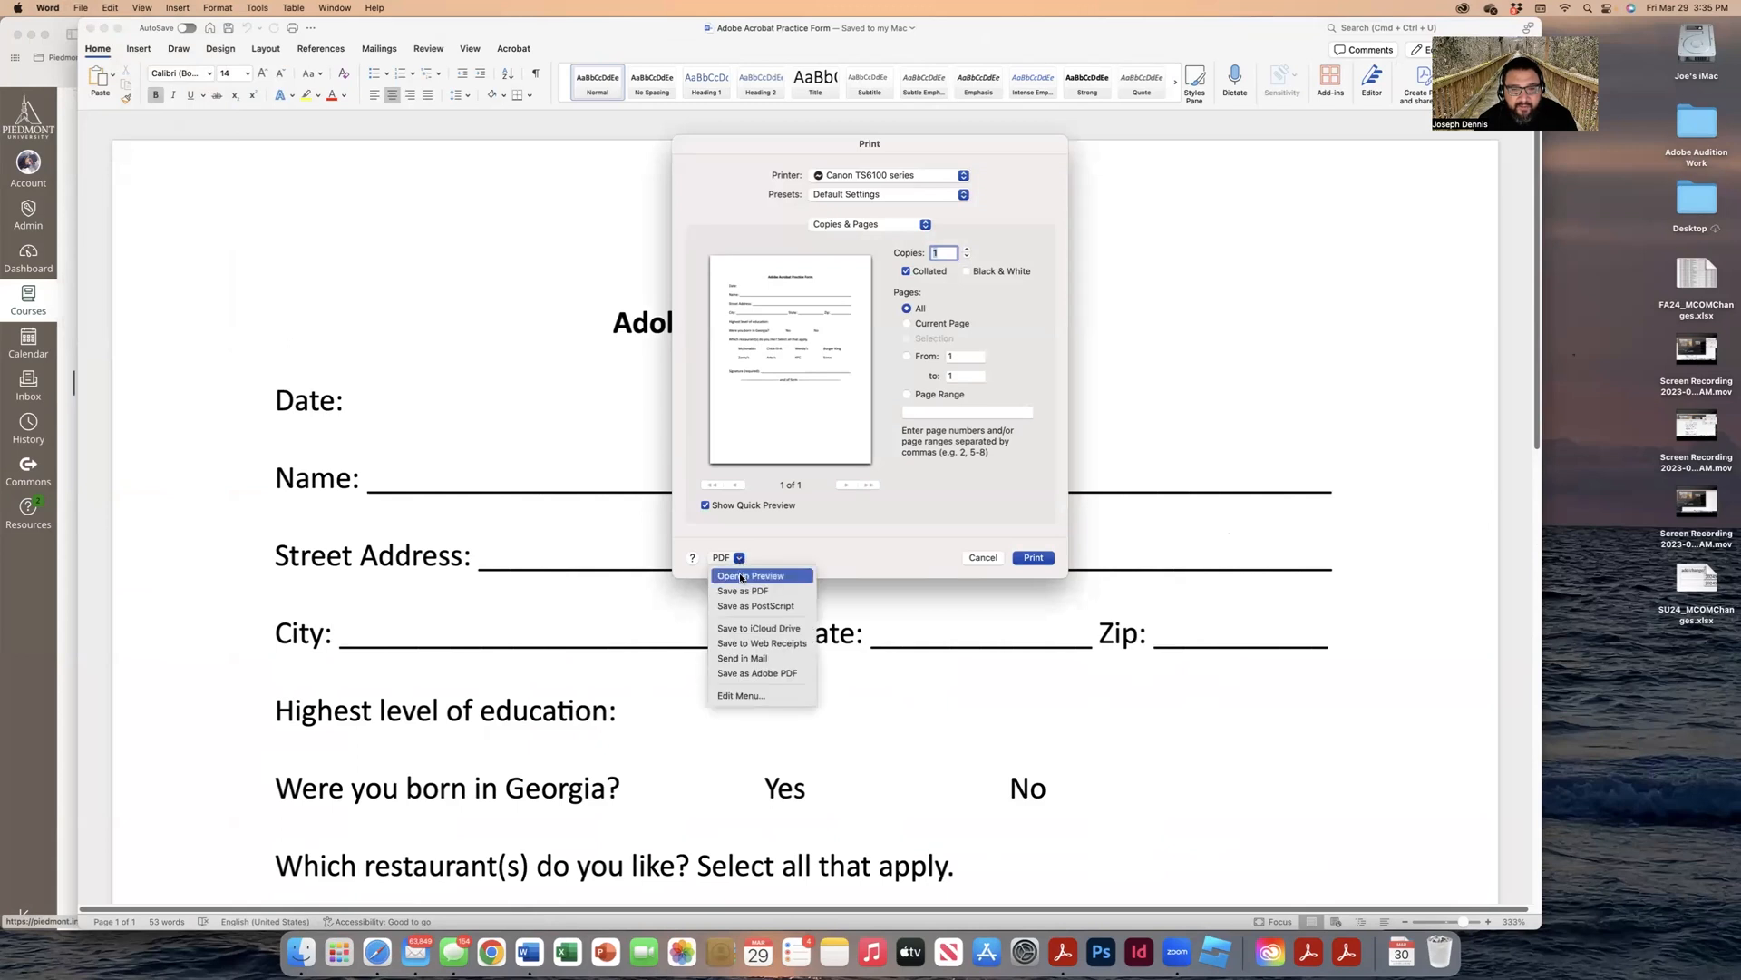
left_click(744, 591)
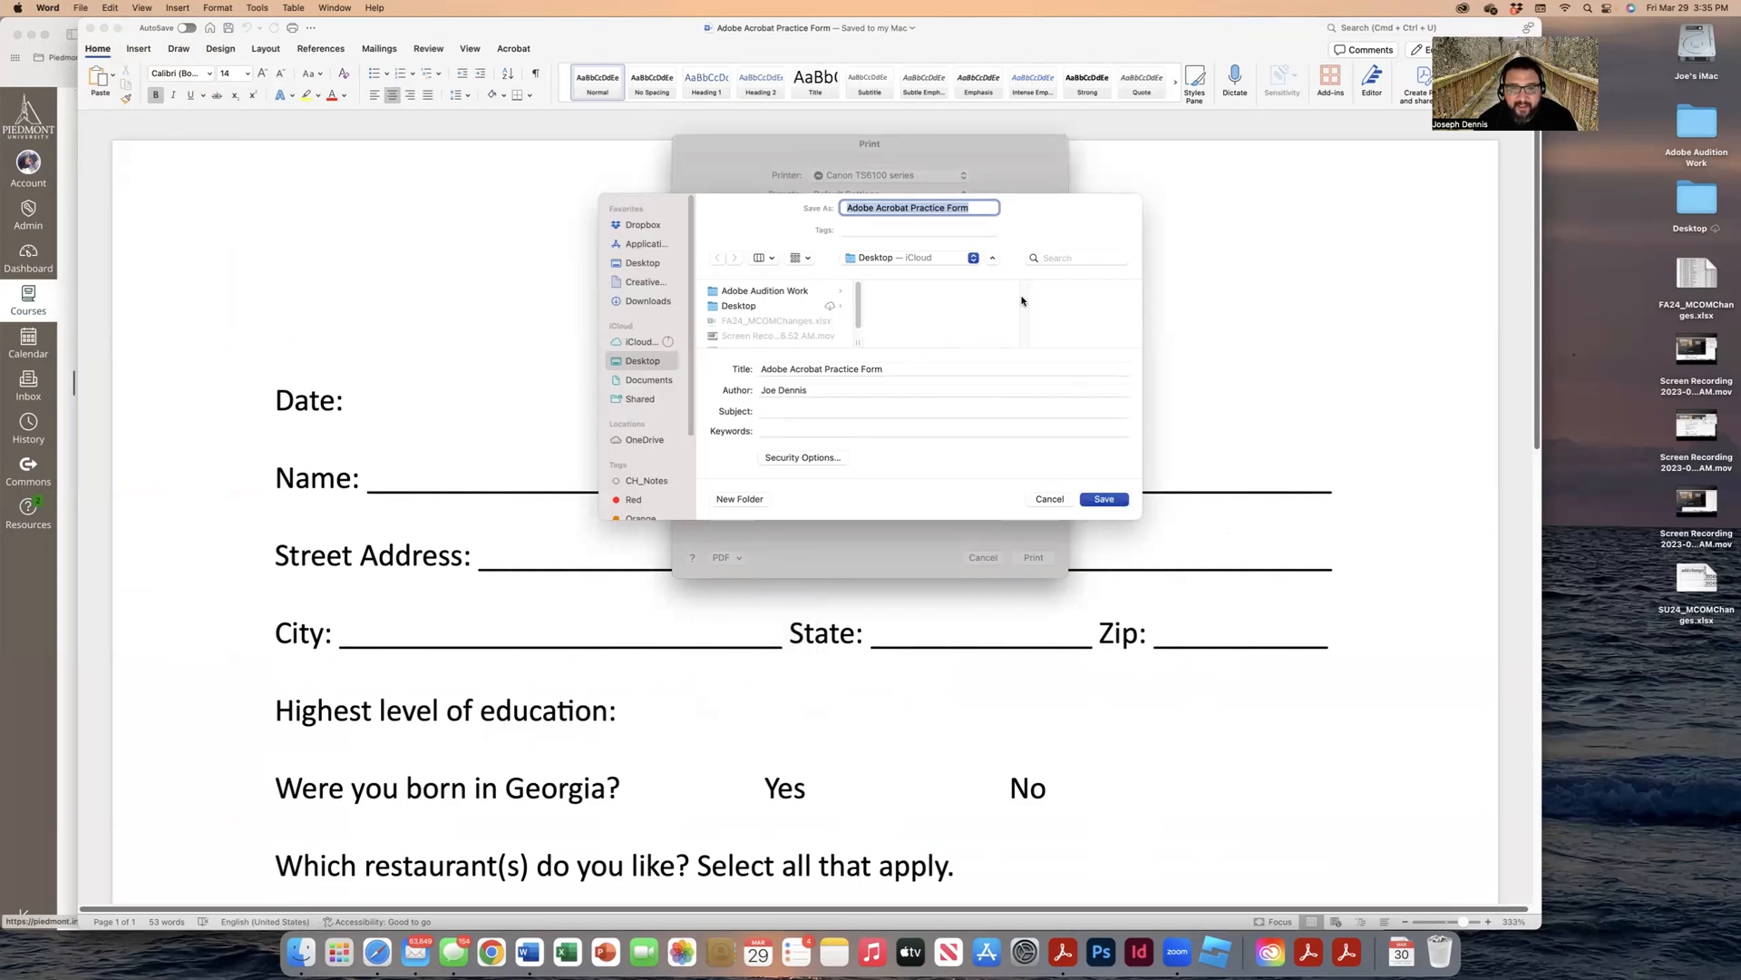
left_click(1104, 500)
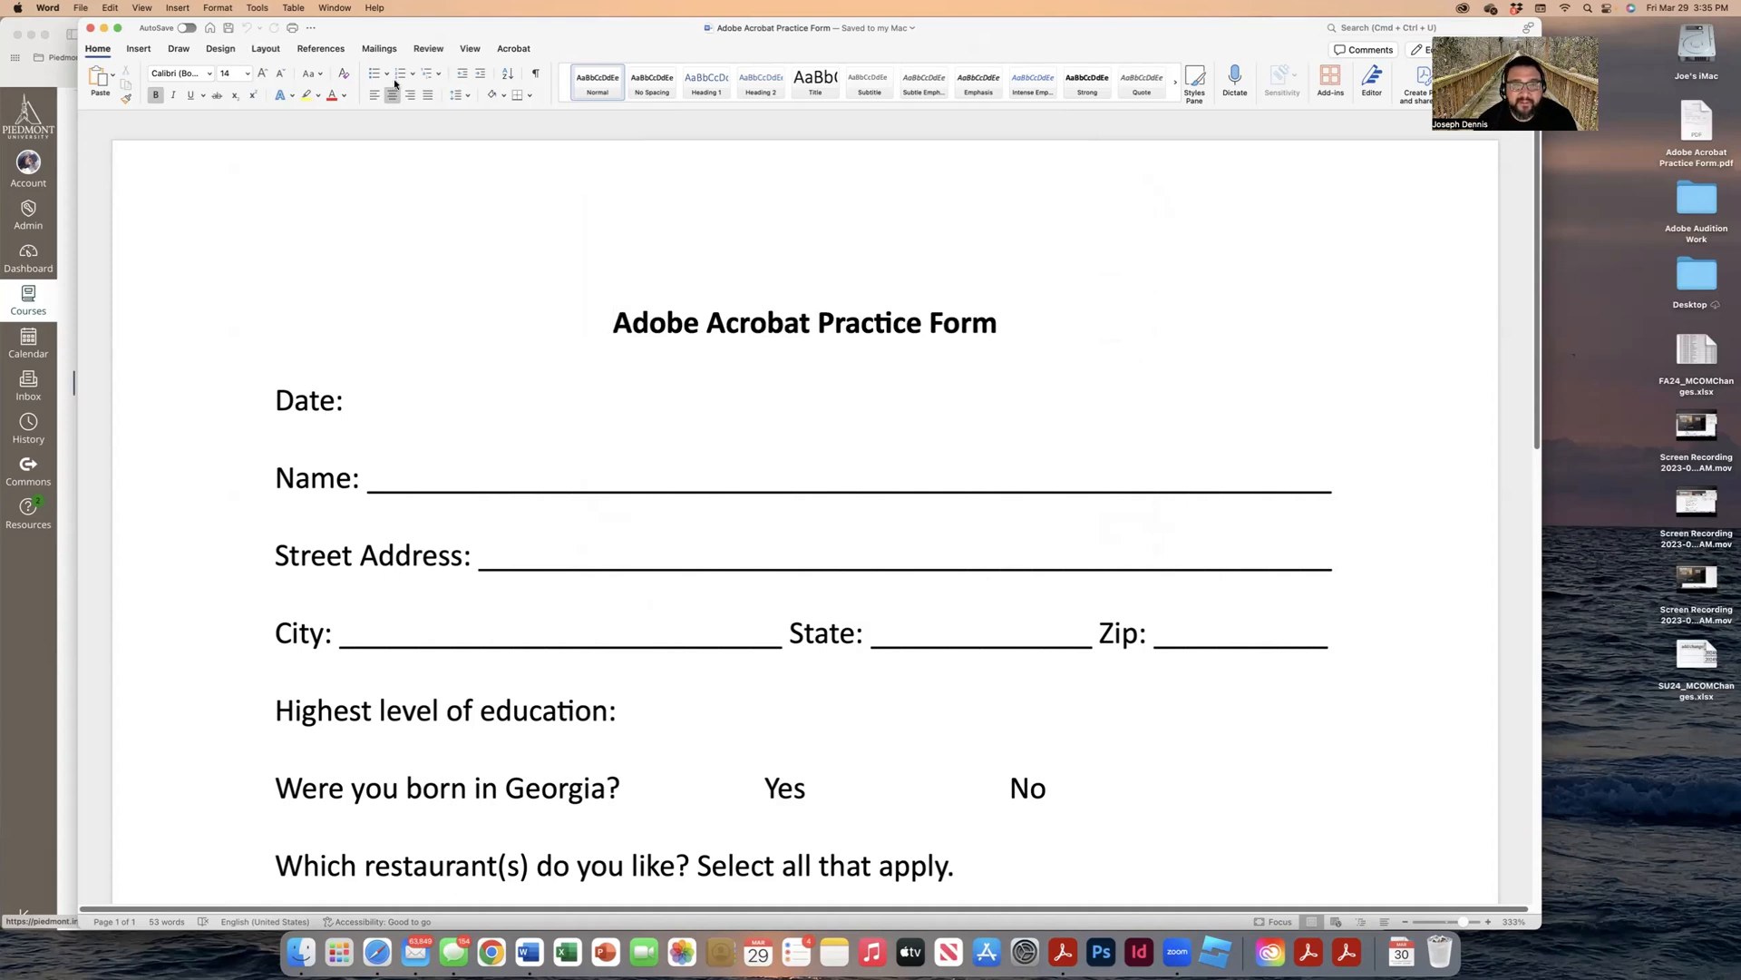
left_click(91, 30)
Step: Open Adobe Acrobat Practice Form.pdf from the Desktop with Adobe Acrobat via Open With
left_click(1534, 398)
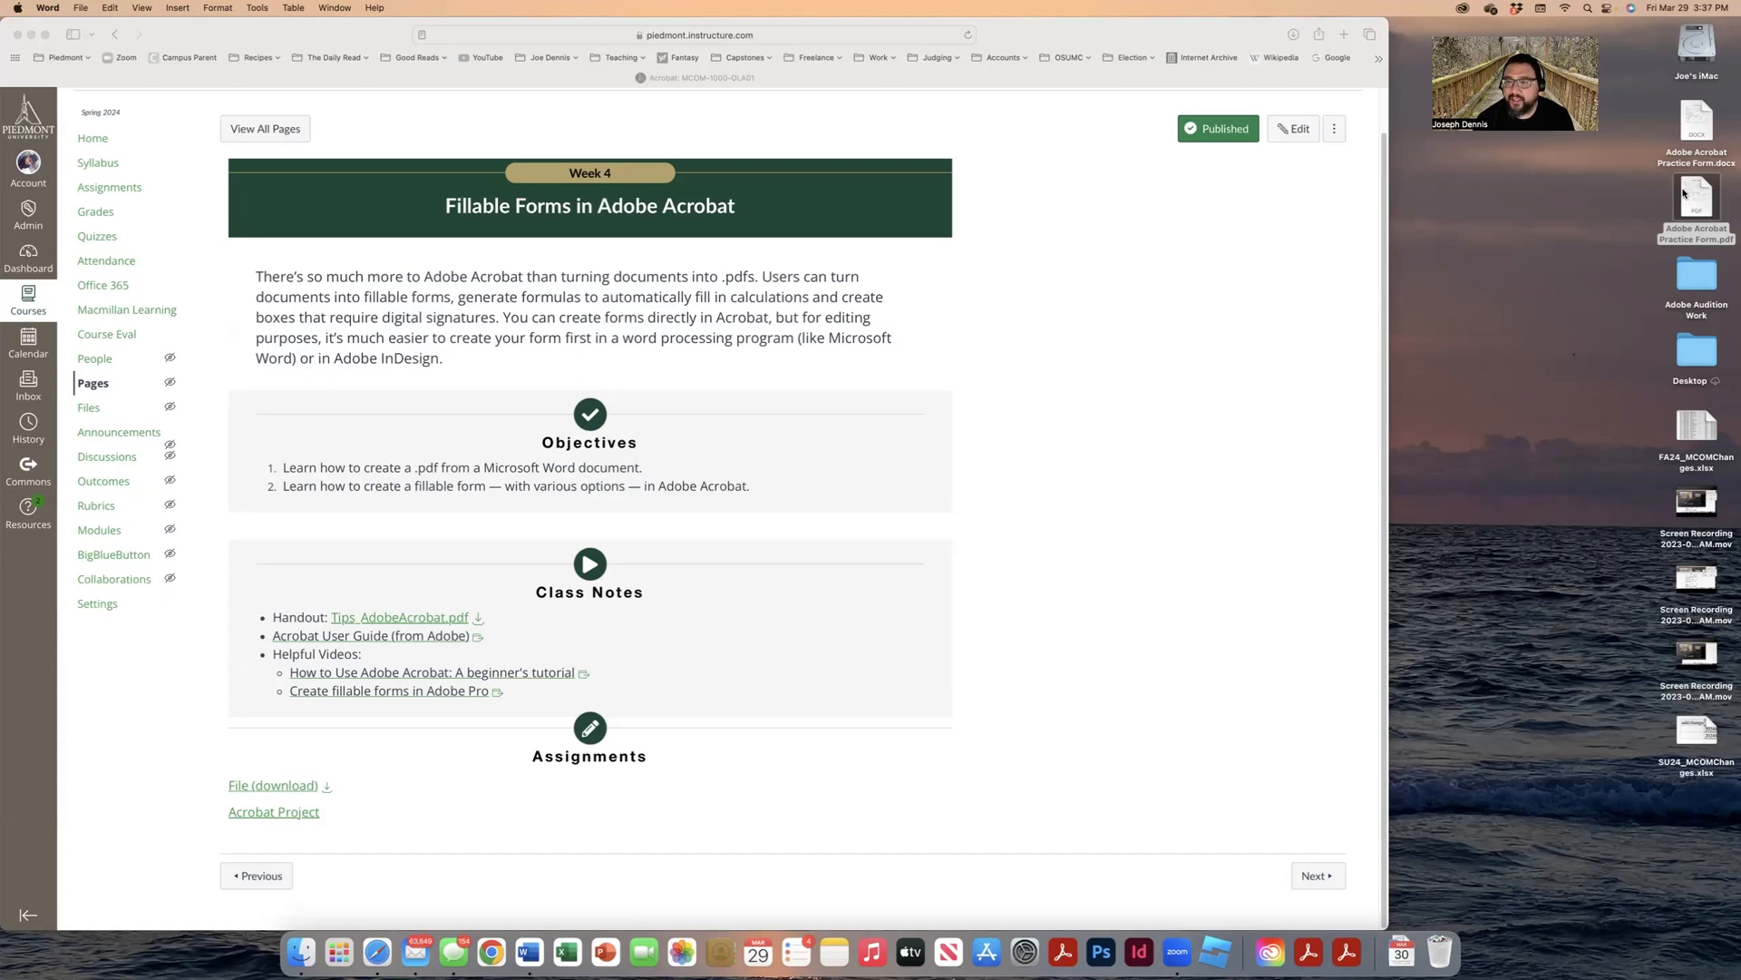
left_click(1694, 194)
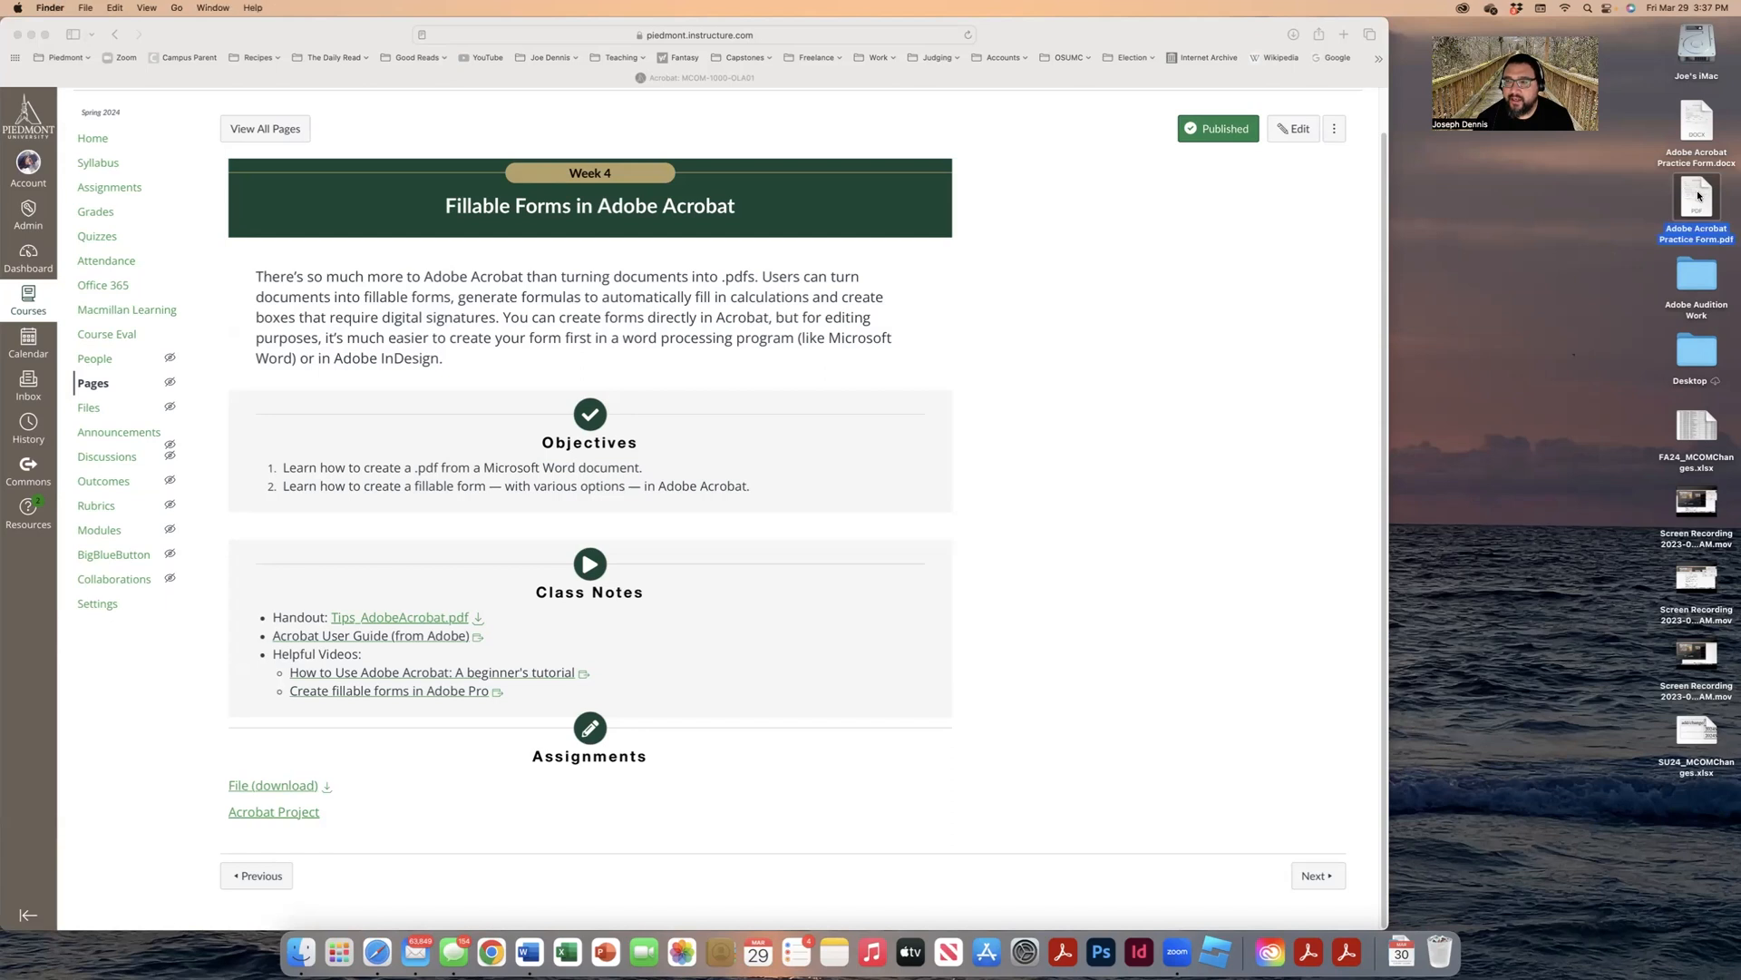
right_click(1699, 195)
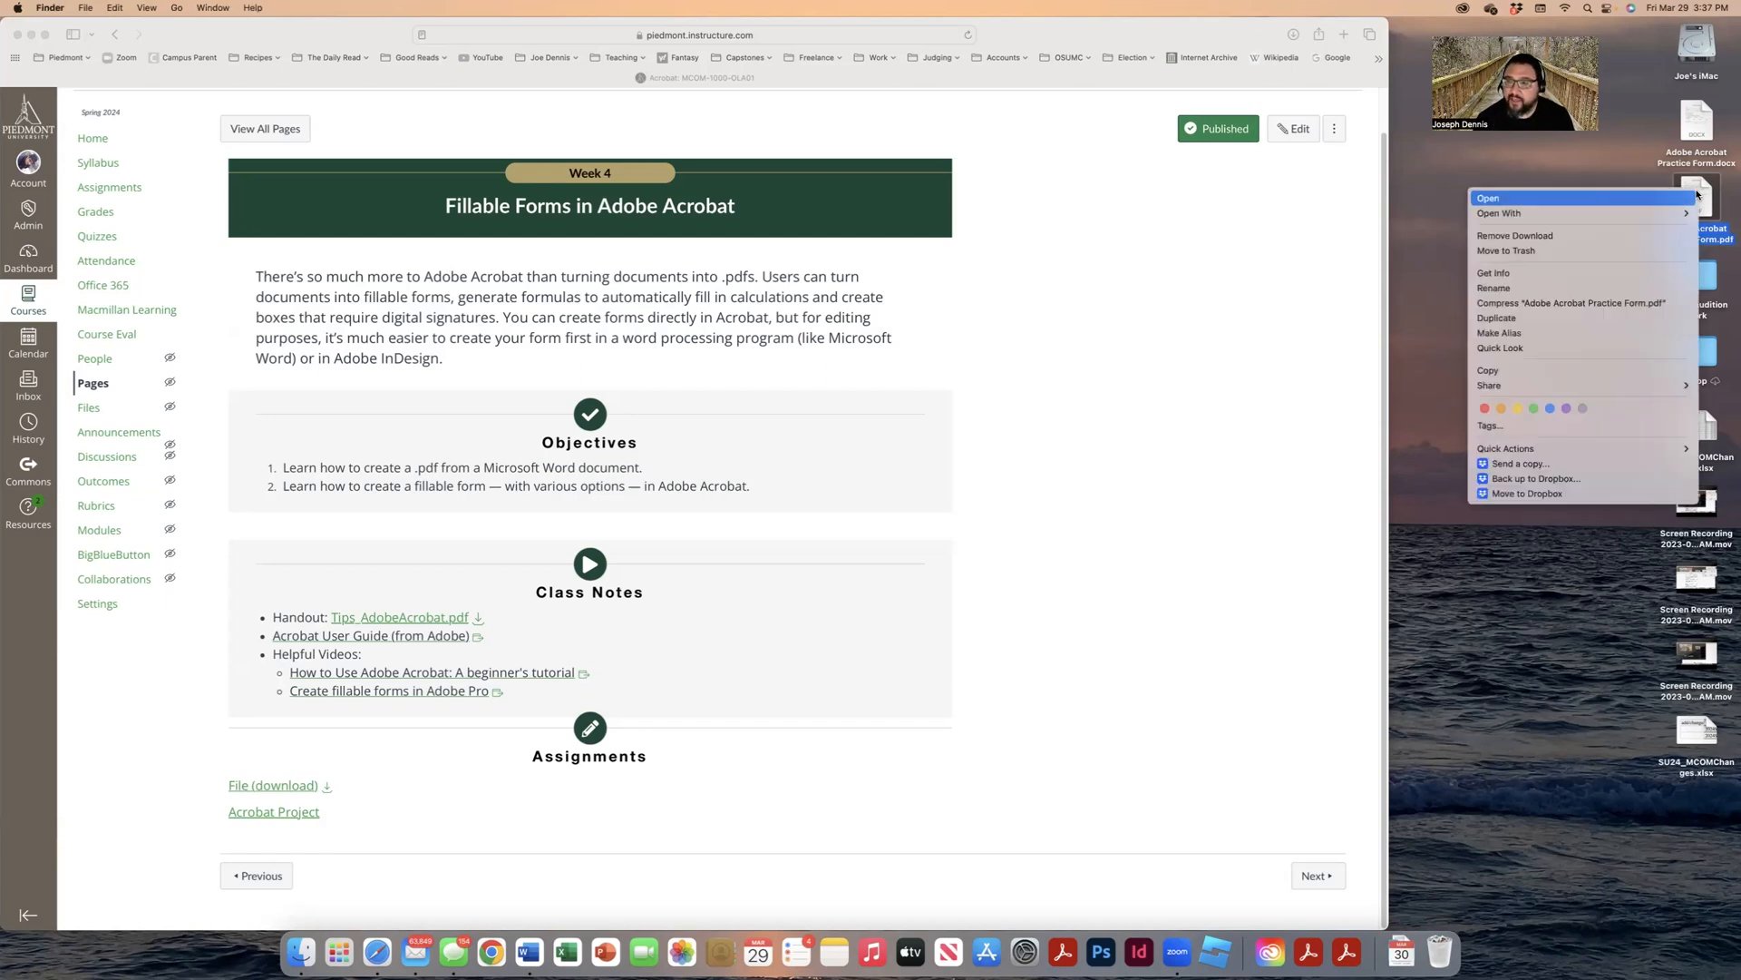
mouse_move(1670, 213)
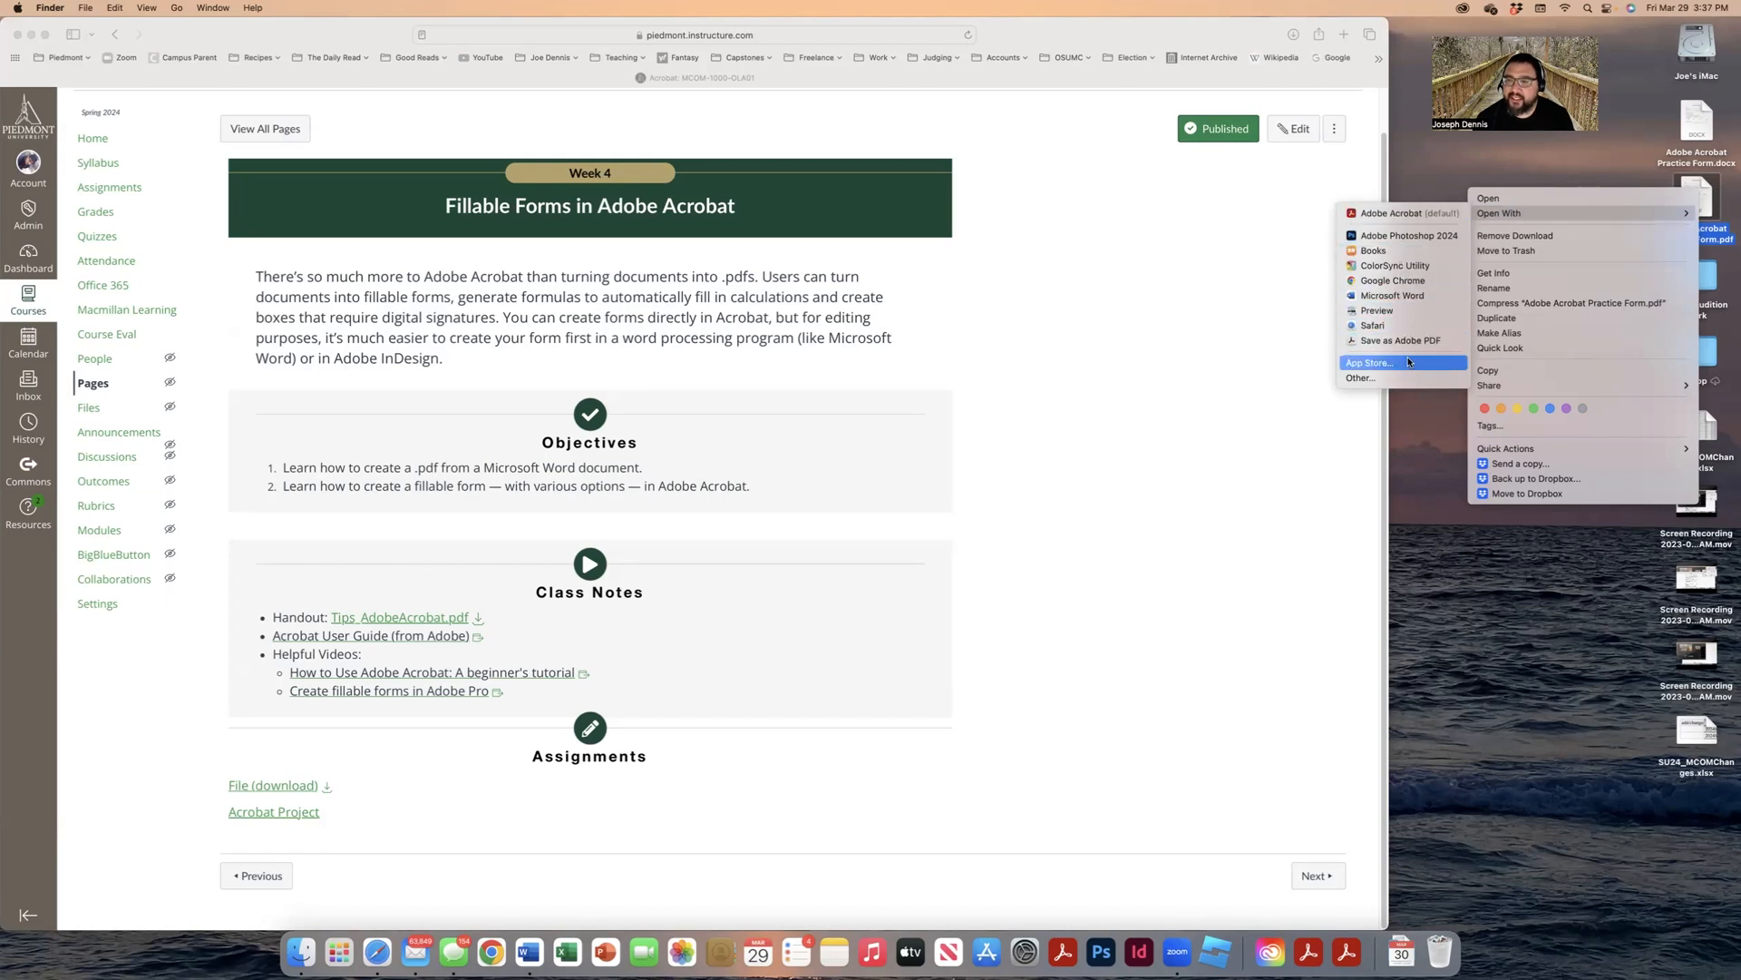
left_click(1397, 215)
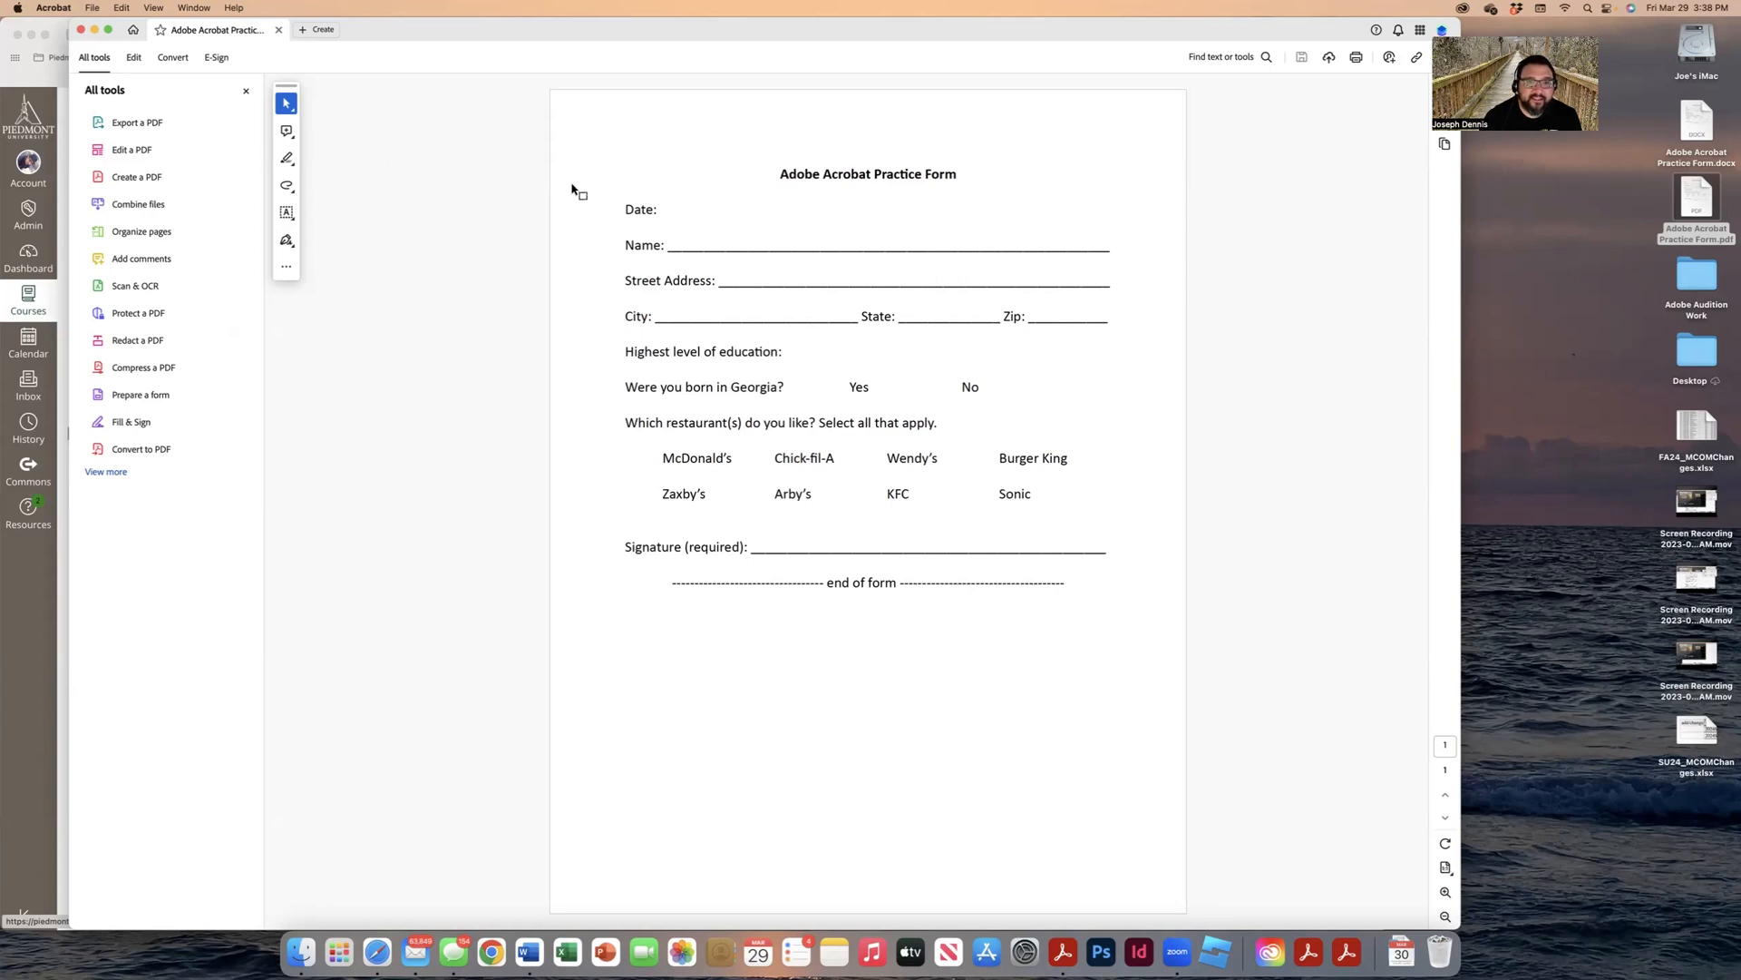
Step: Look through Acrobat's View menu, then dismiss it to review the All tools panel
left_click(153, 7)
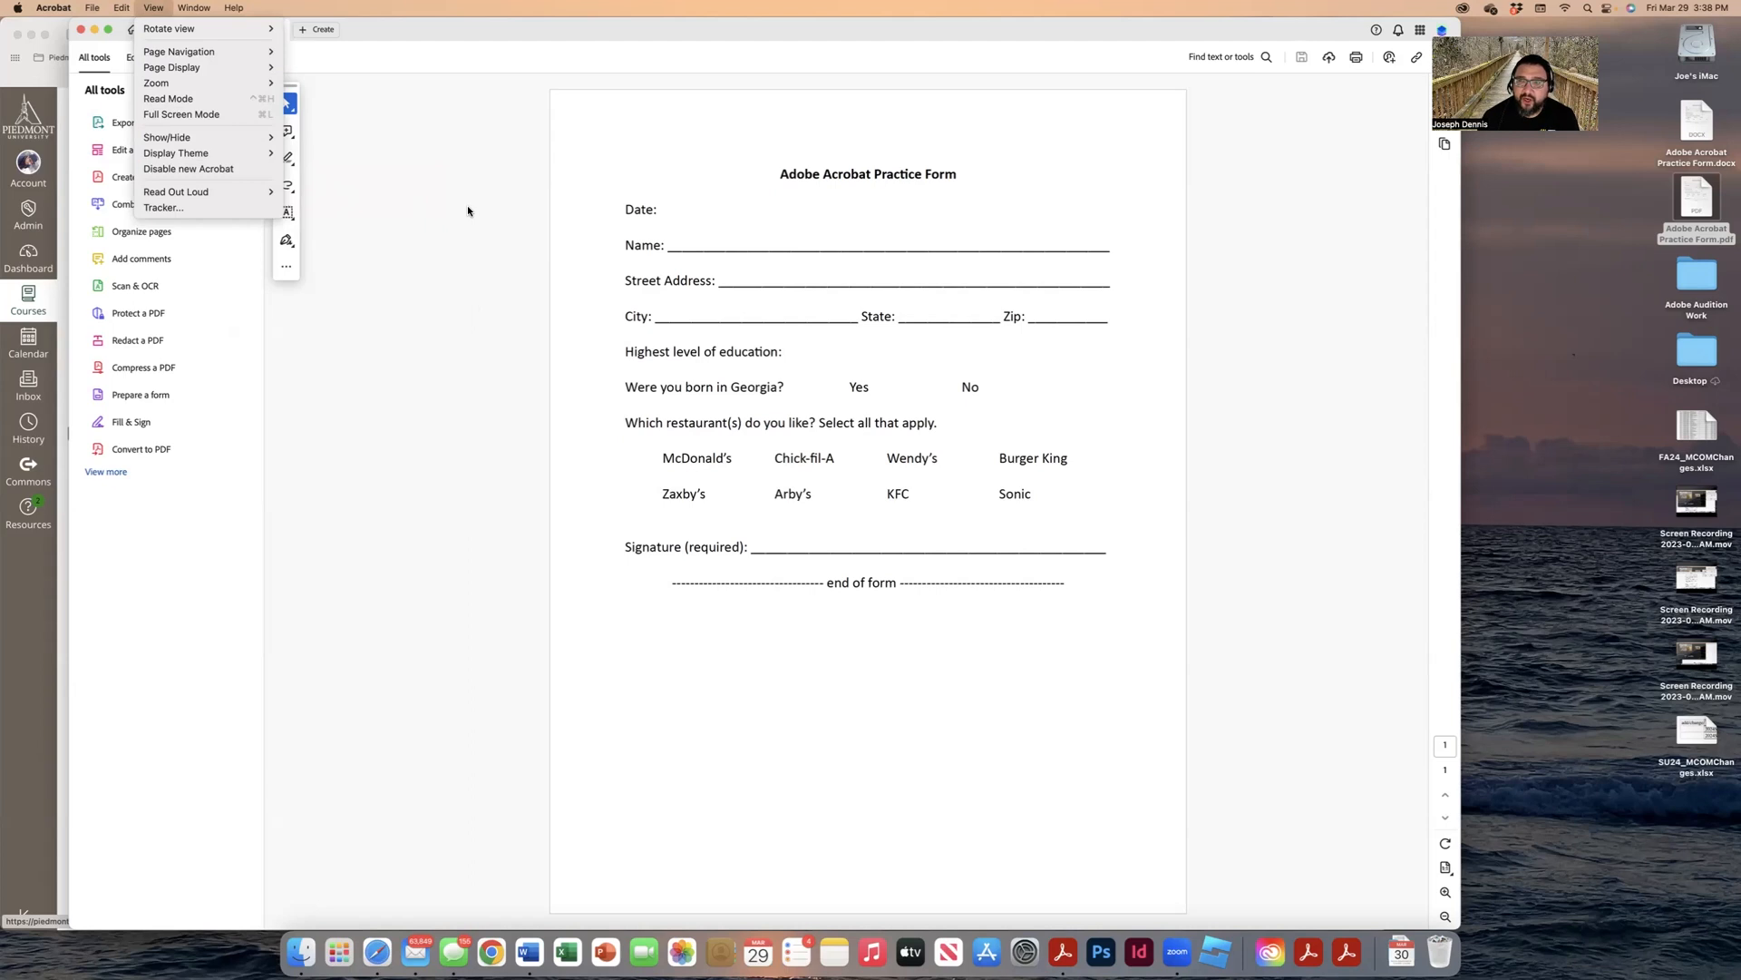
left_click(866, 251)
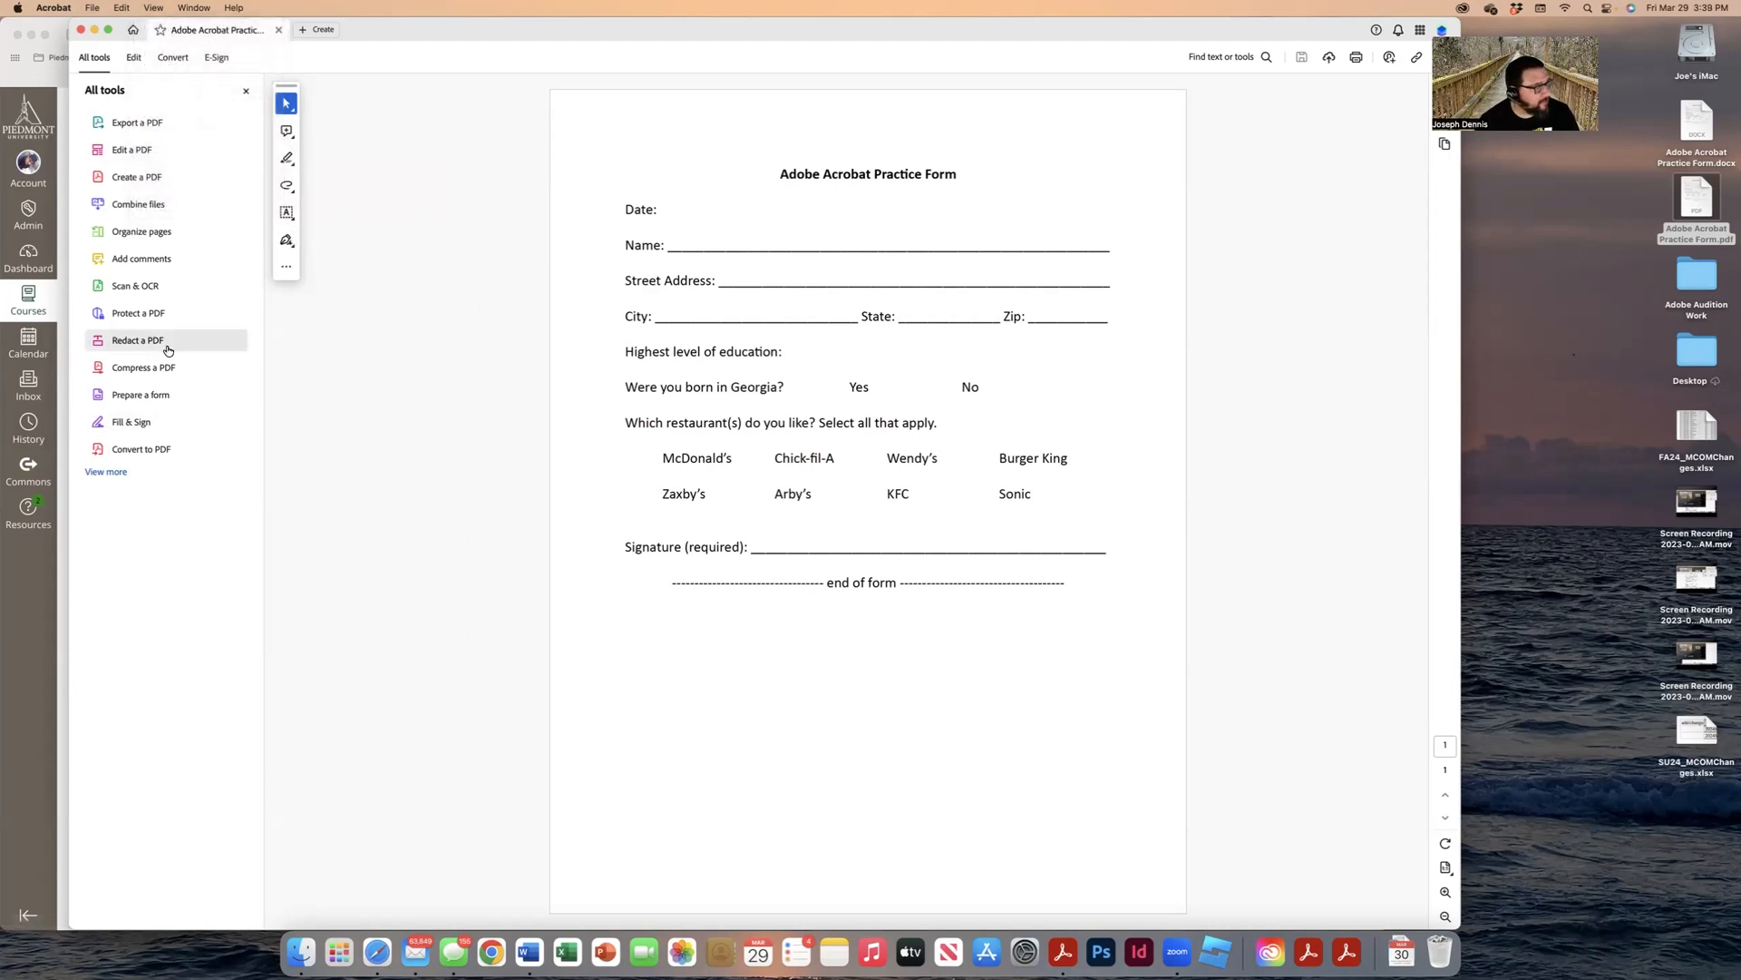
Step: Run Prepare a form on the current PDF to auto-detect Name, Address, City, State, Zip and Signature fields
left_click(152, 399)
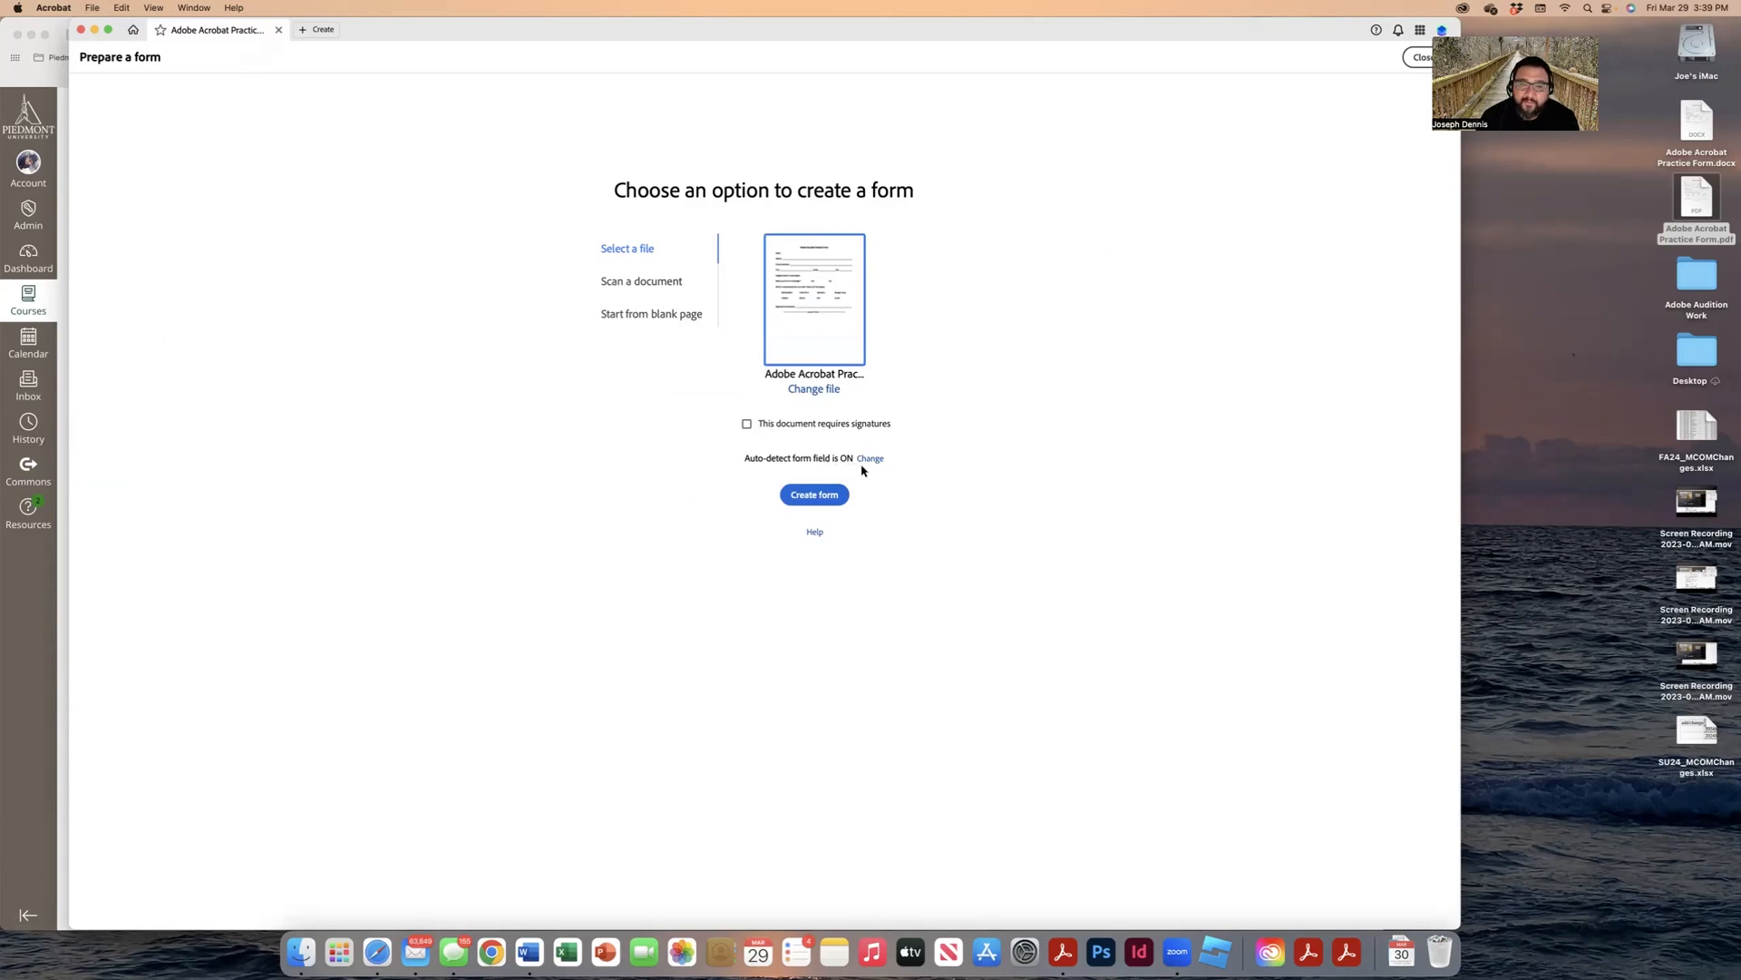
left_click(807, 497)
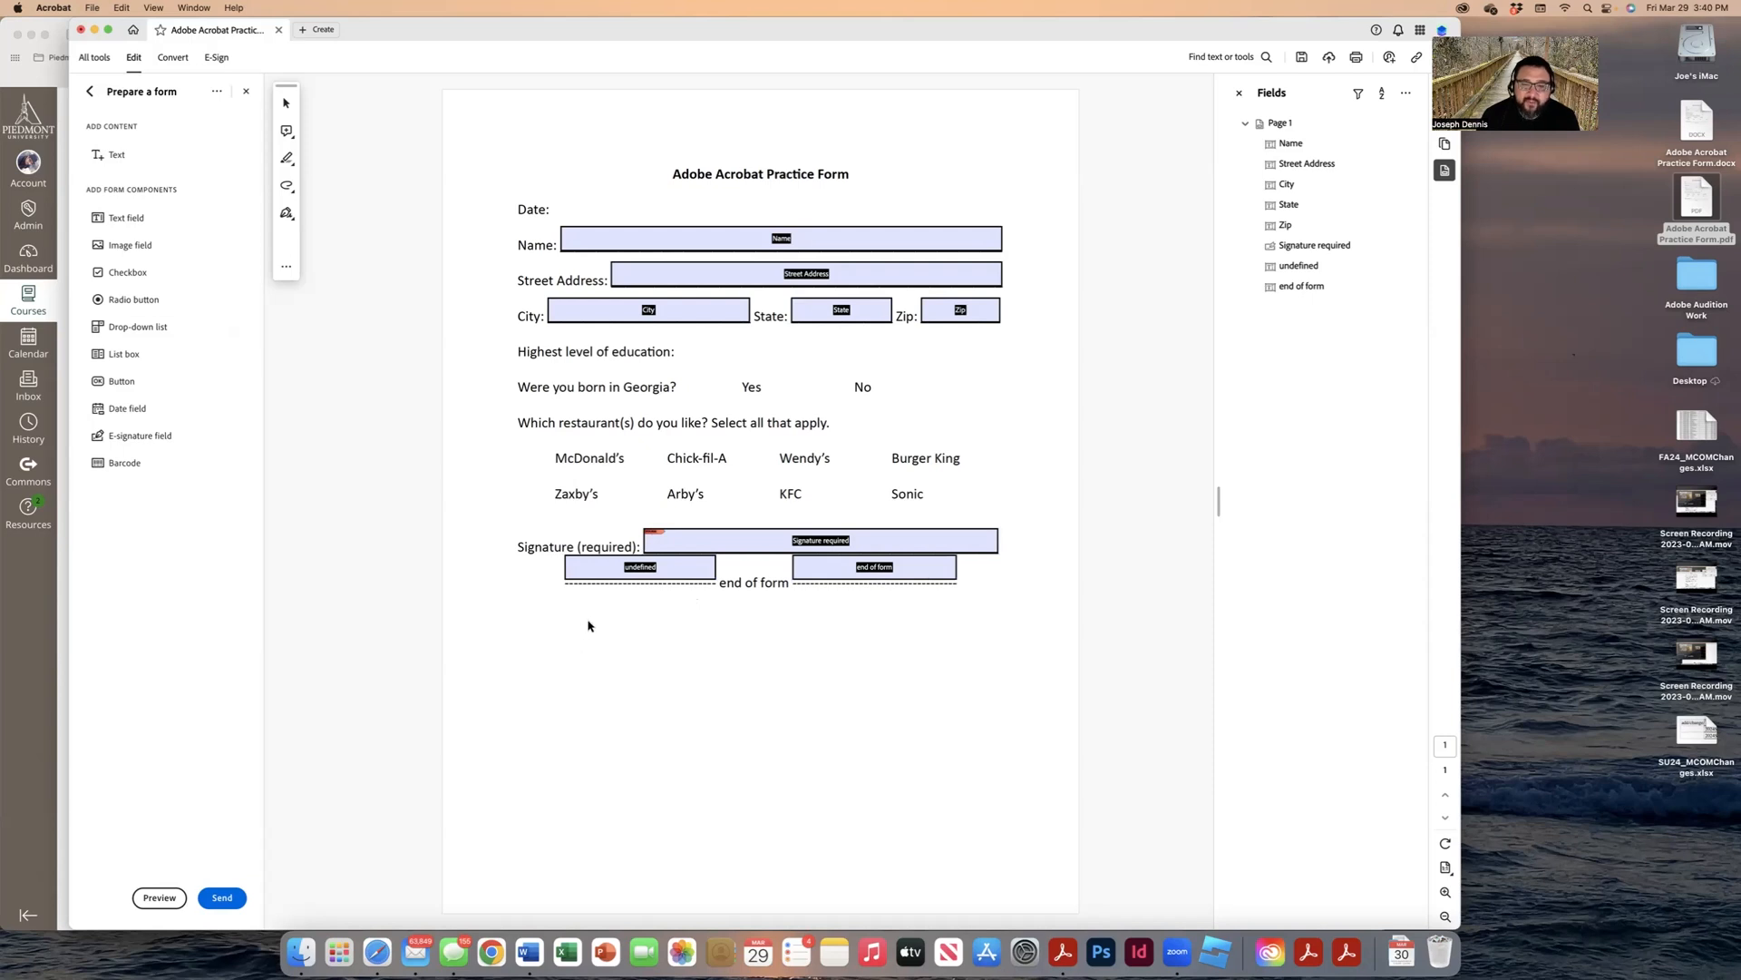
Step: Delete the stray 'undefined' and 'end of form' fields
left_click(671, 566)
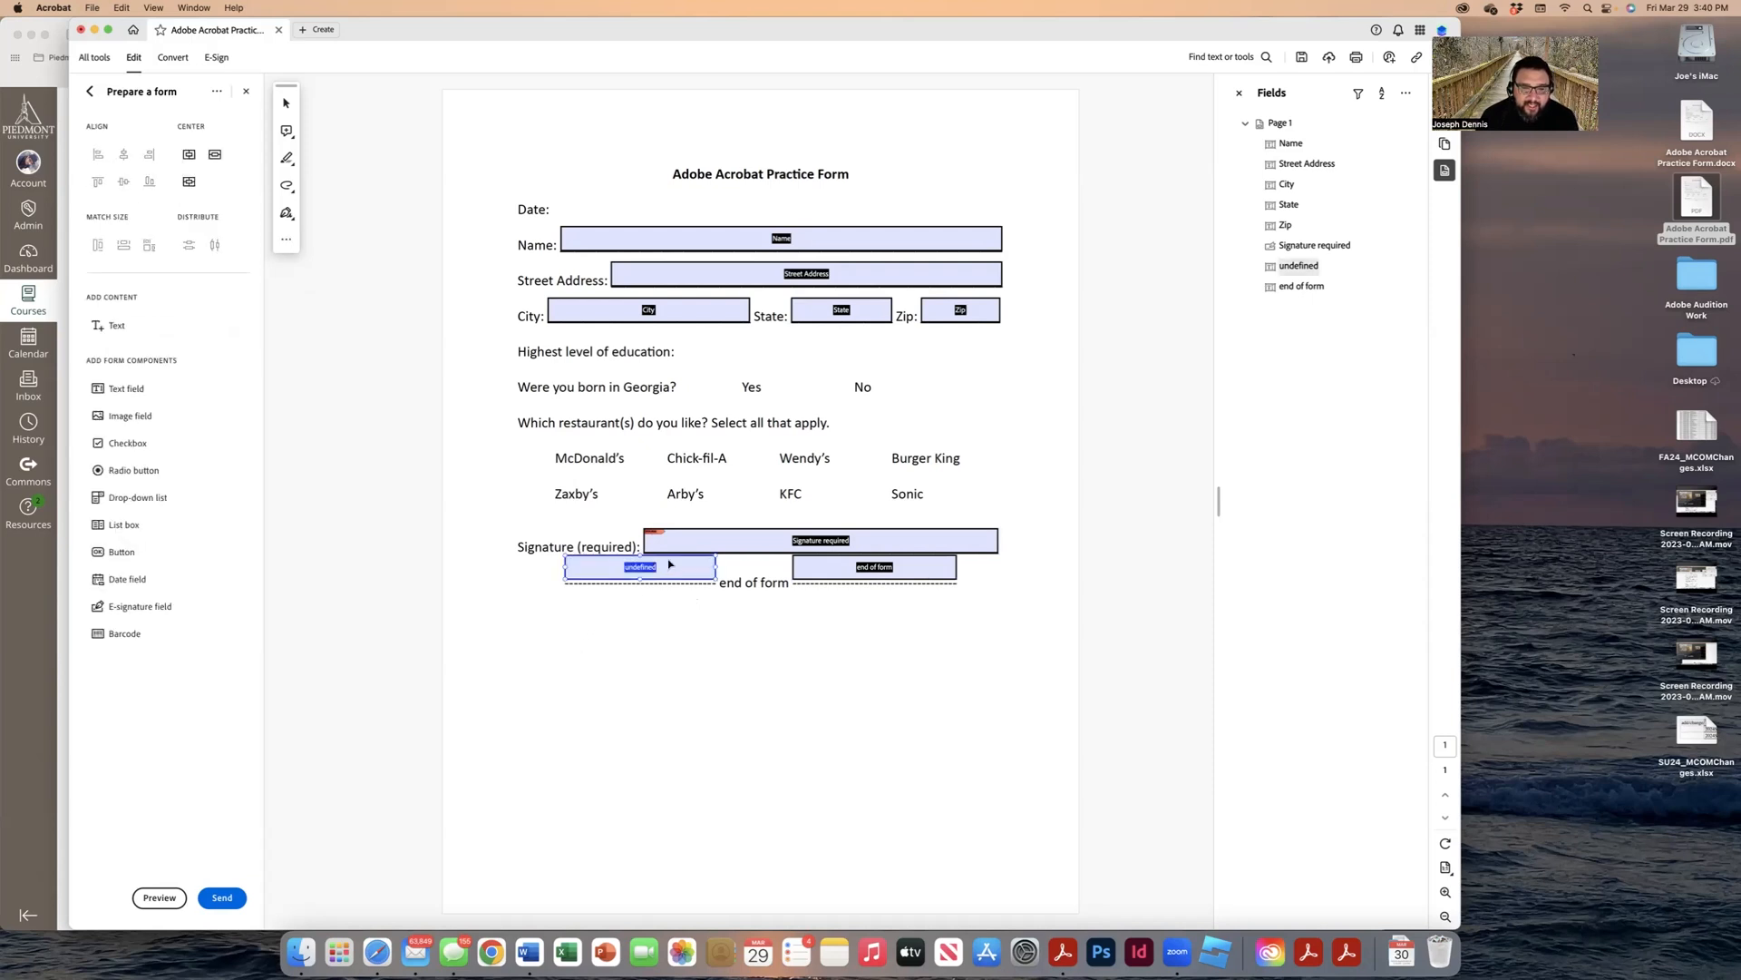
key("Delete")
left_click(841, 575)
key("Delete")
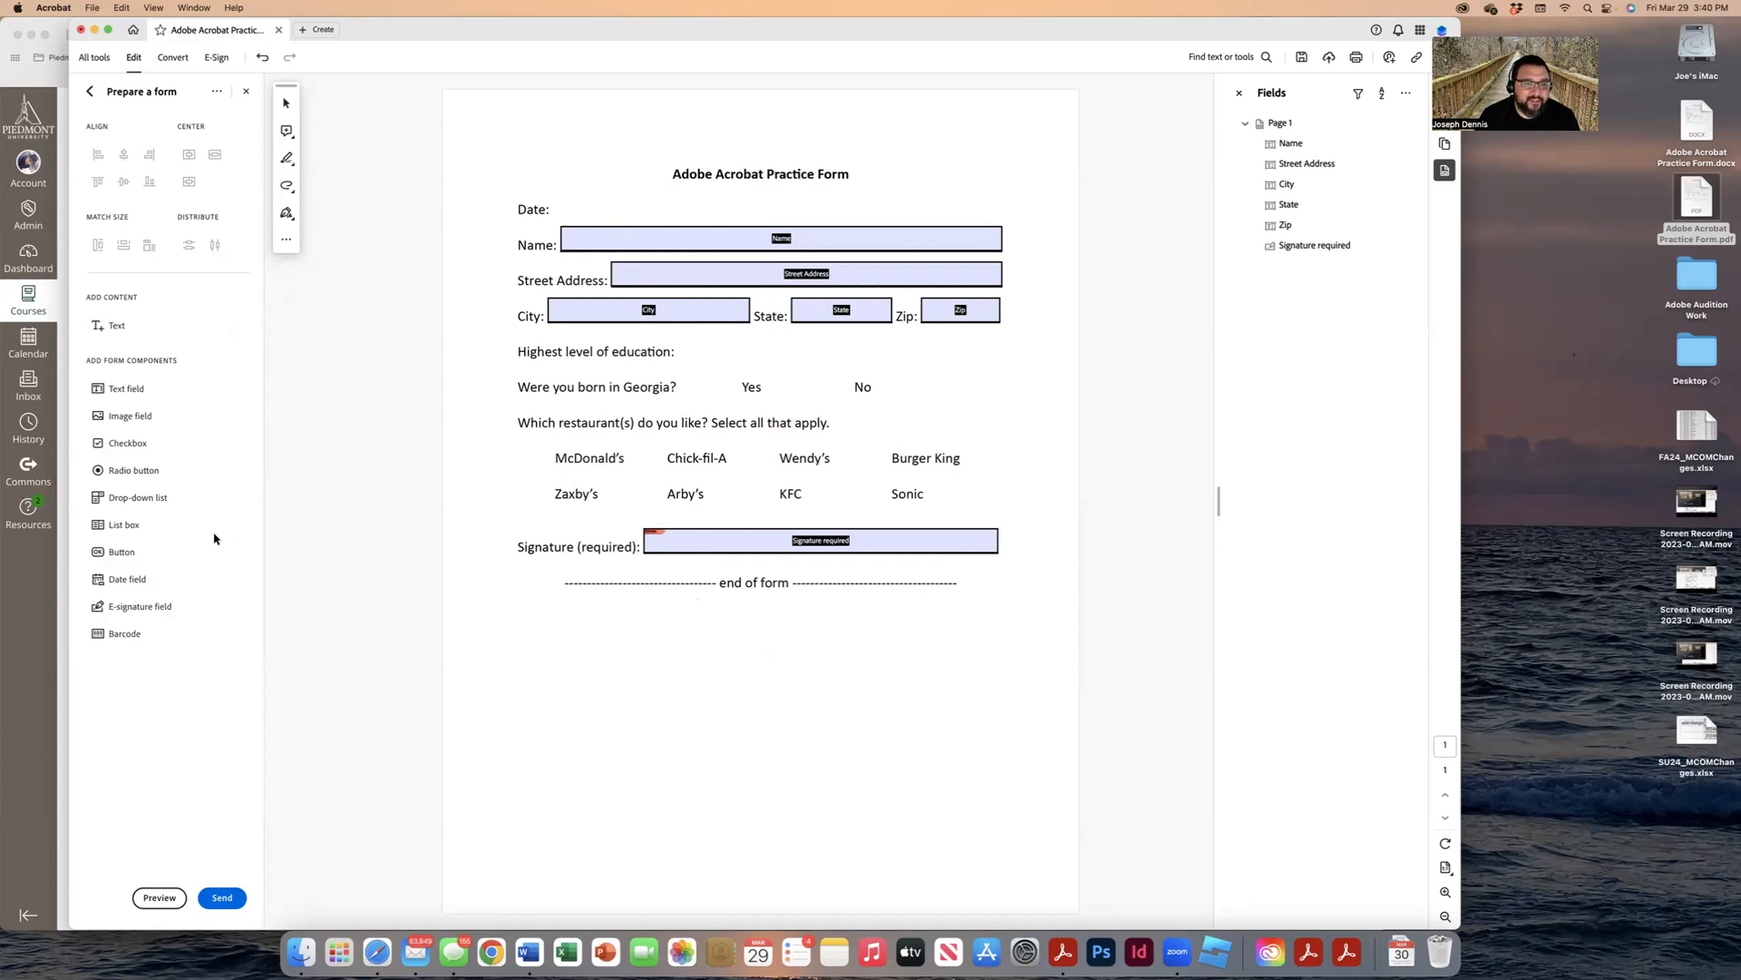
Step: Place date fields beside the Date label and nearby on the page
left_click(141, 579)
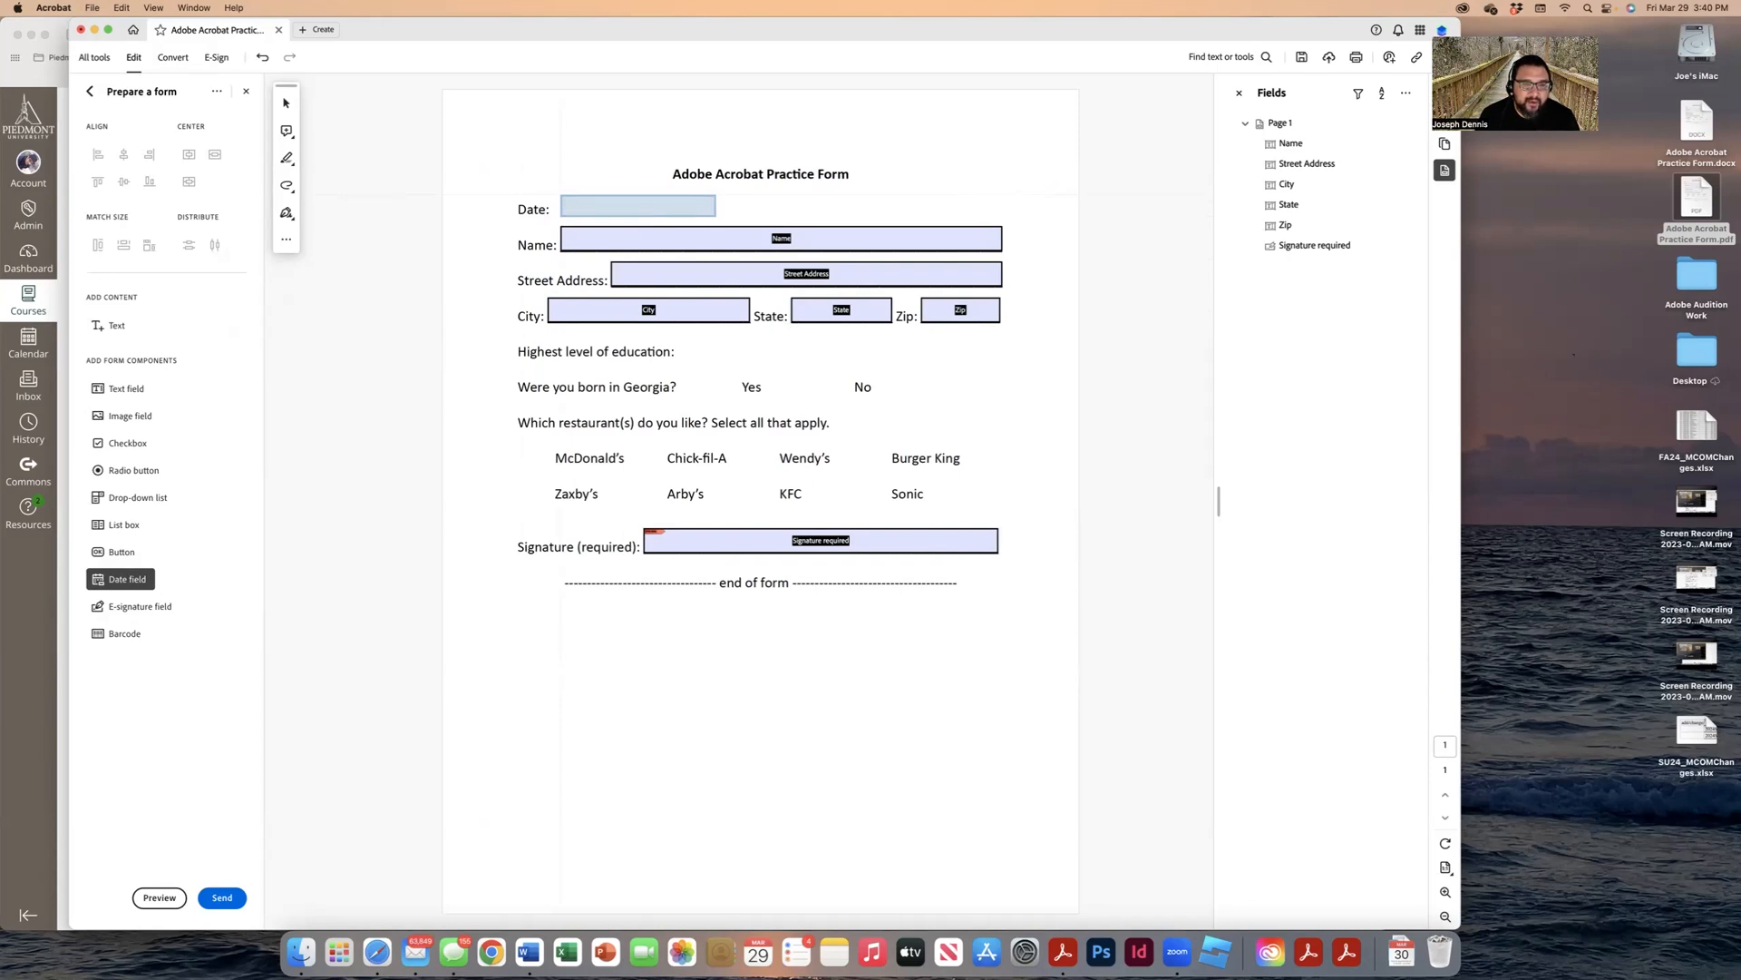
left_click(638, 206)
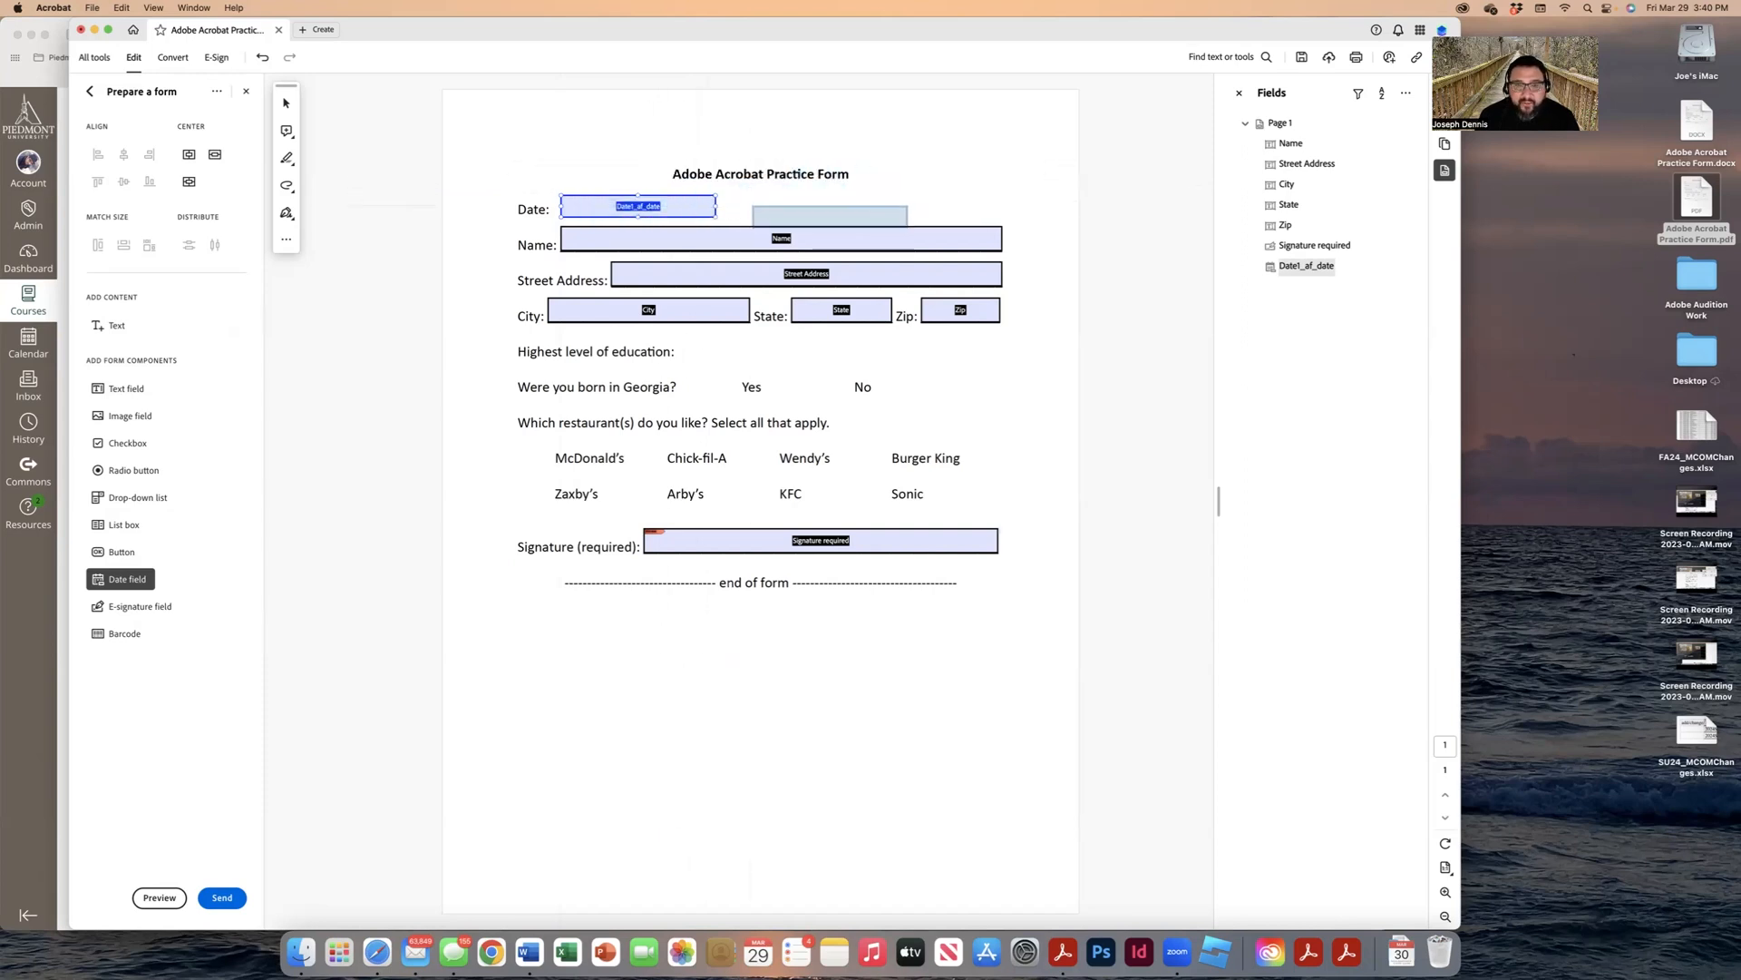
left_click(813, 202)
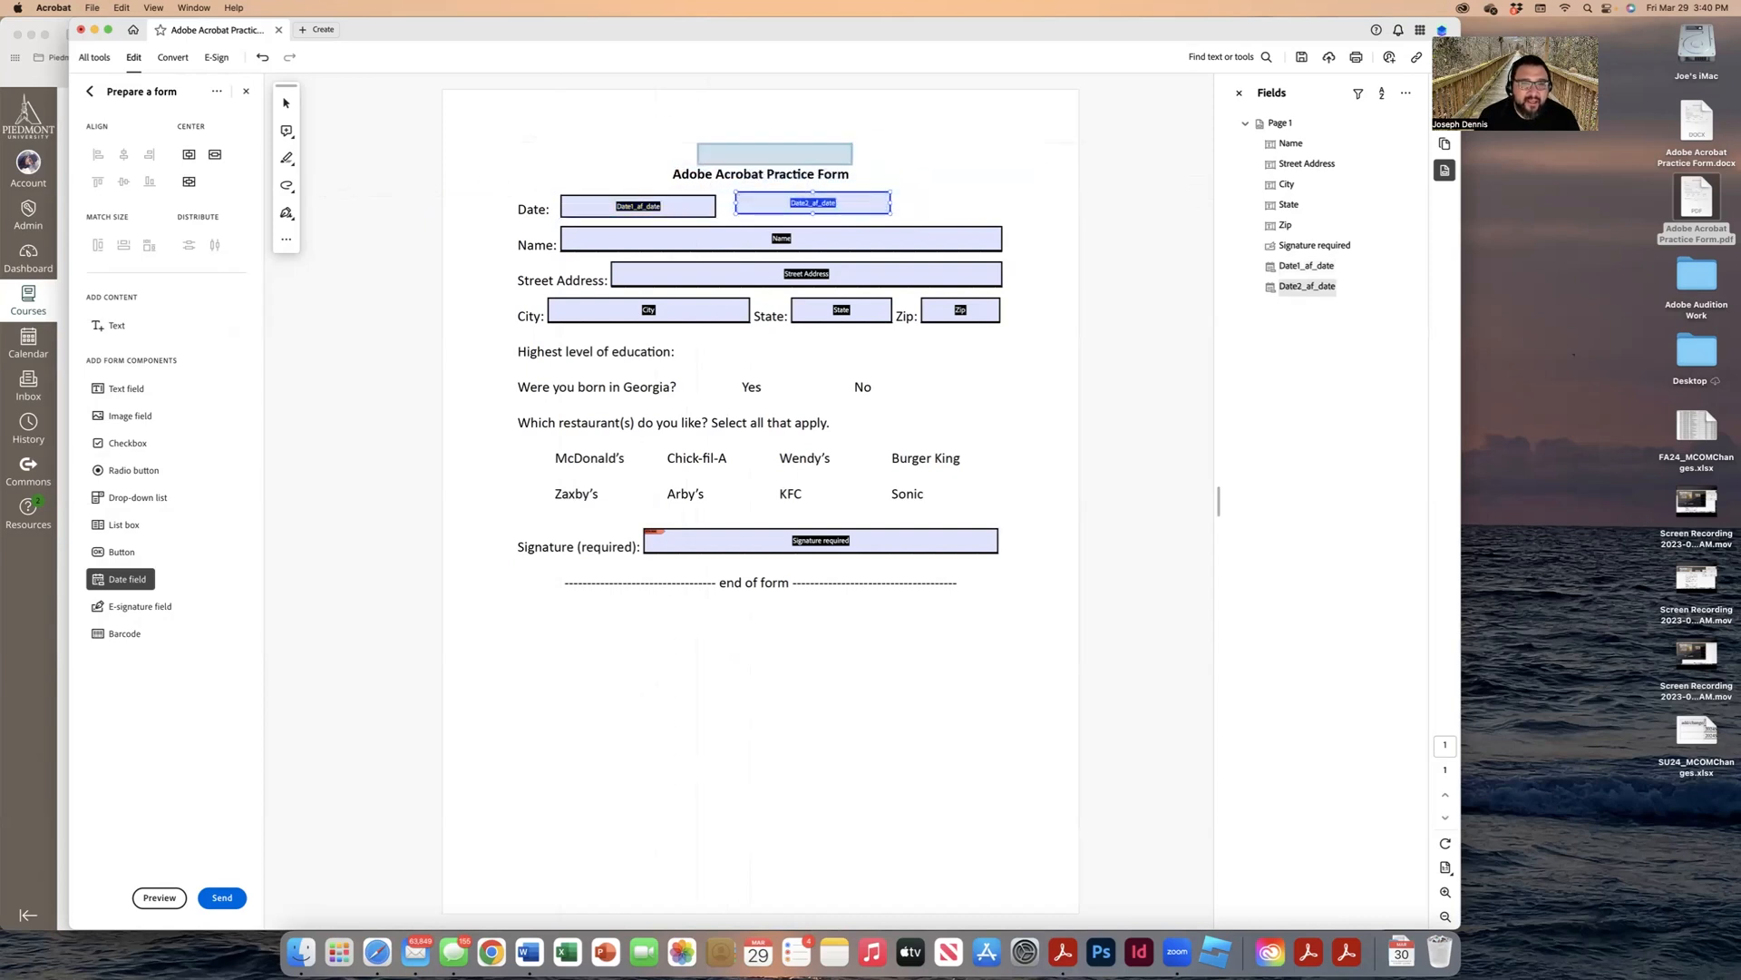
left_click(694, 154)
left_click(632, 153)
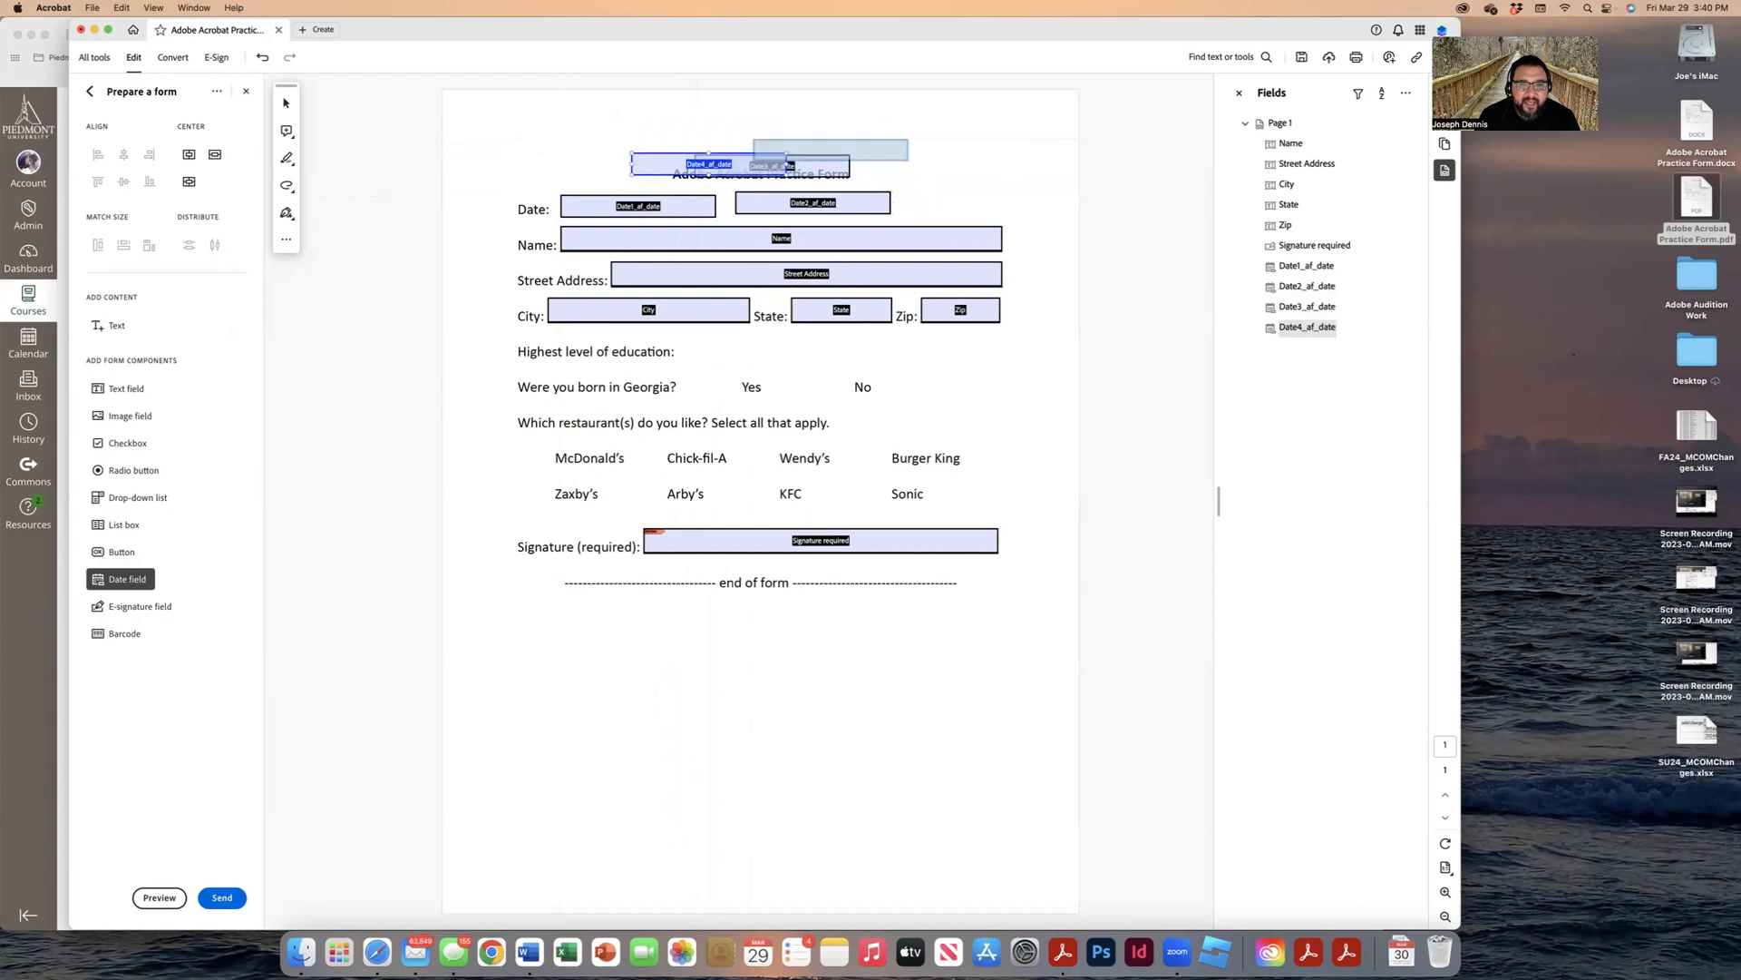
left_click(288, 102)
left_click(288, 106)
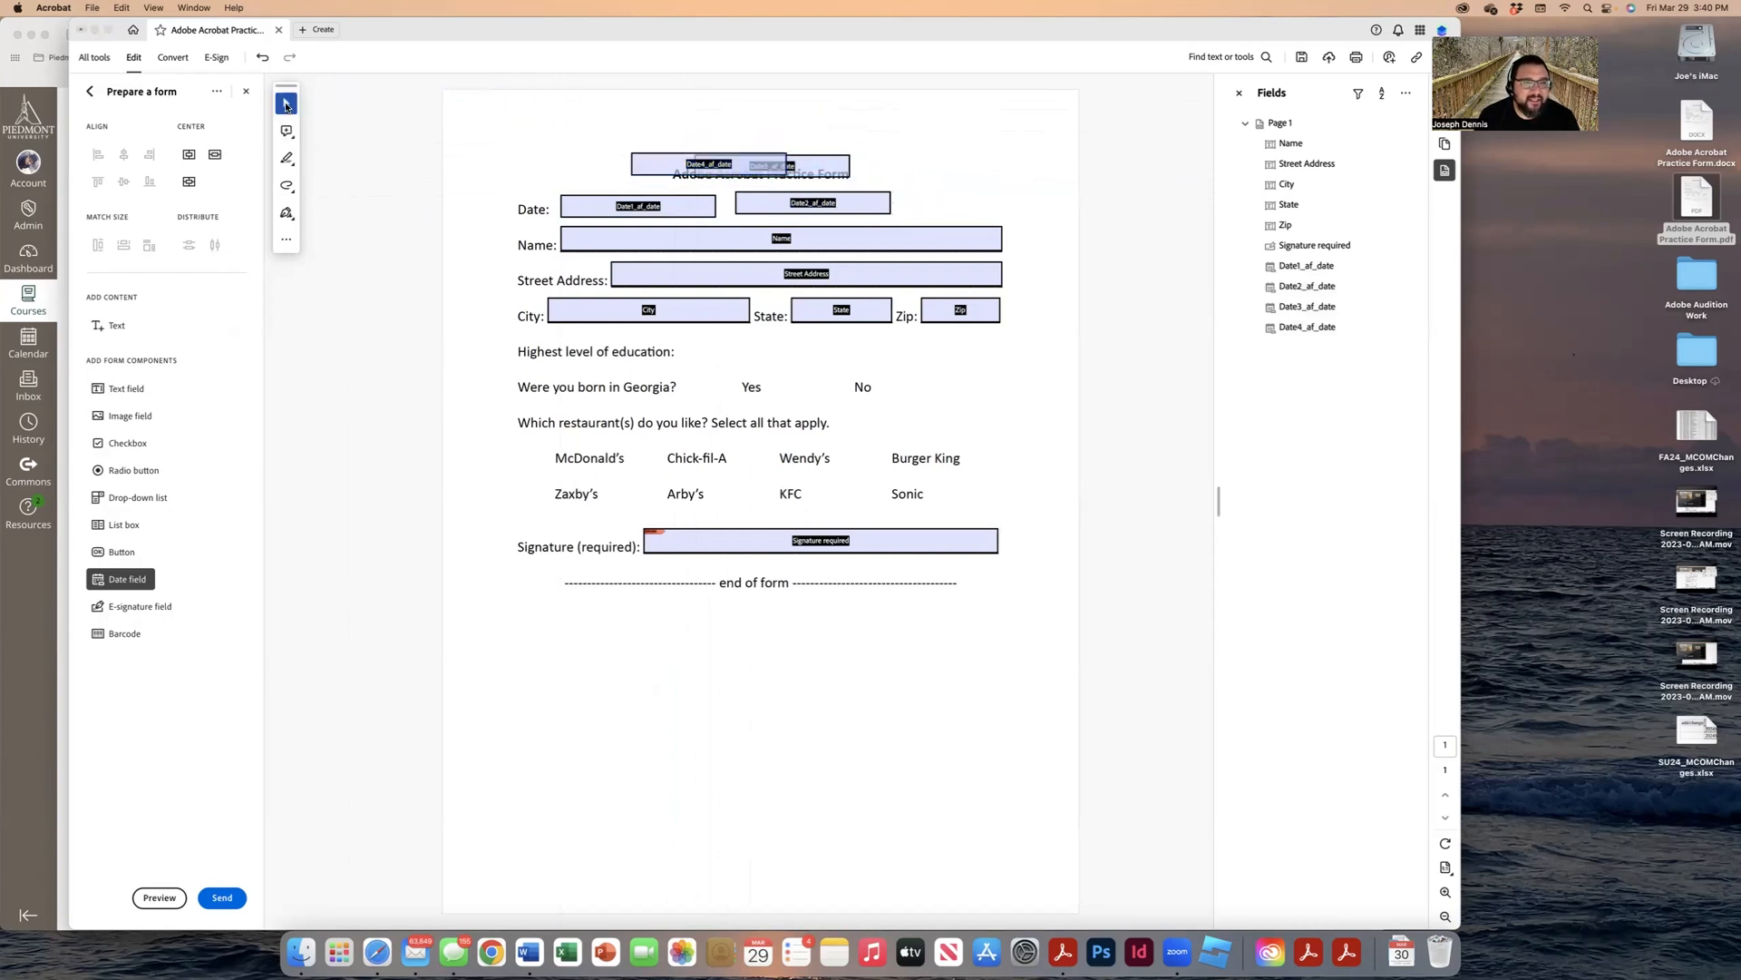
Step: Delete the three extra date fields, leaving only Date1_af_date selected
left_click(737, 163)
key("Delete")
left_click(789, 174)
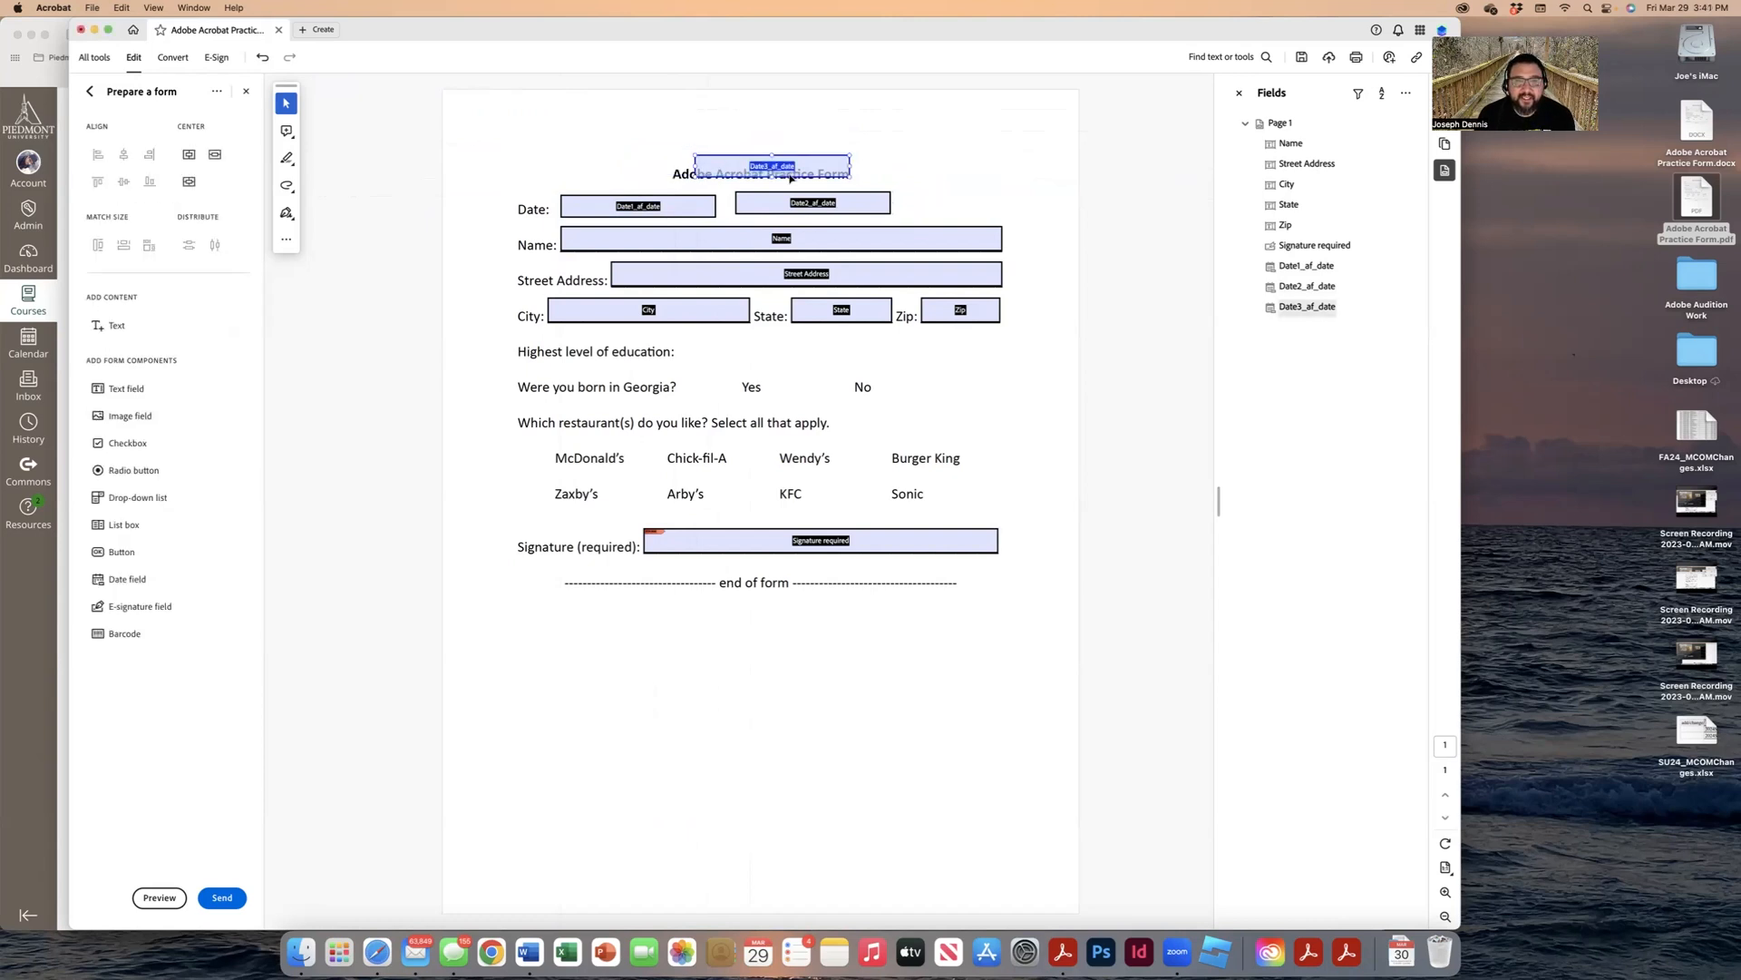
key("Delete")
left_click(796, 201)
key("Delete")
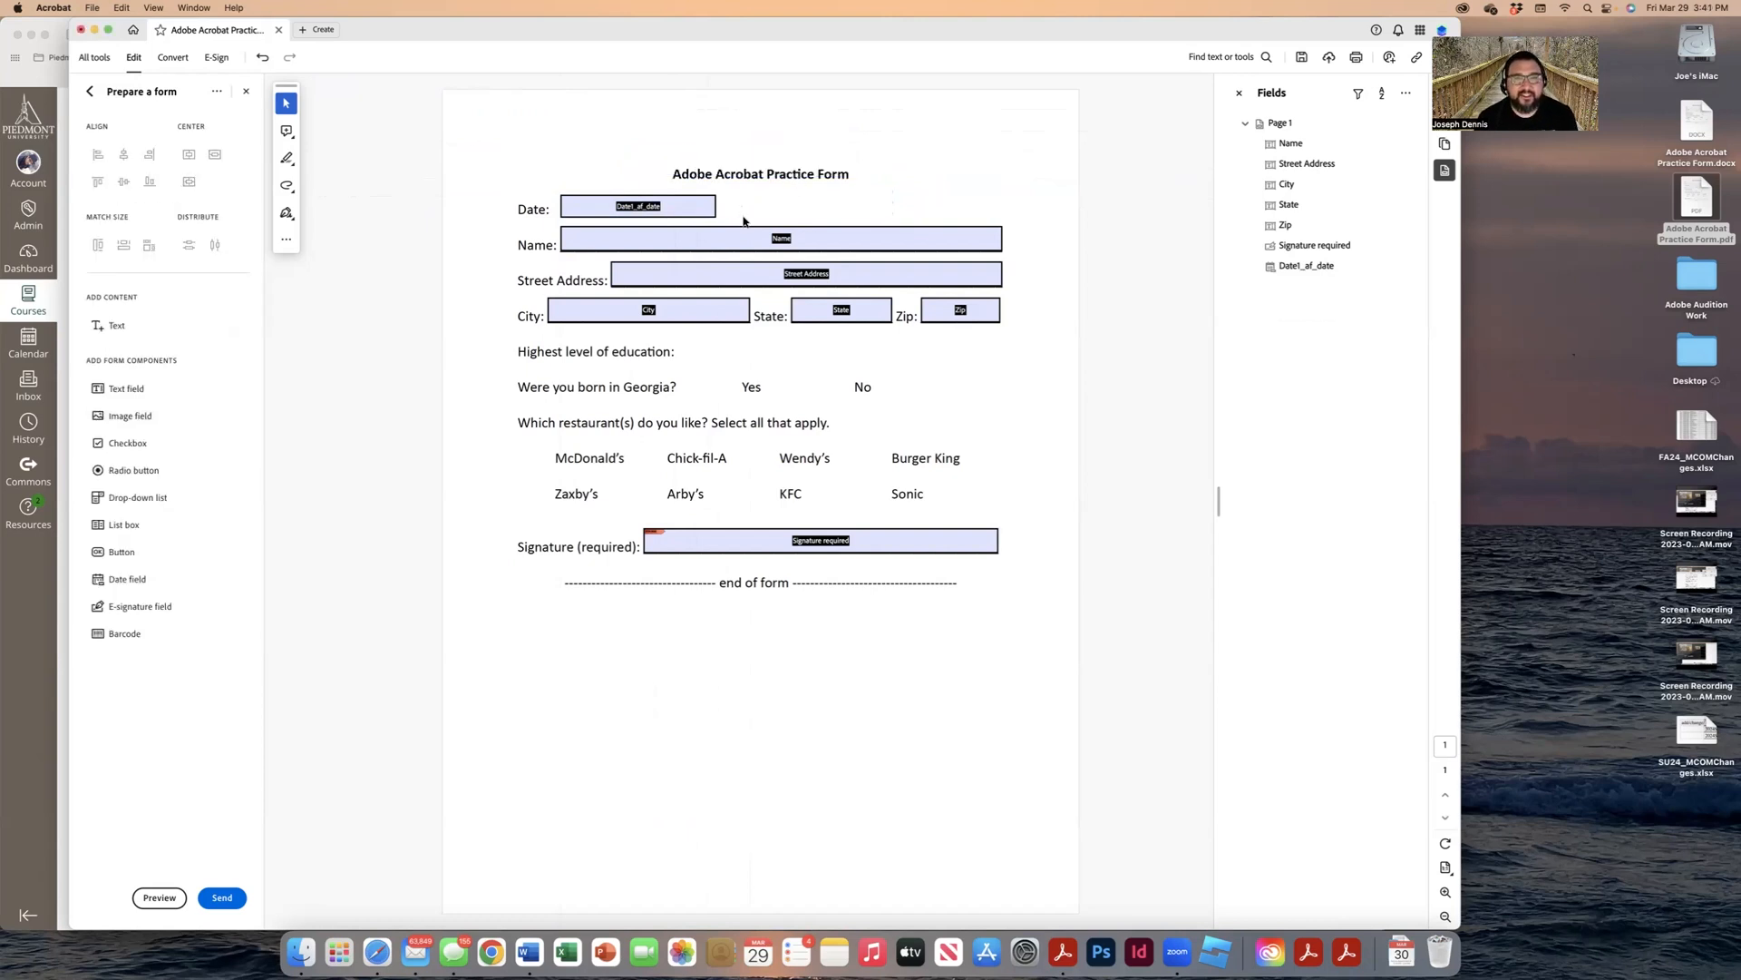
left_click(681, 199)
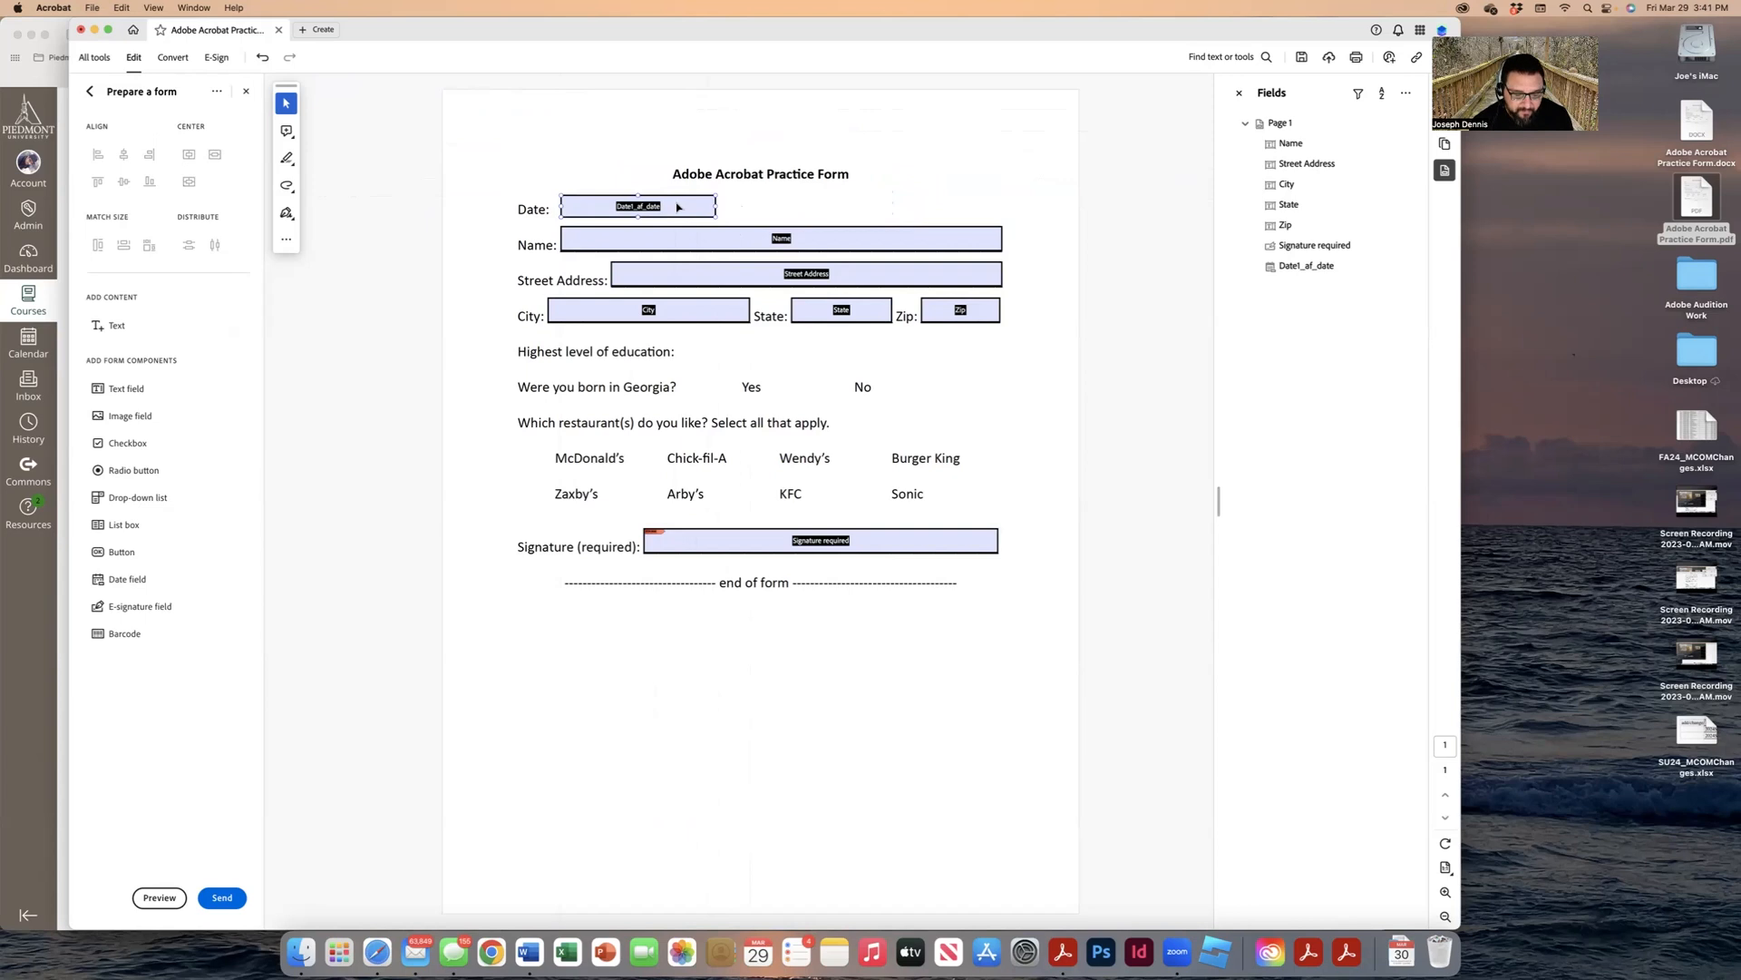
Step: Give Date1_af_date the mm/dd/yyyy date format in its Properties Format settings
right_click(681, 206)
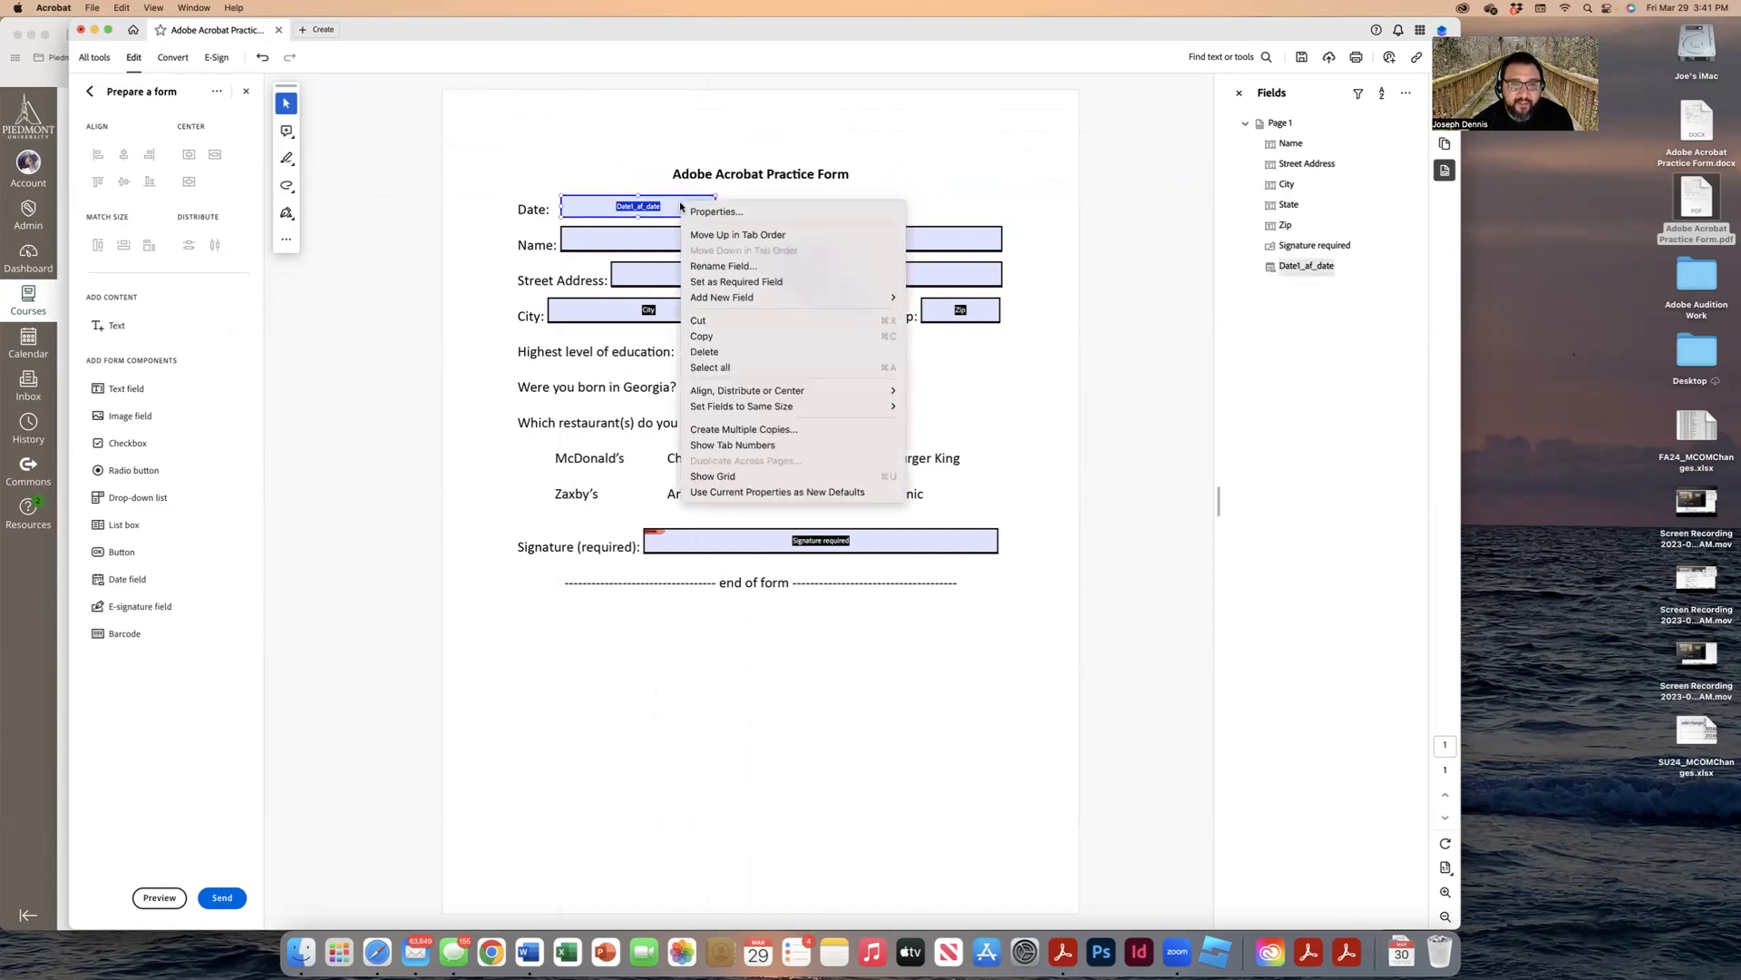
left_click(698, 211)
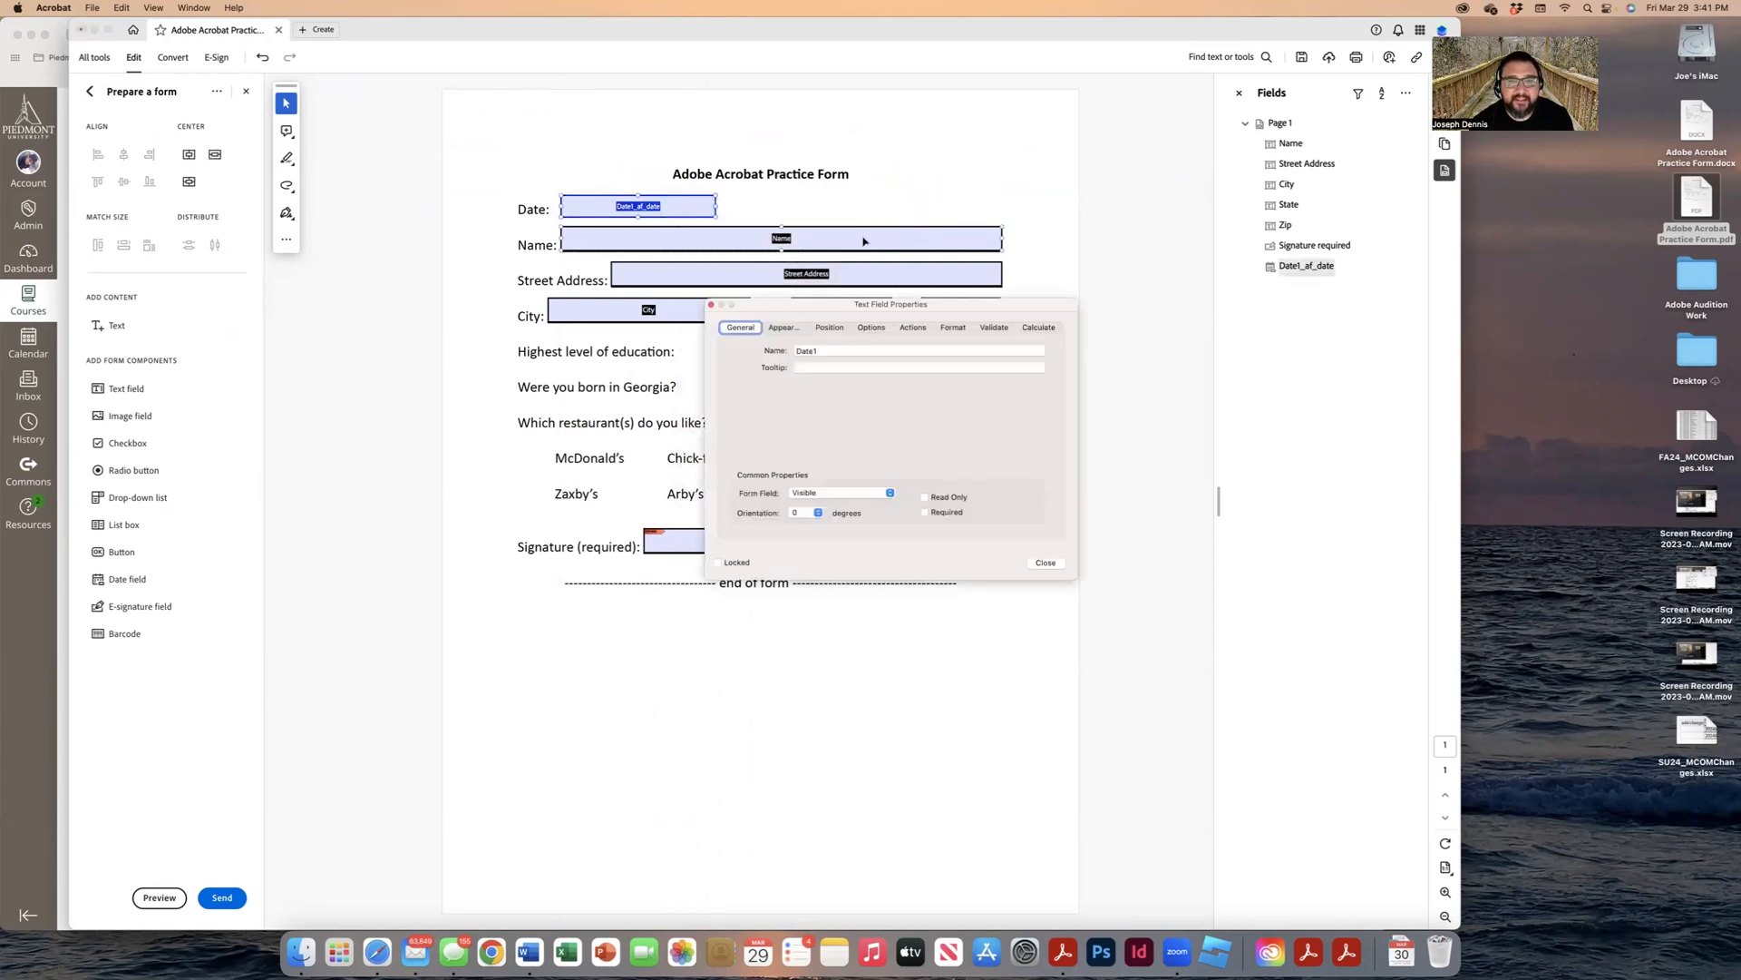
left_click(952, 328)
scroll(851, 400, "down", 1)
scroll(853, 408, "up", 1)
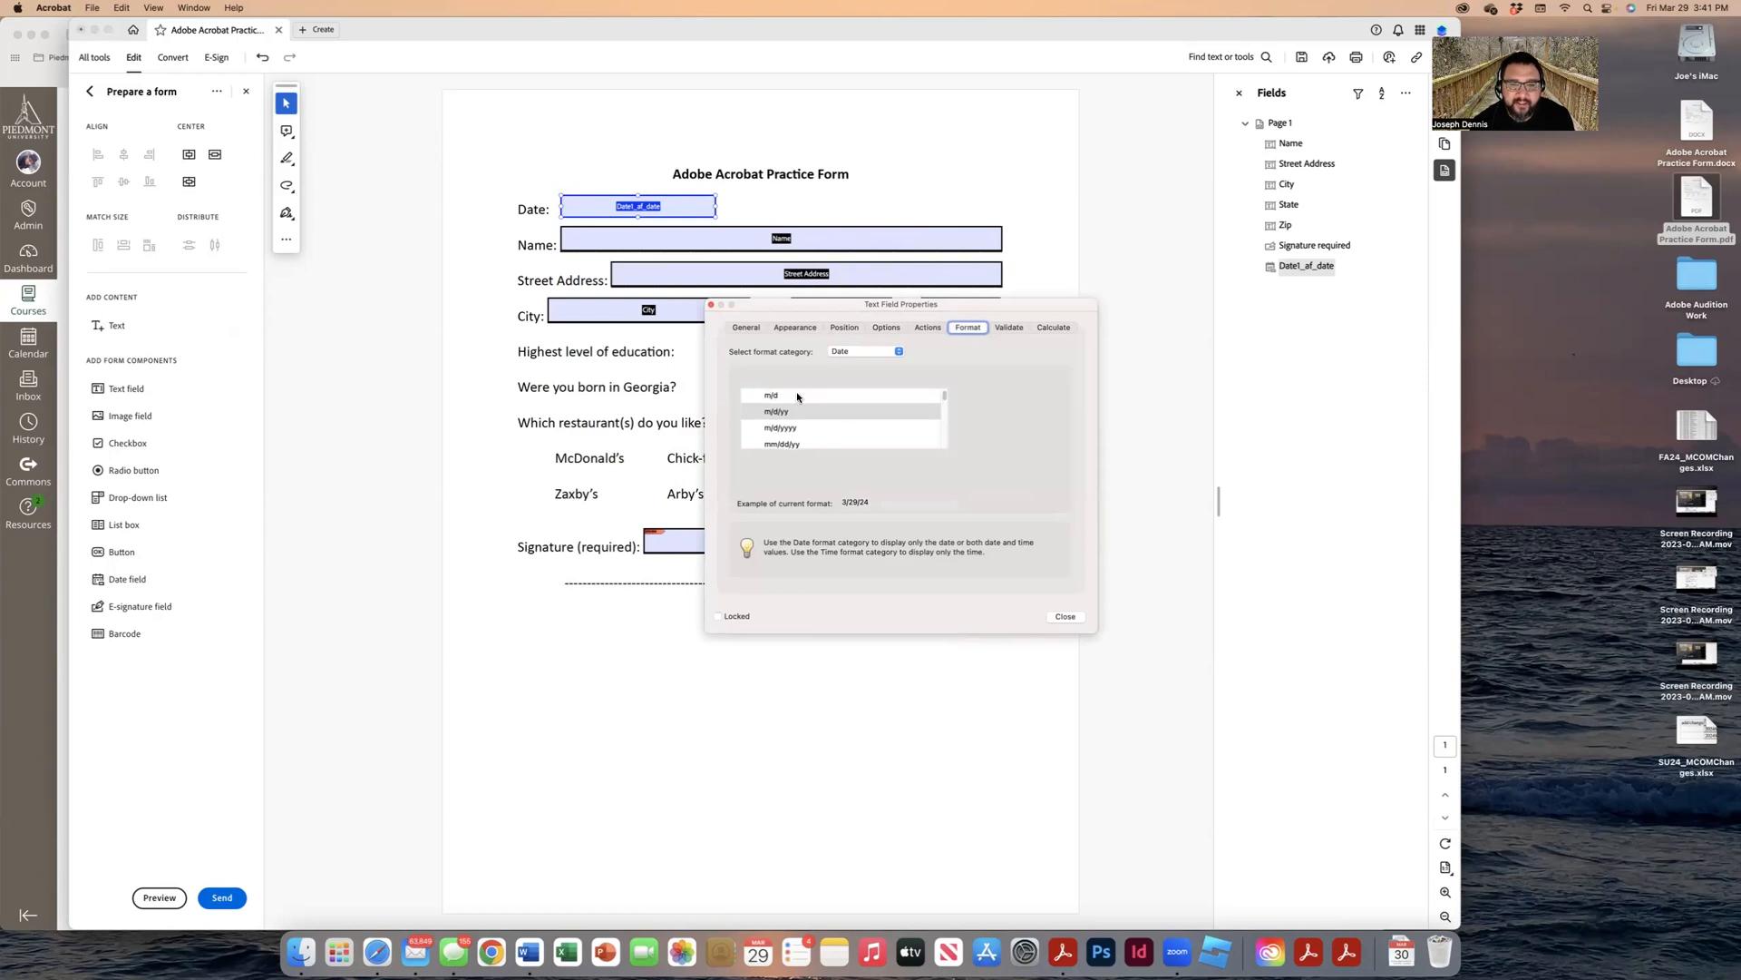
scroll(800, 395, "down", 2)
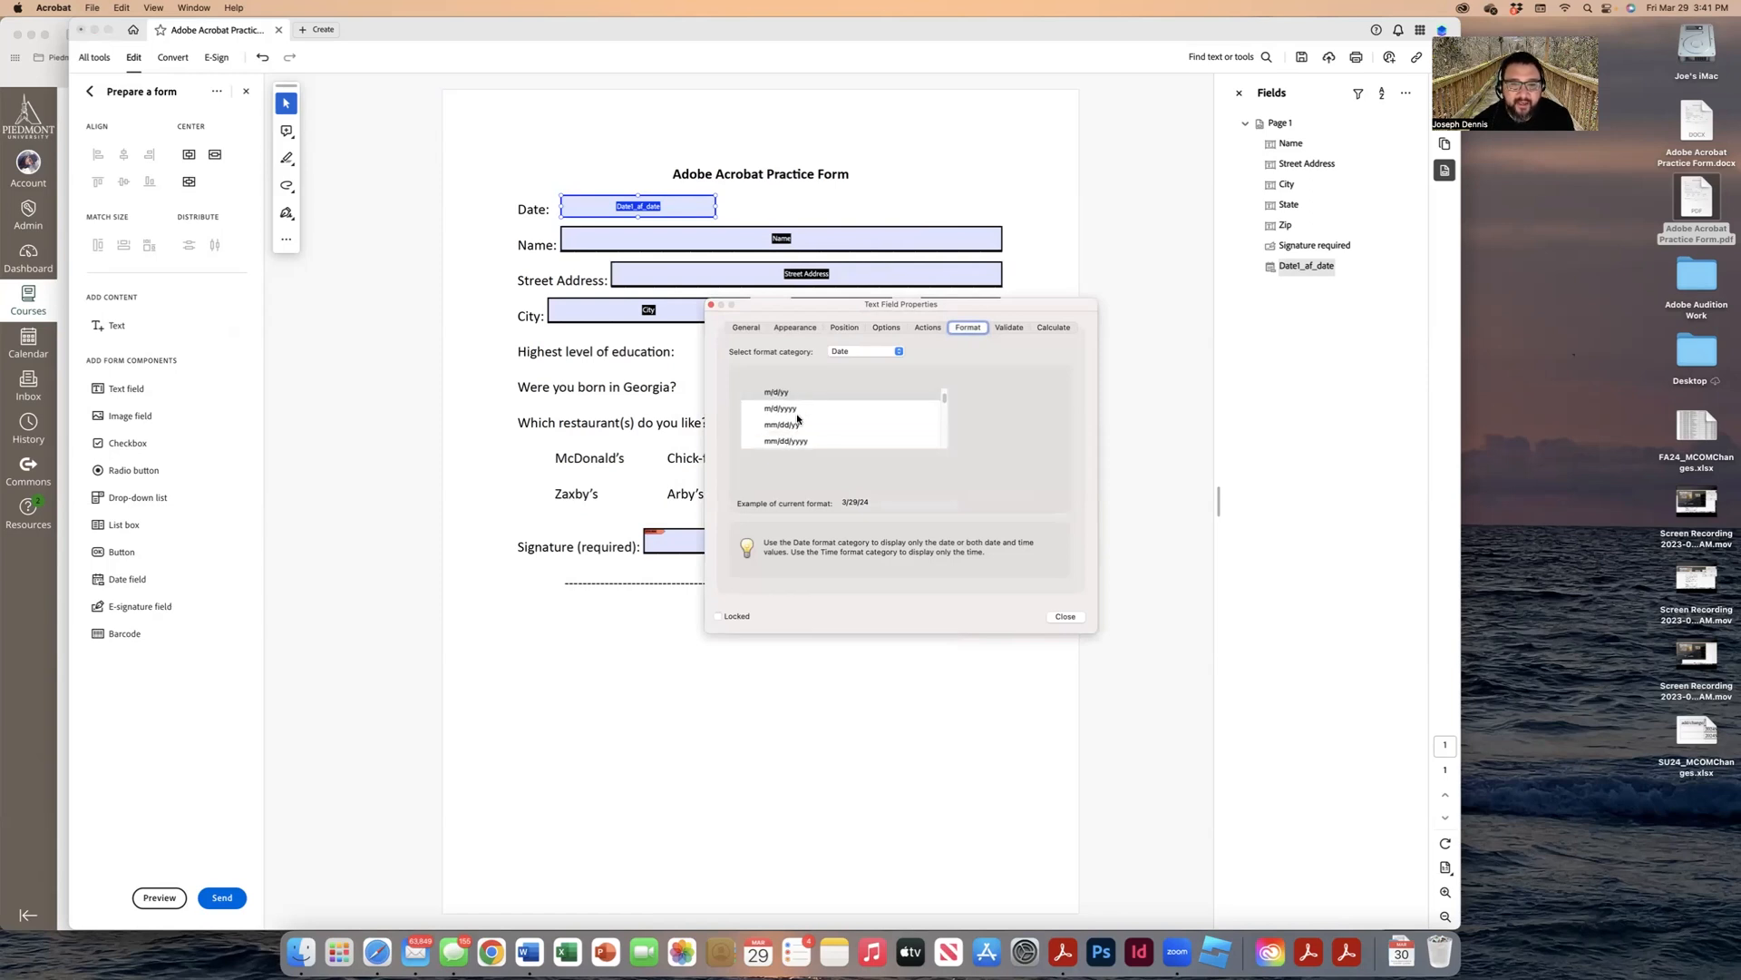
scroll(800, 426, "down", 2)
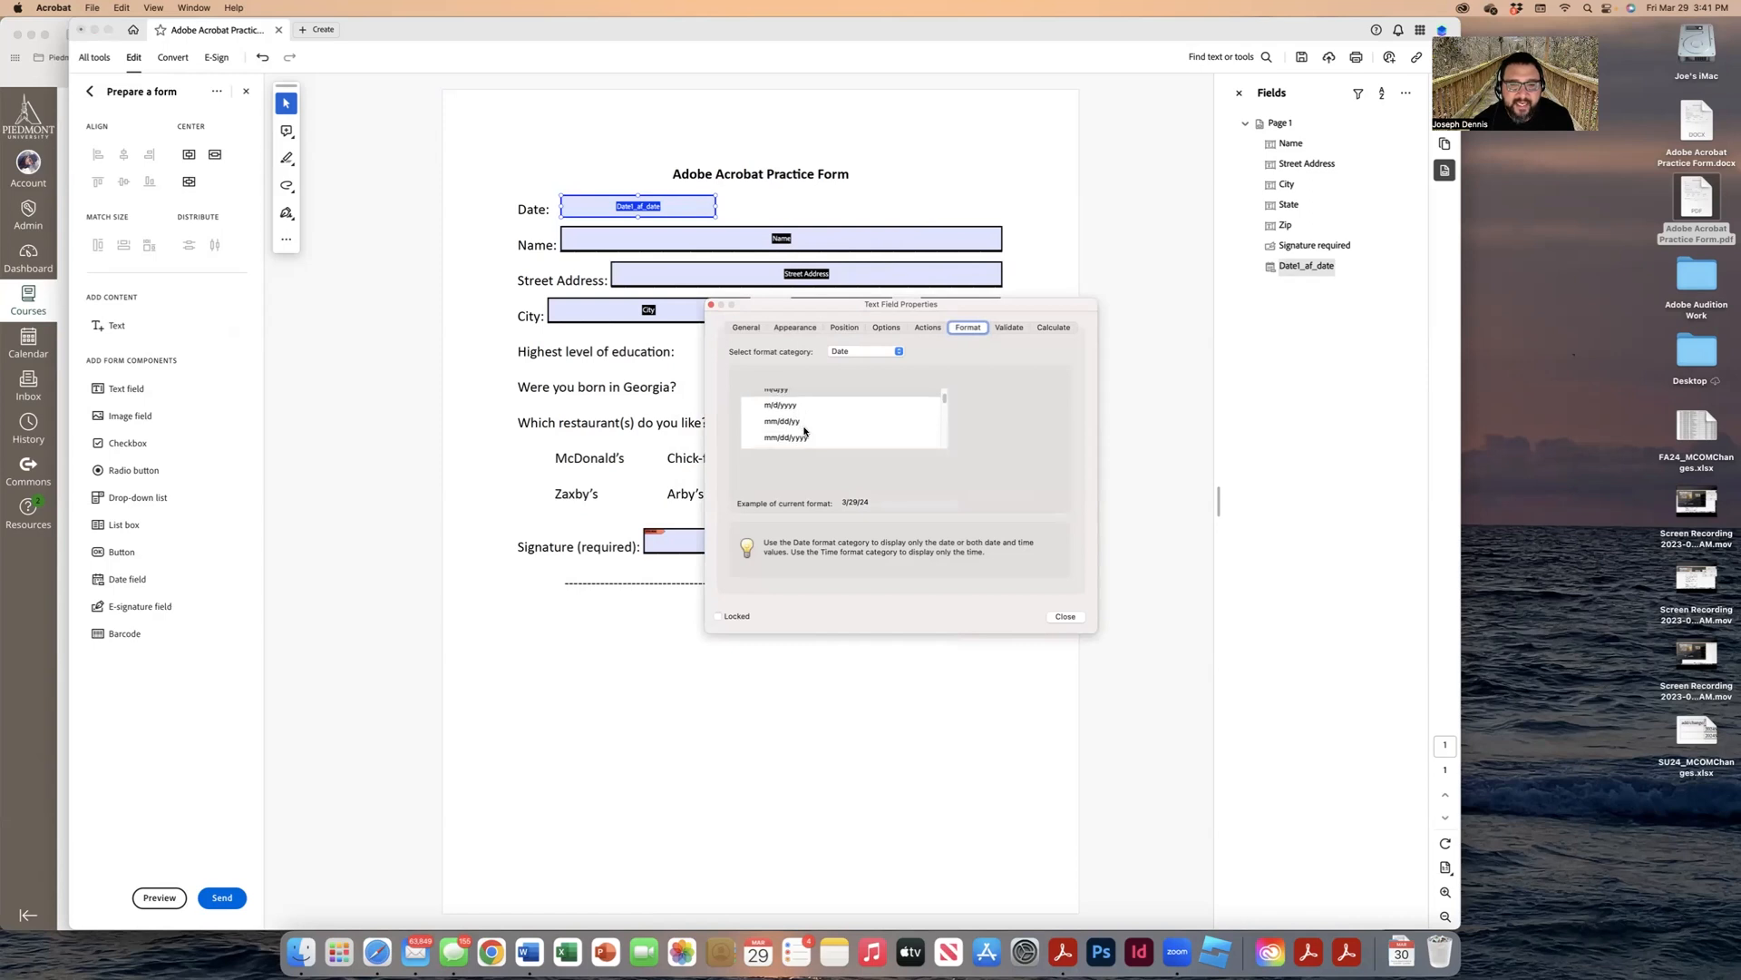
scroll(806, 435, "down", 1)
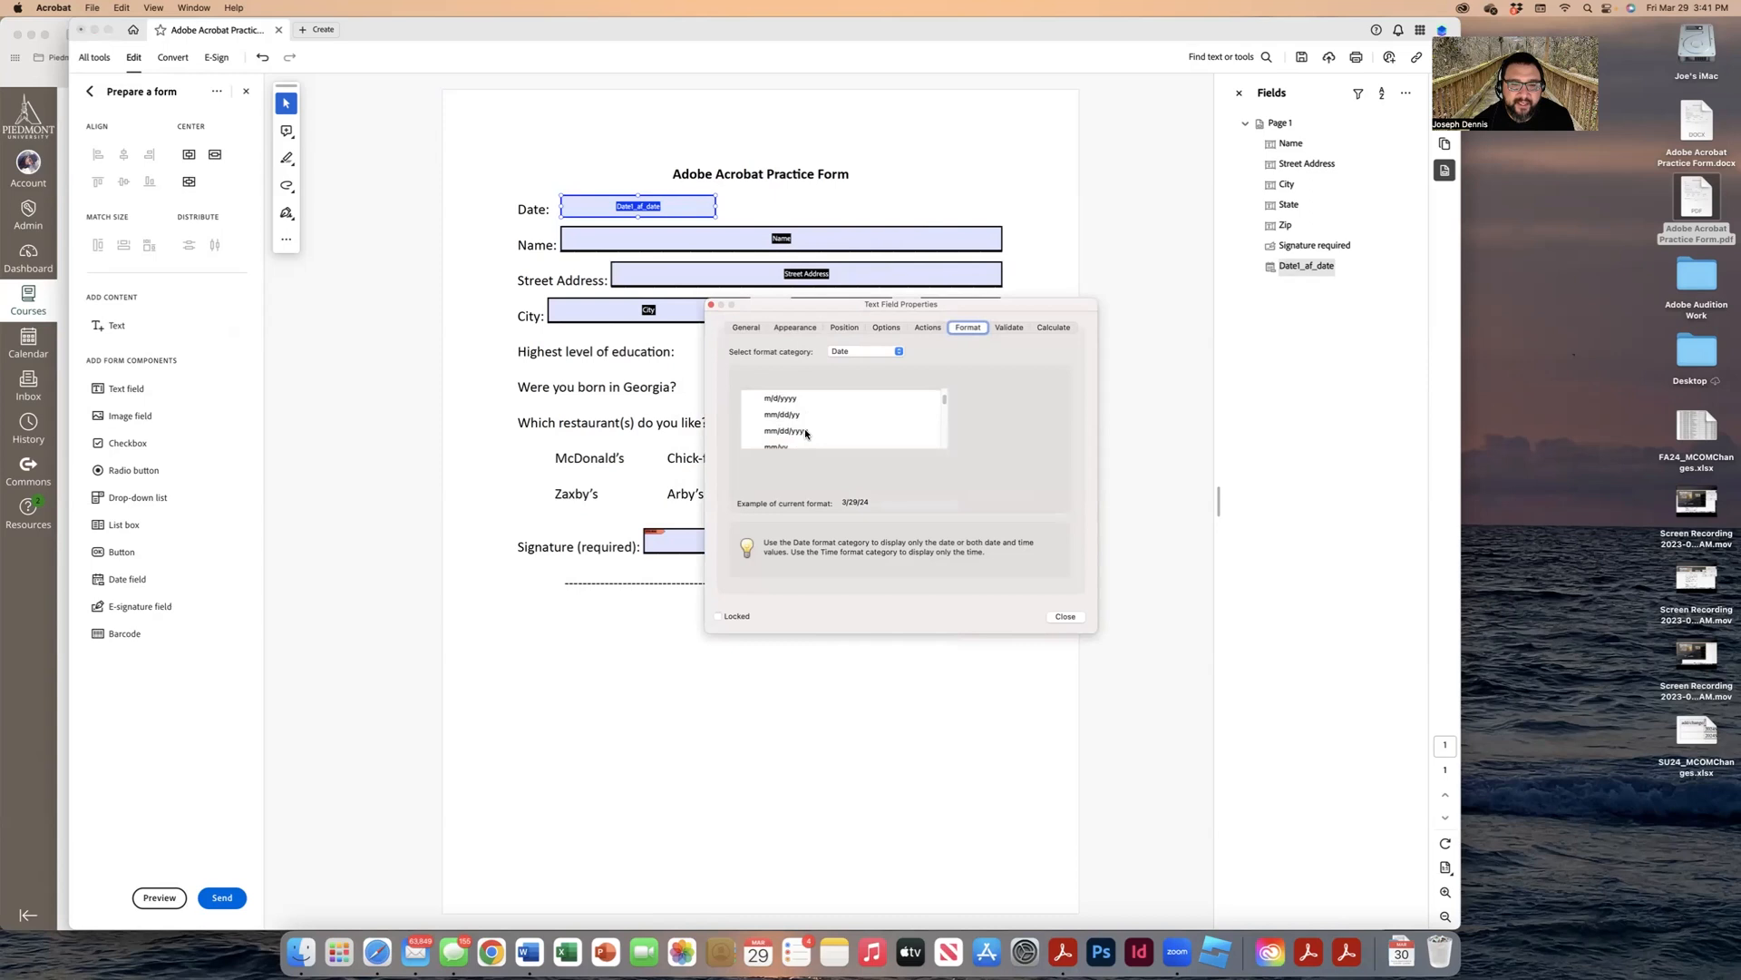
left_click(806, 431)
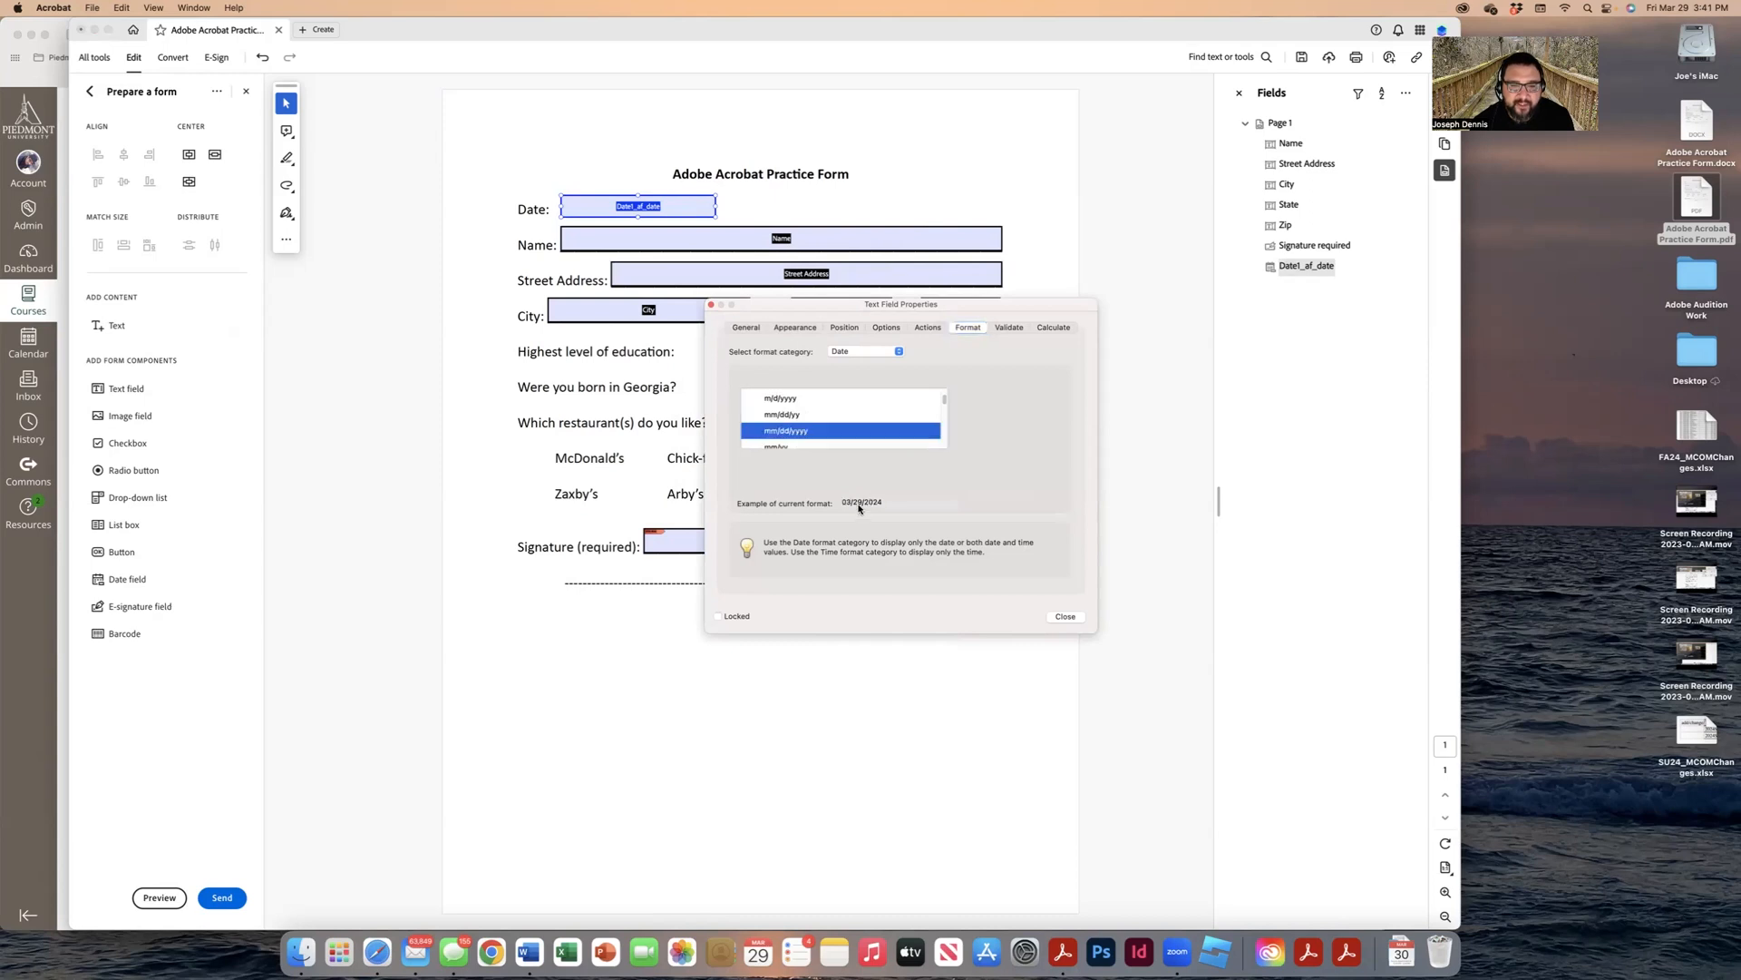
scroll(791, 435, "down", 1)
left_click(795, 445)
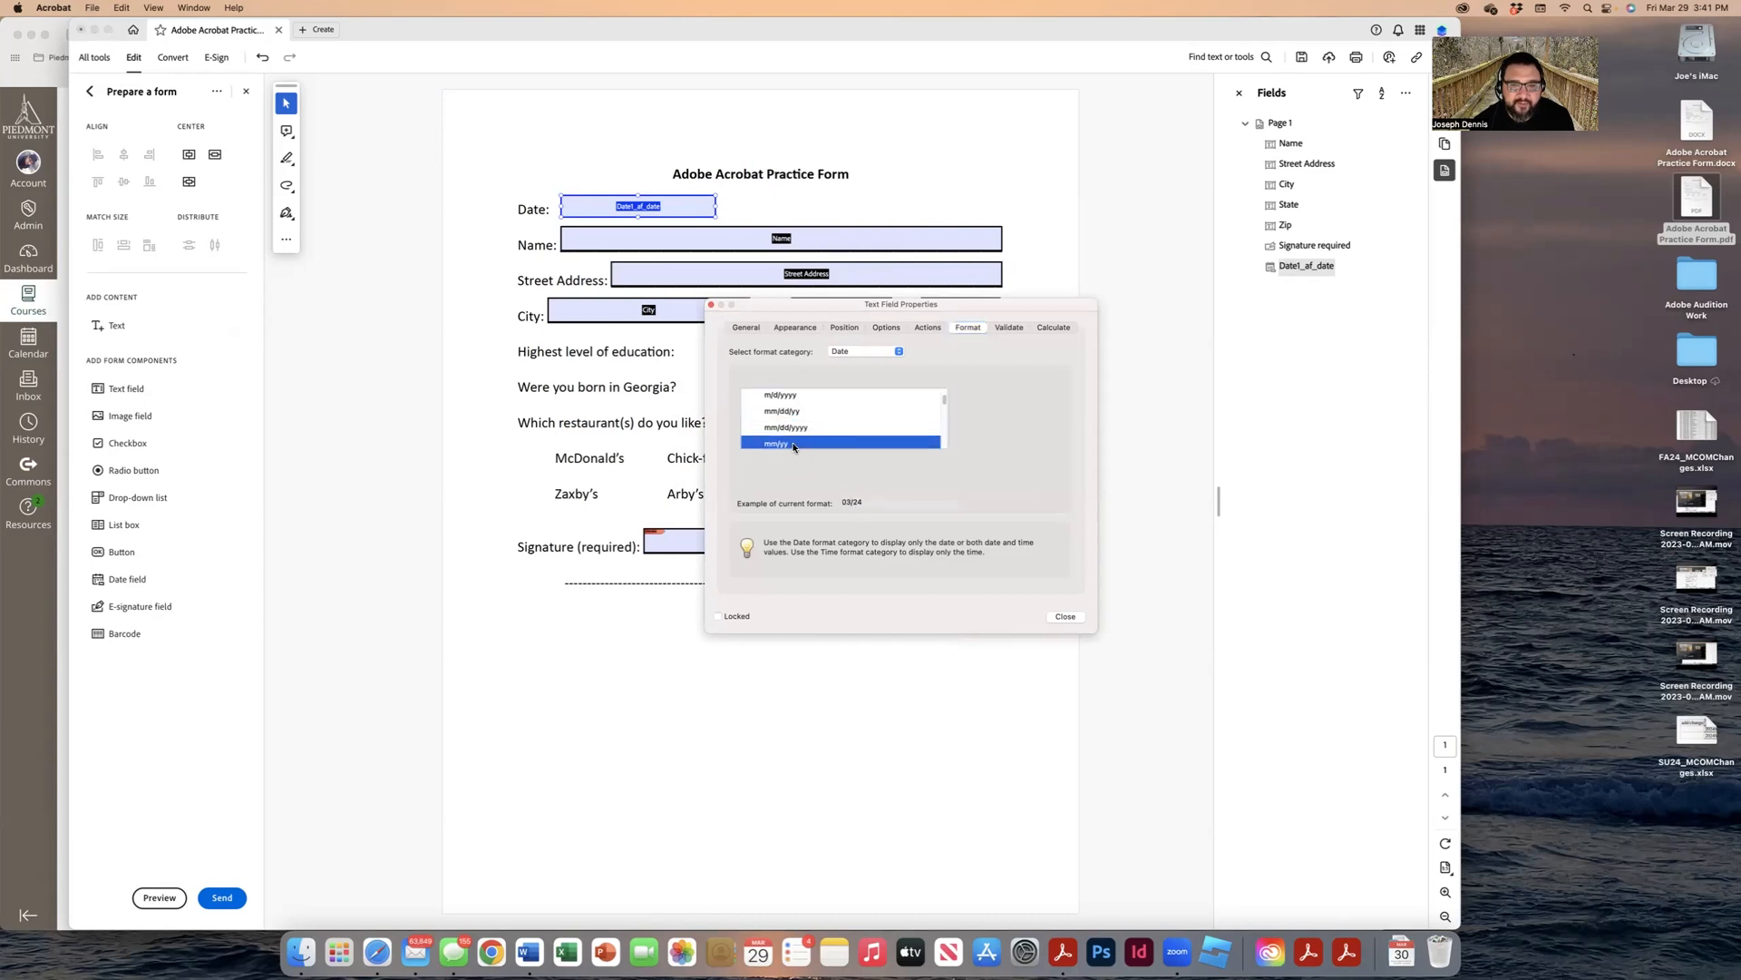
left_click(795, 428)
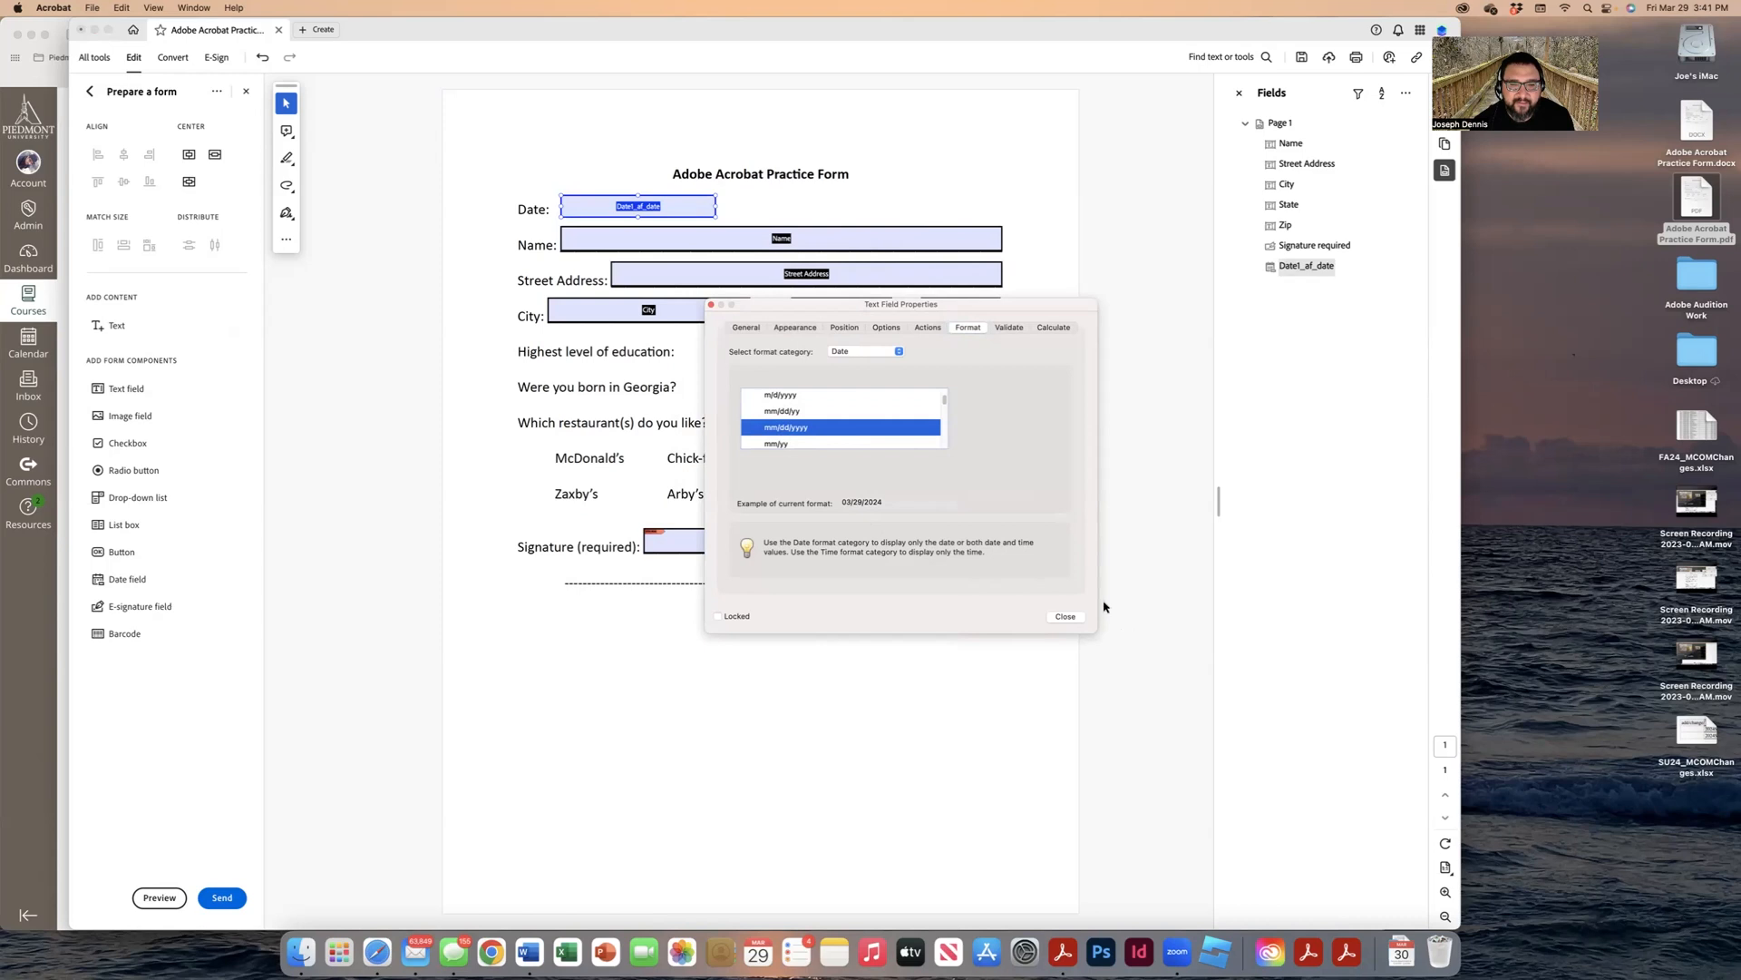
left_click(1067, 617)
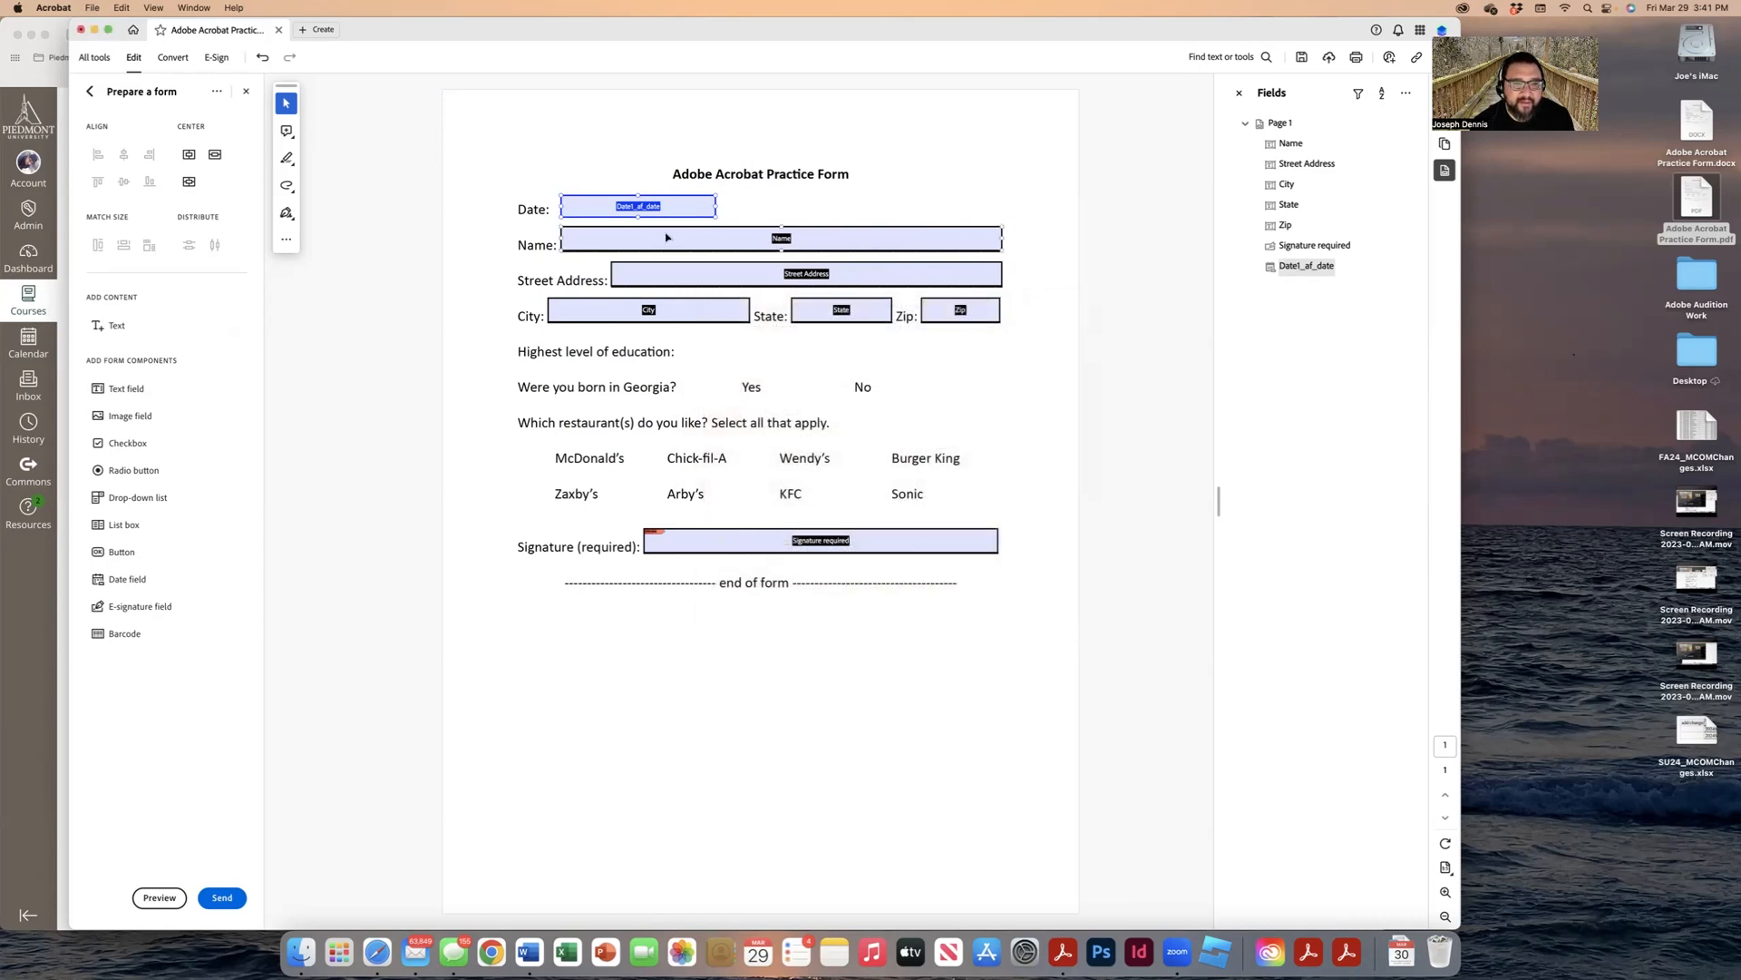
Step: In preview, pick February 9, 2024 from the Date field's calendar, then exit preview
left_click(159, 898)
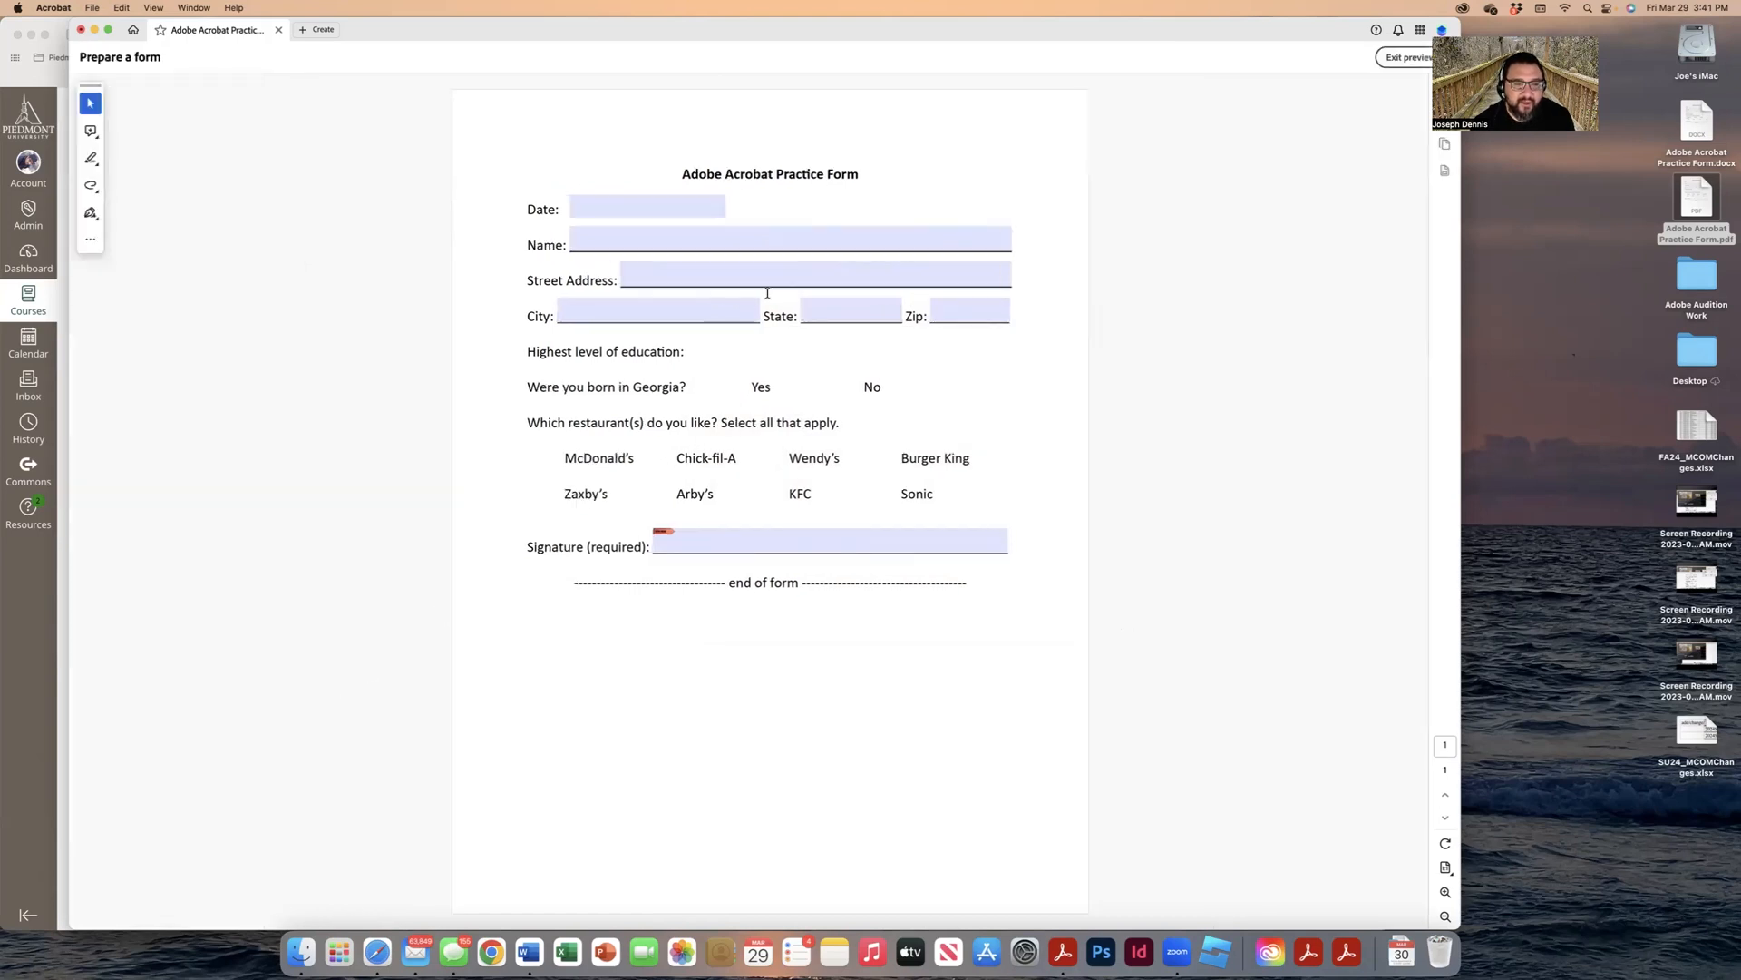
left_click(720, 206)
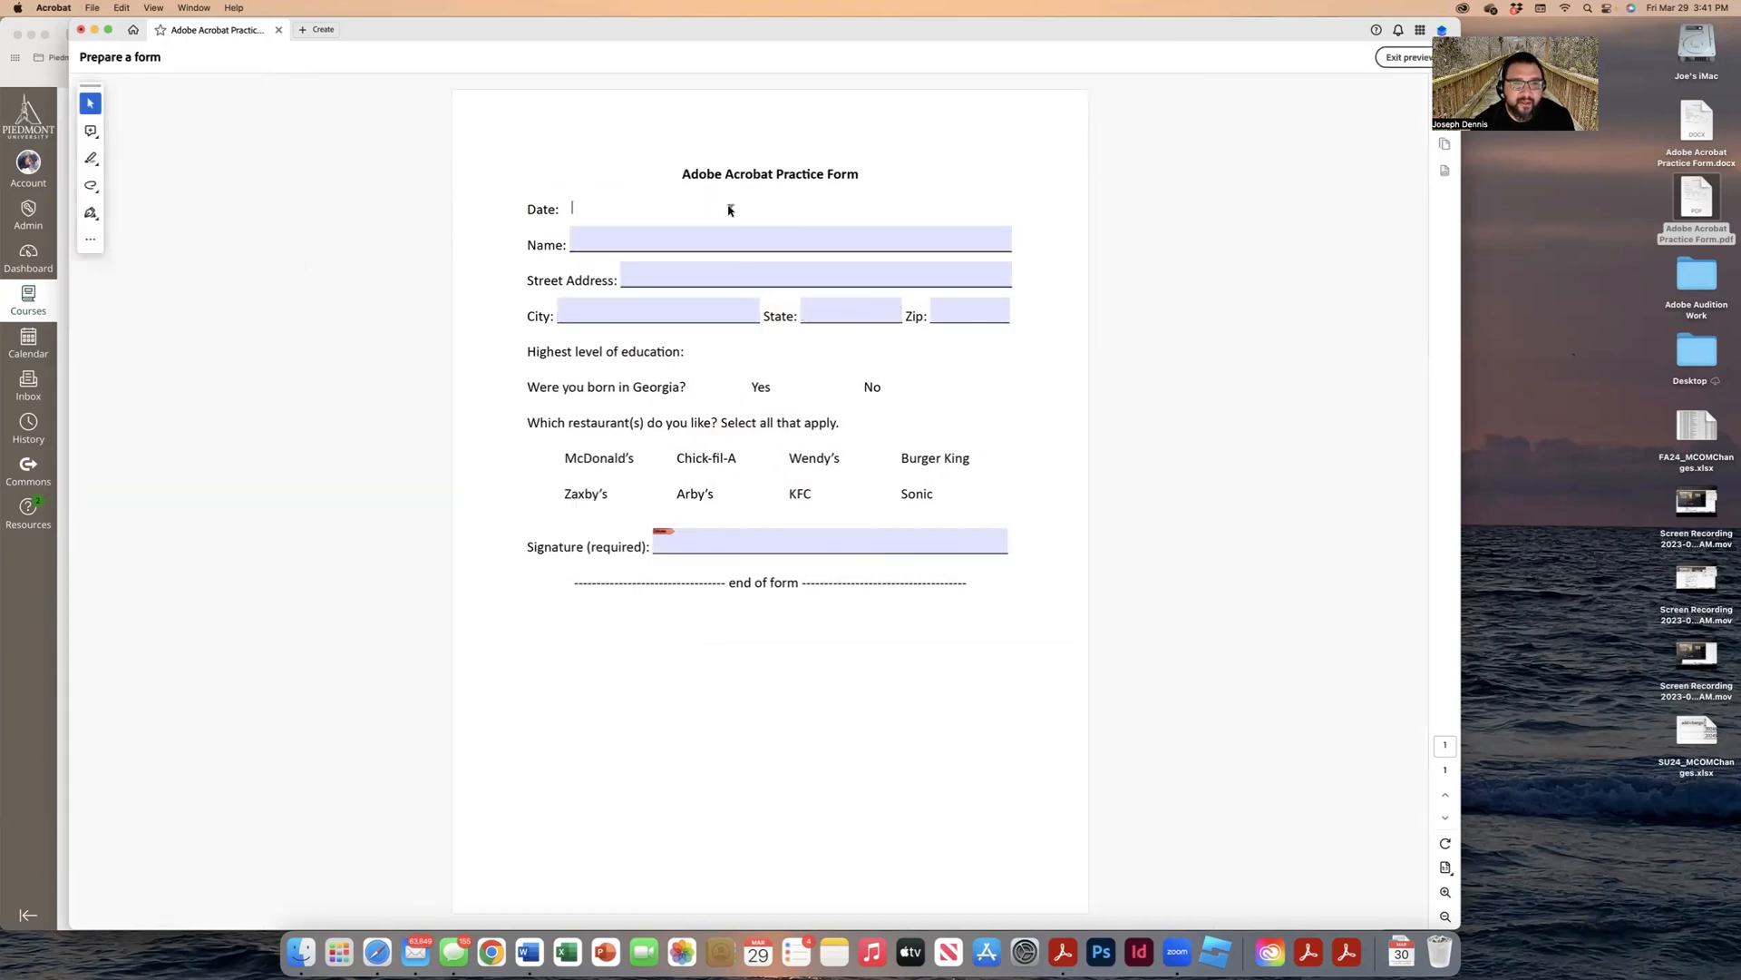
left_click(732, 209)
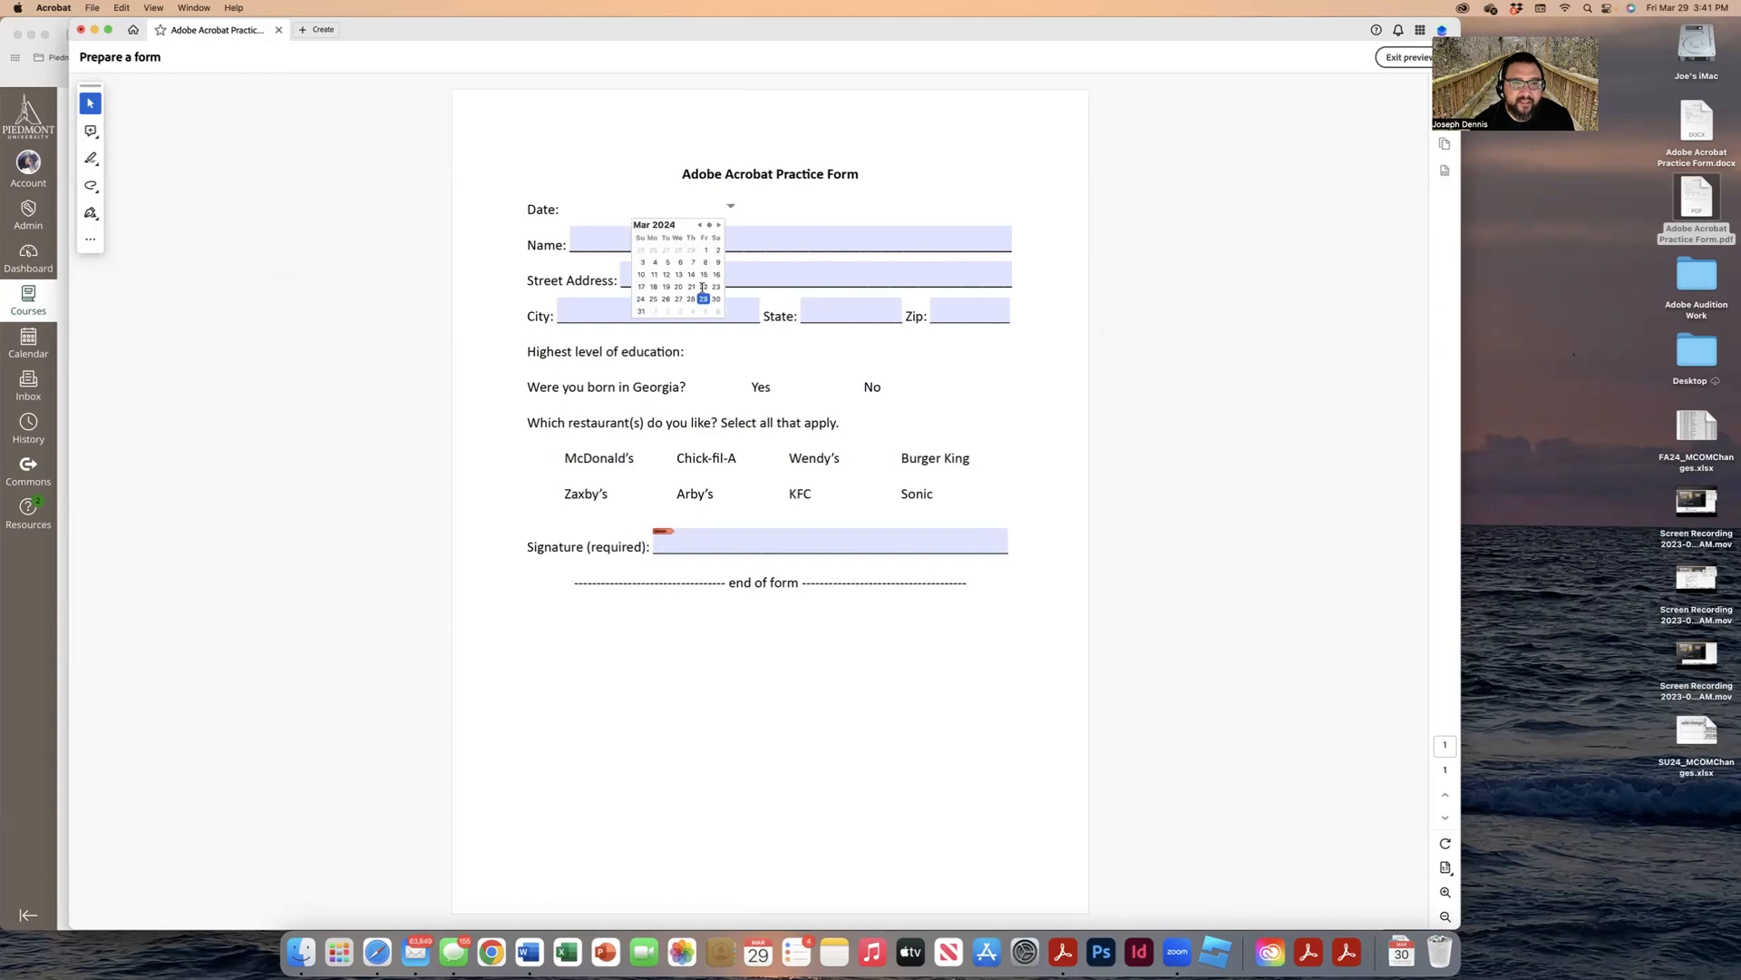
left_click(703, 299)
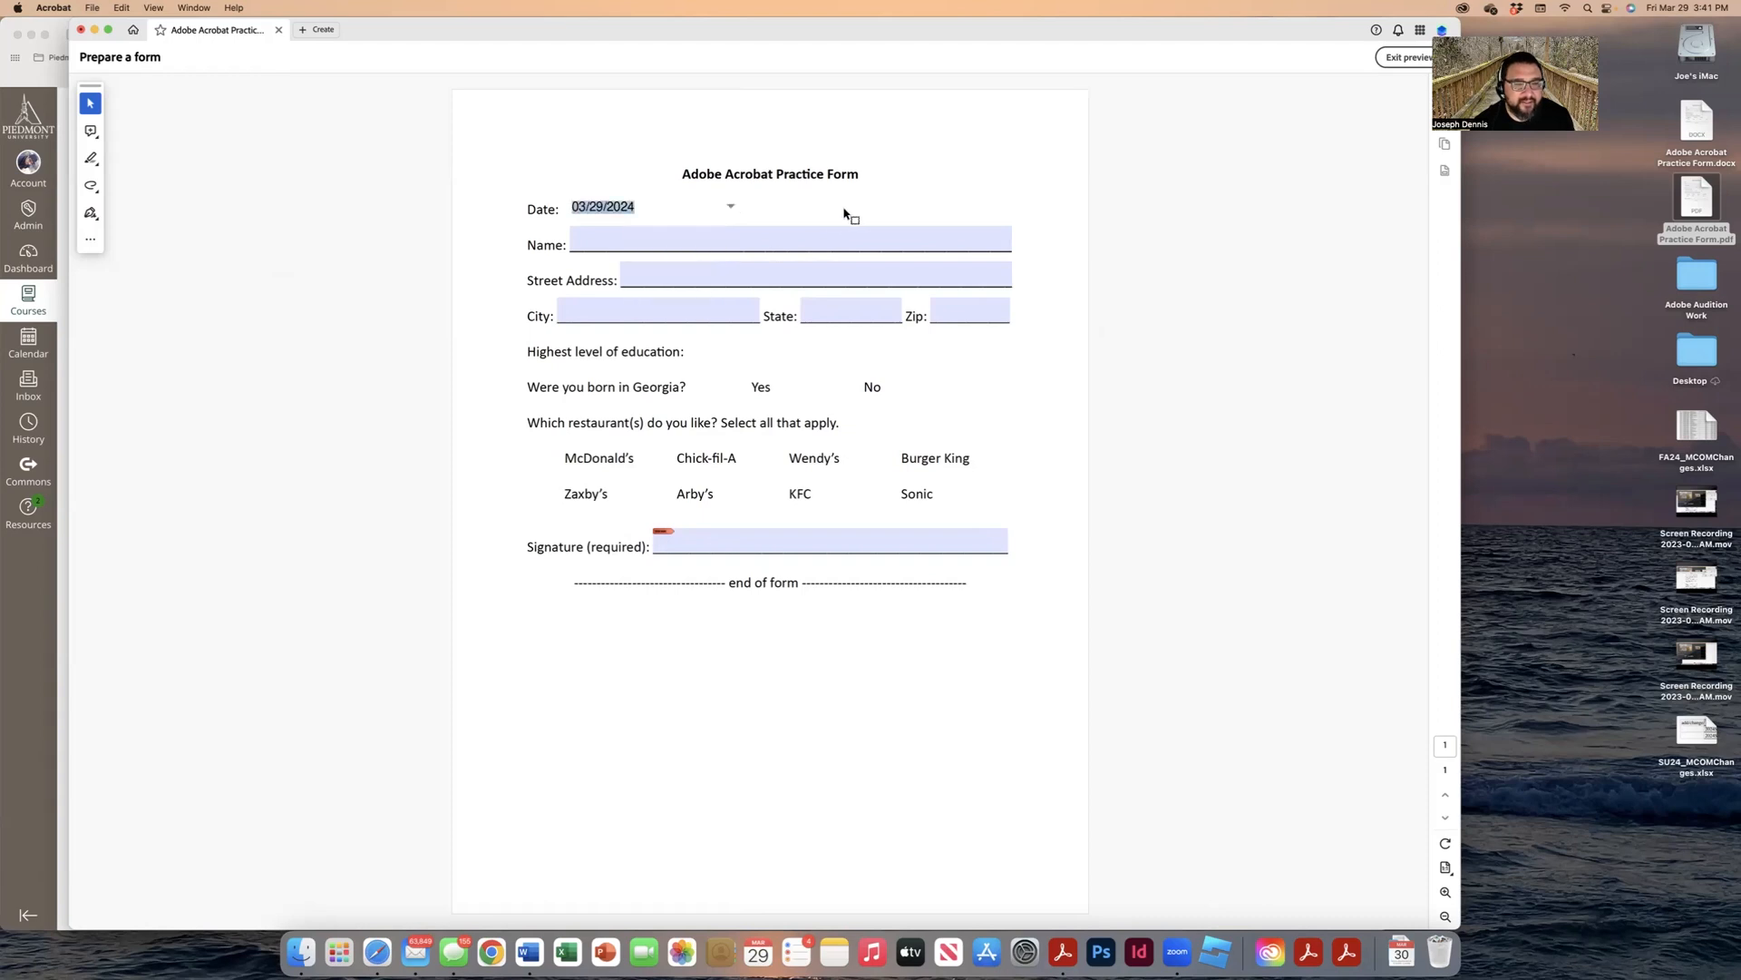
left_click(732, 207)
left_click(699, 224)
left_click(703, 263)
left_click(1402, 57)
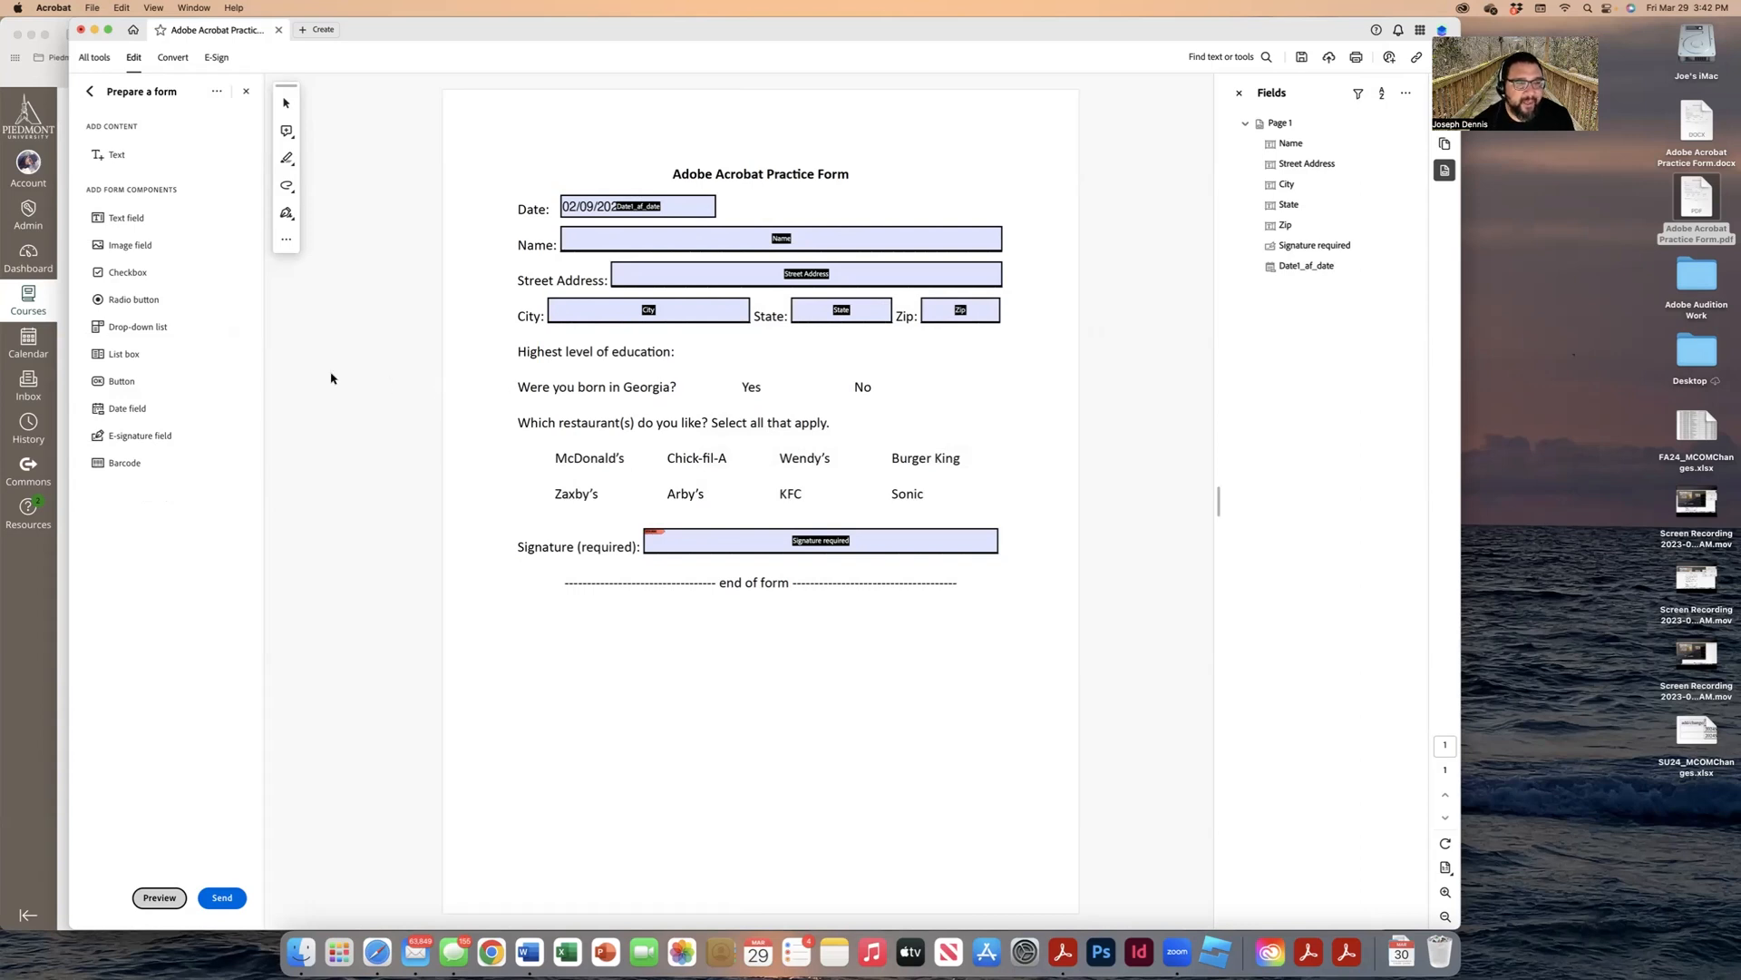
Step: Place a Dropdown5 list field beside 'Highest level of education:' and return to the Select tool
left_click(134, 329)
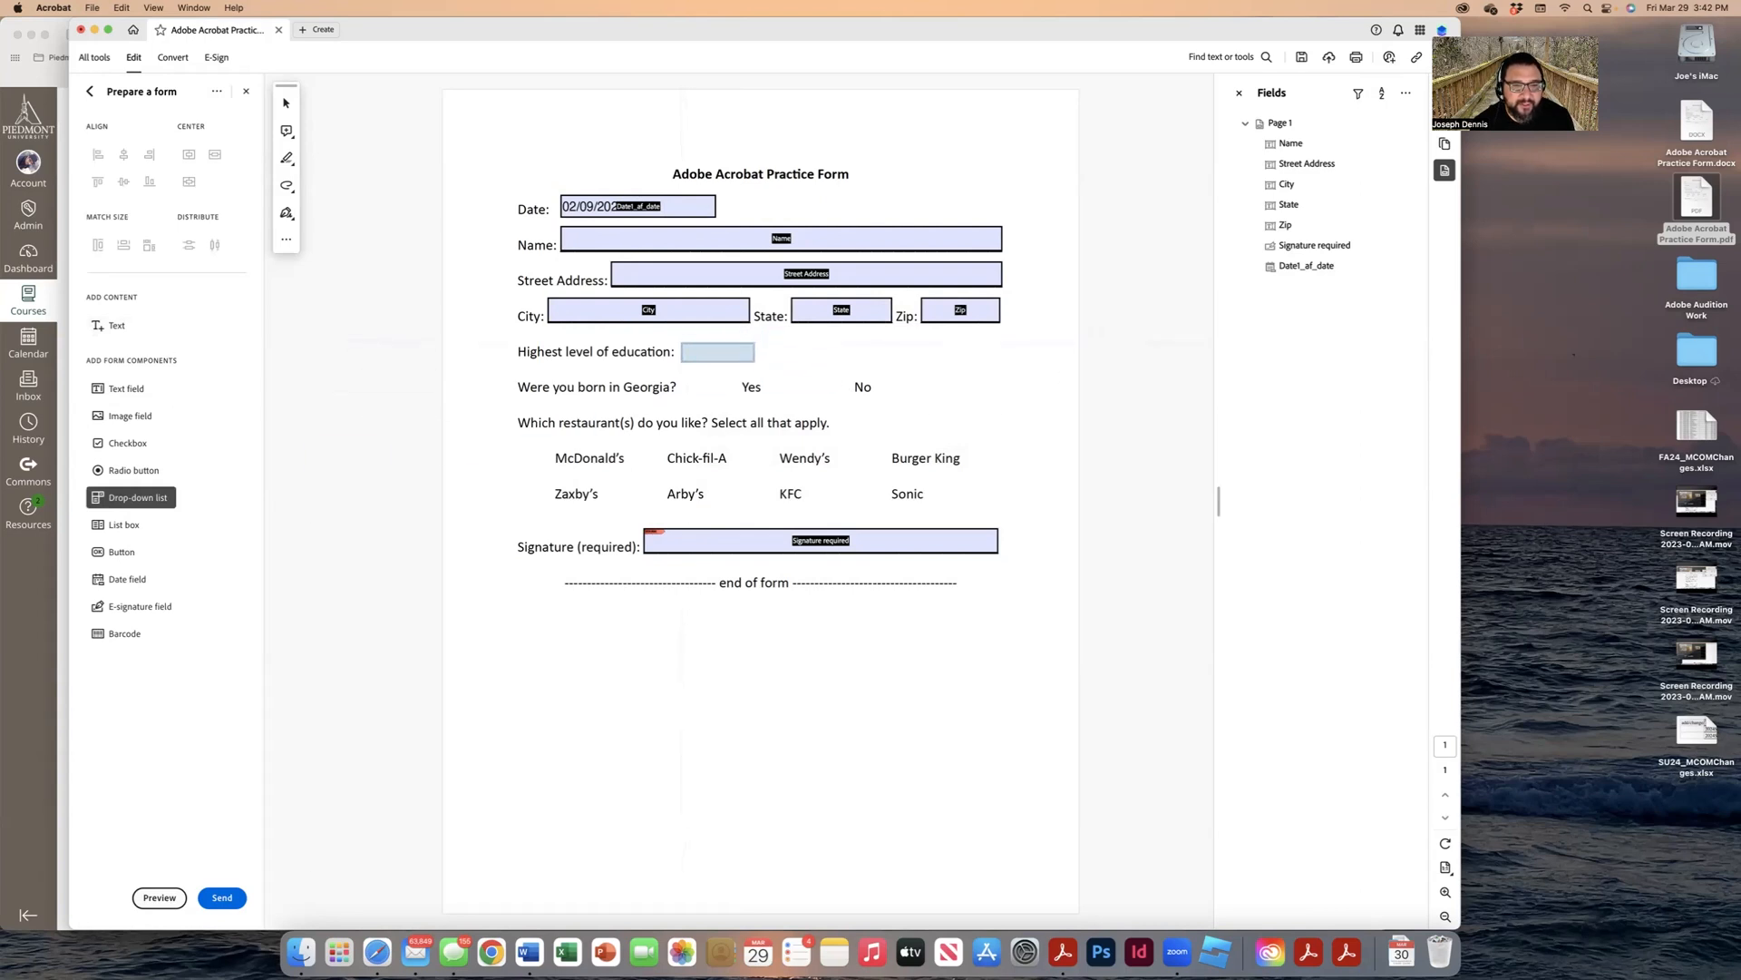
left_click(718, 352)
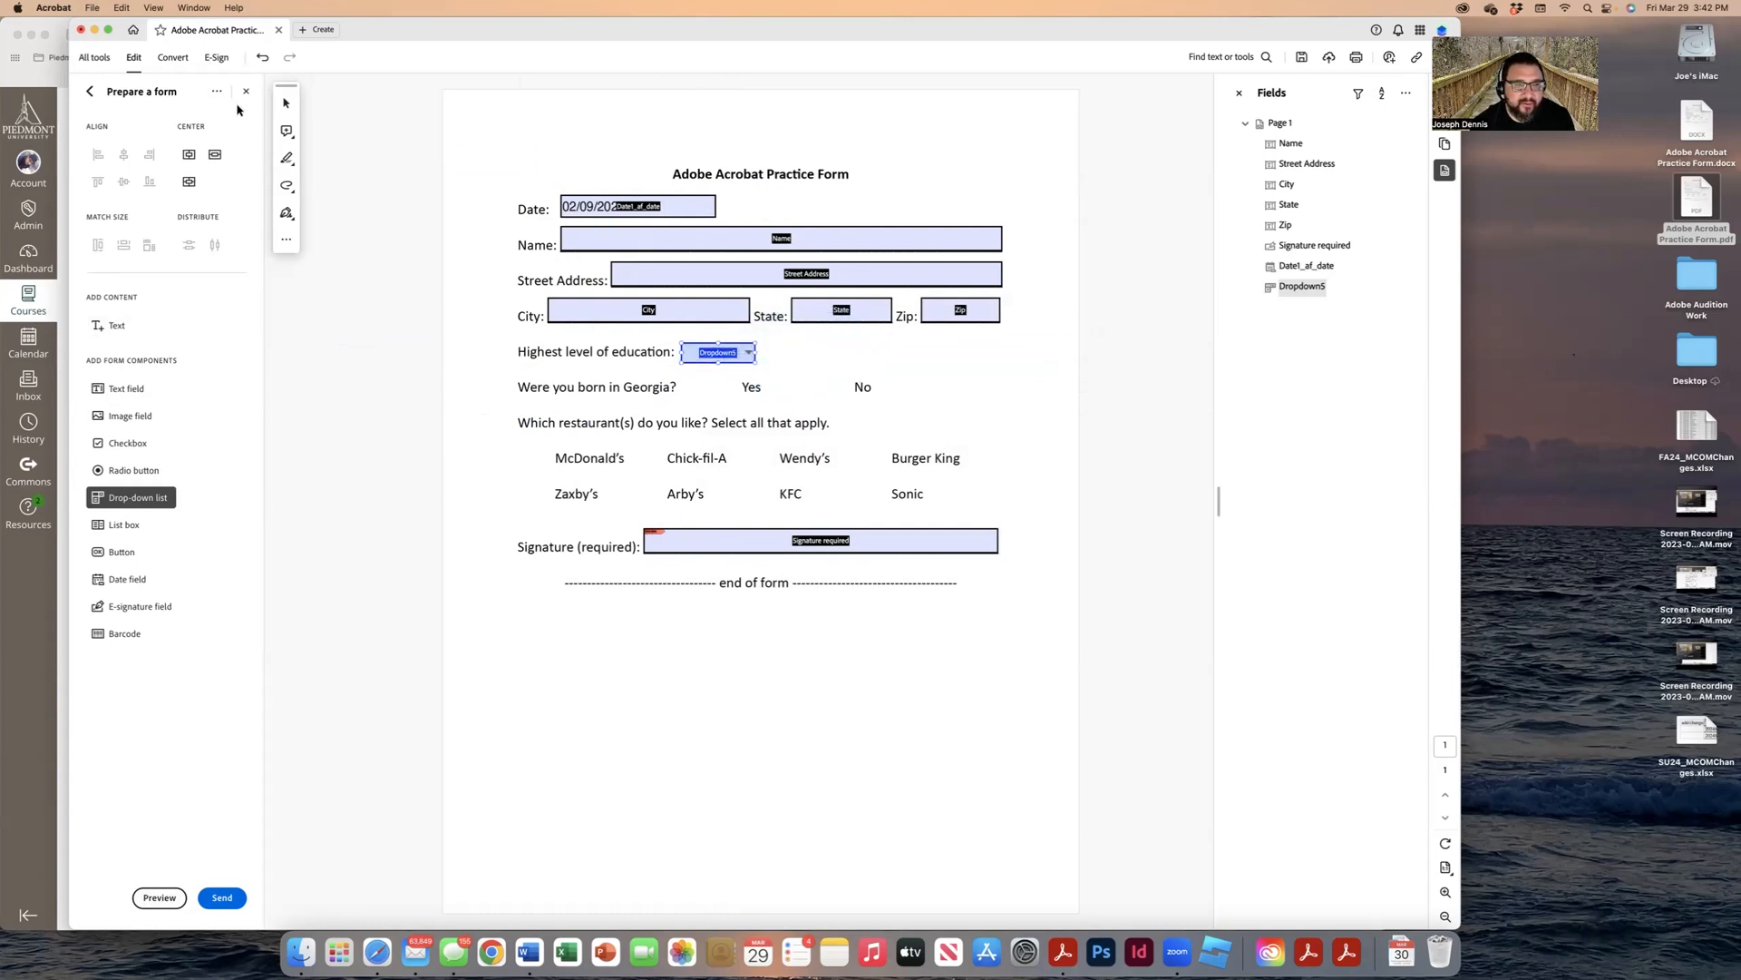
left_click(287, 102)
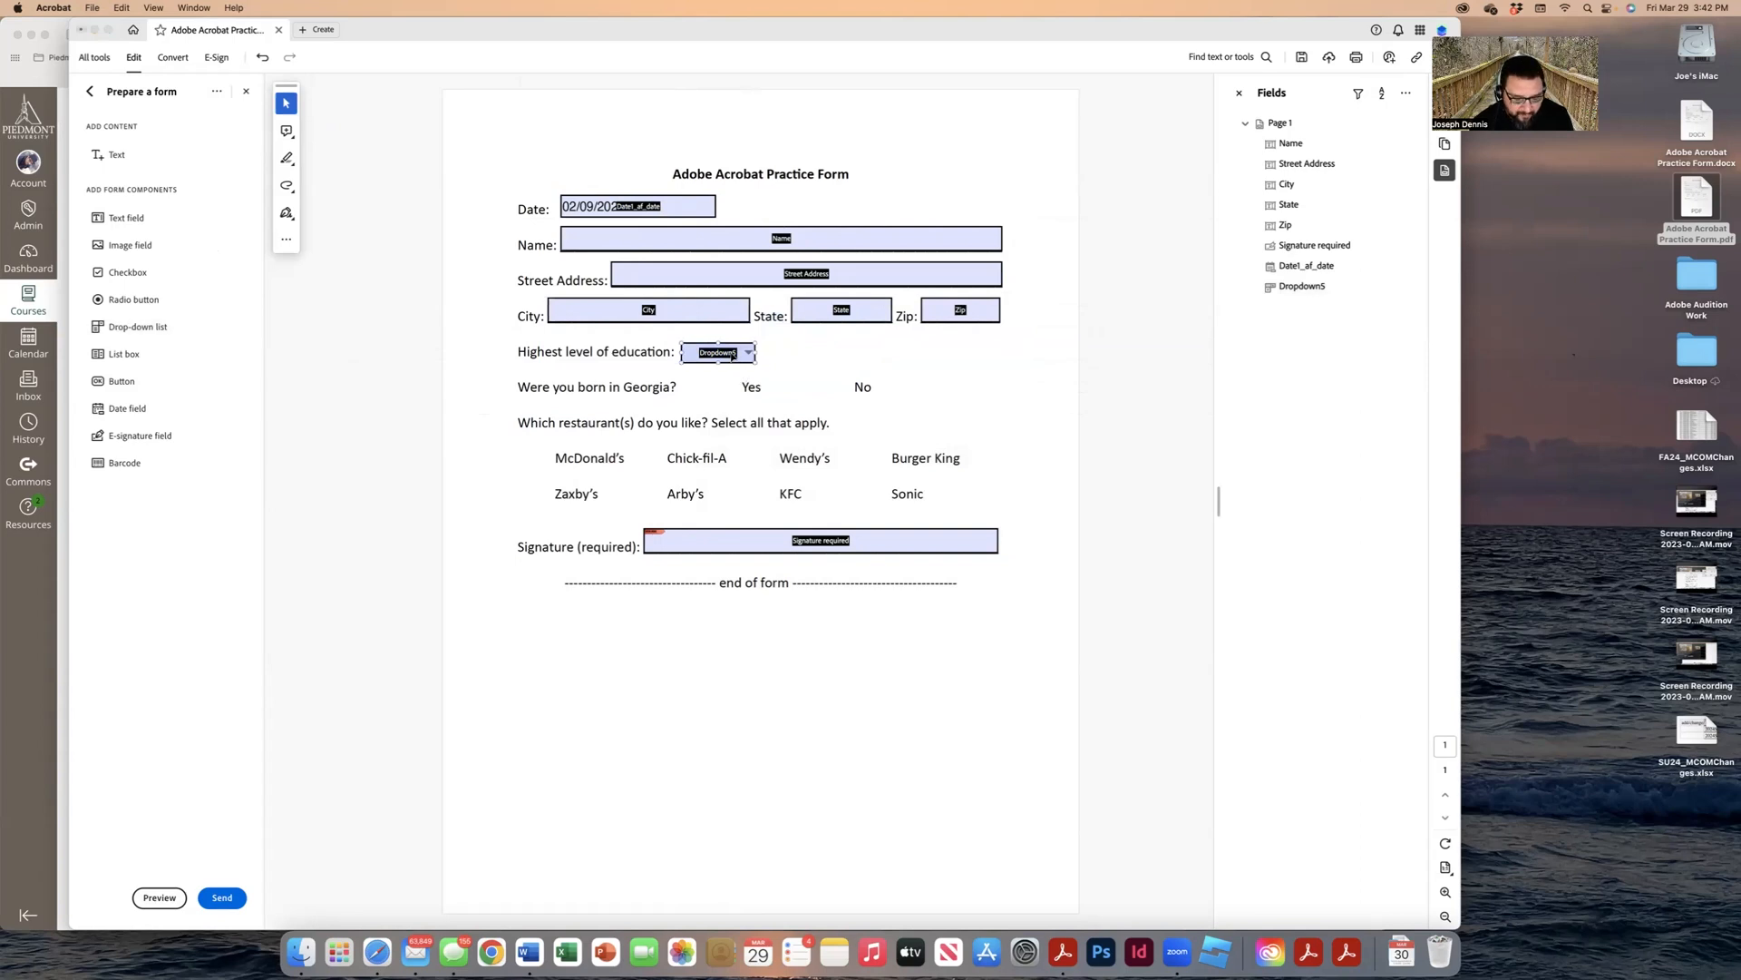
right_click(733, 356)
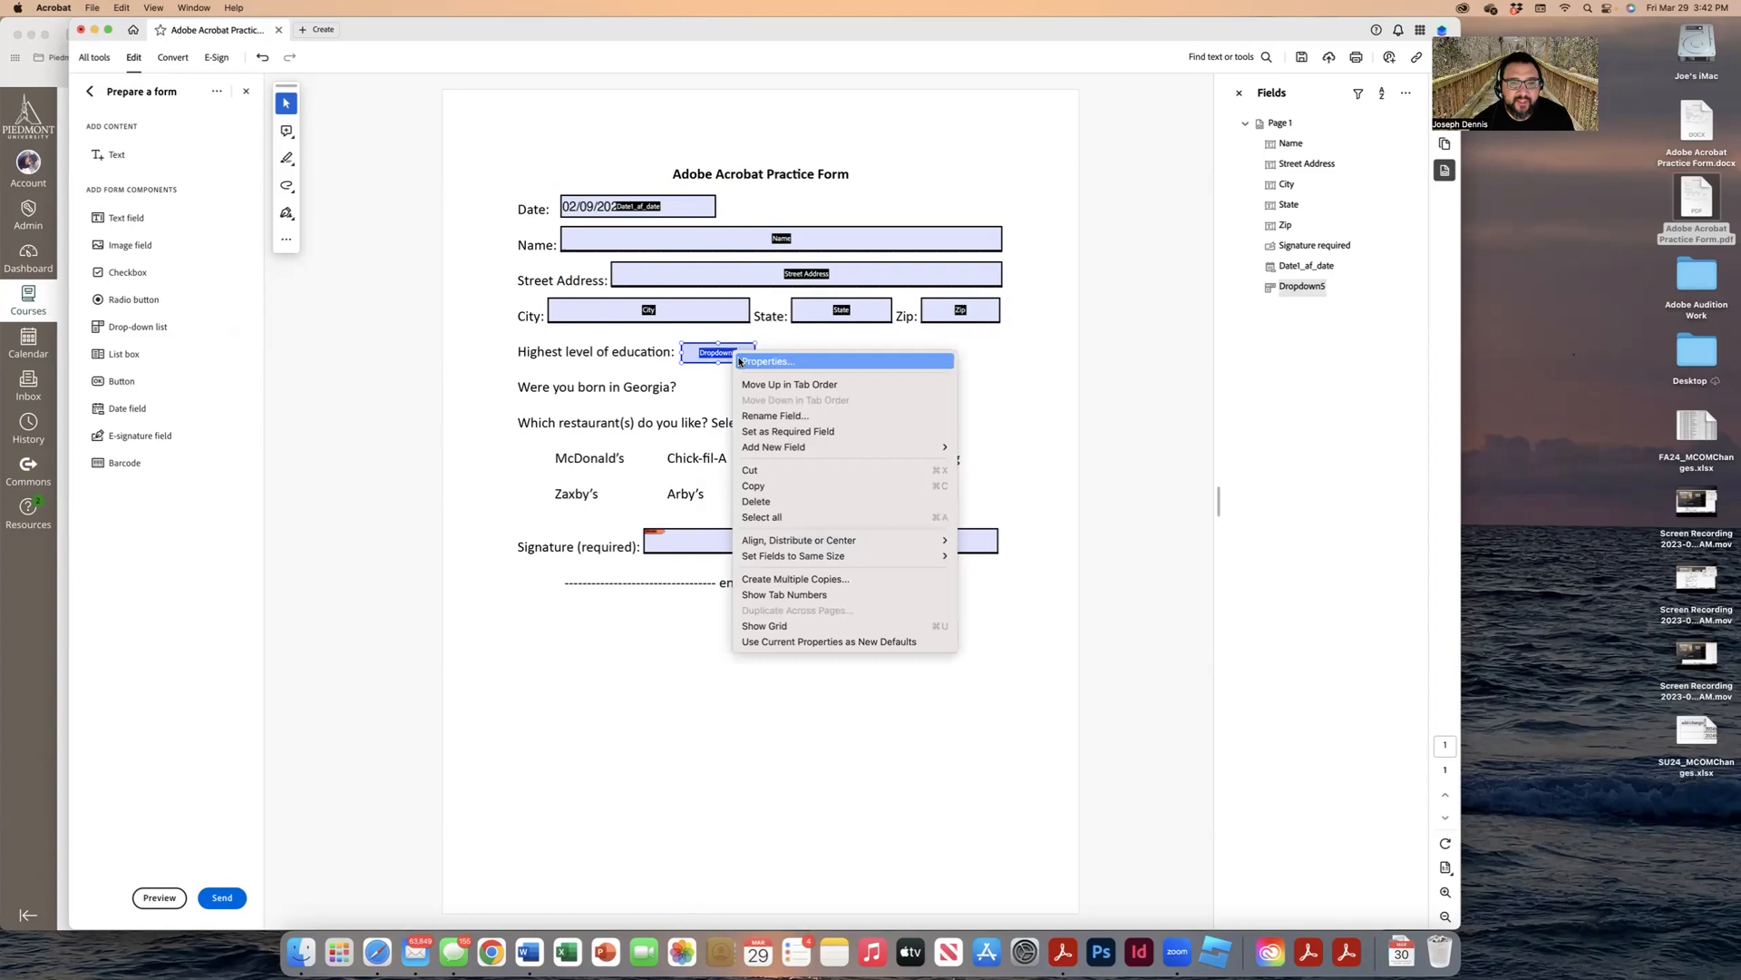
Step: Add High School, Some College and College Graduate as Dropdown5 options
left_click(762, 361)
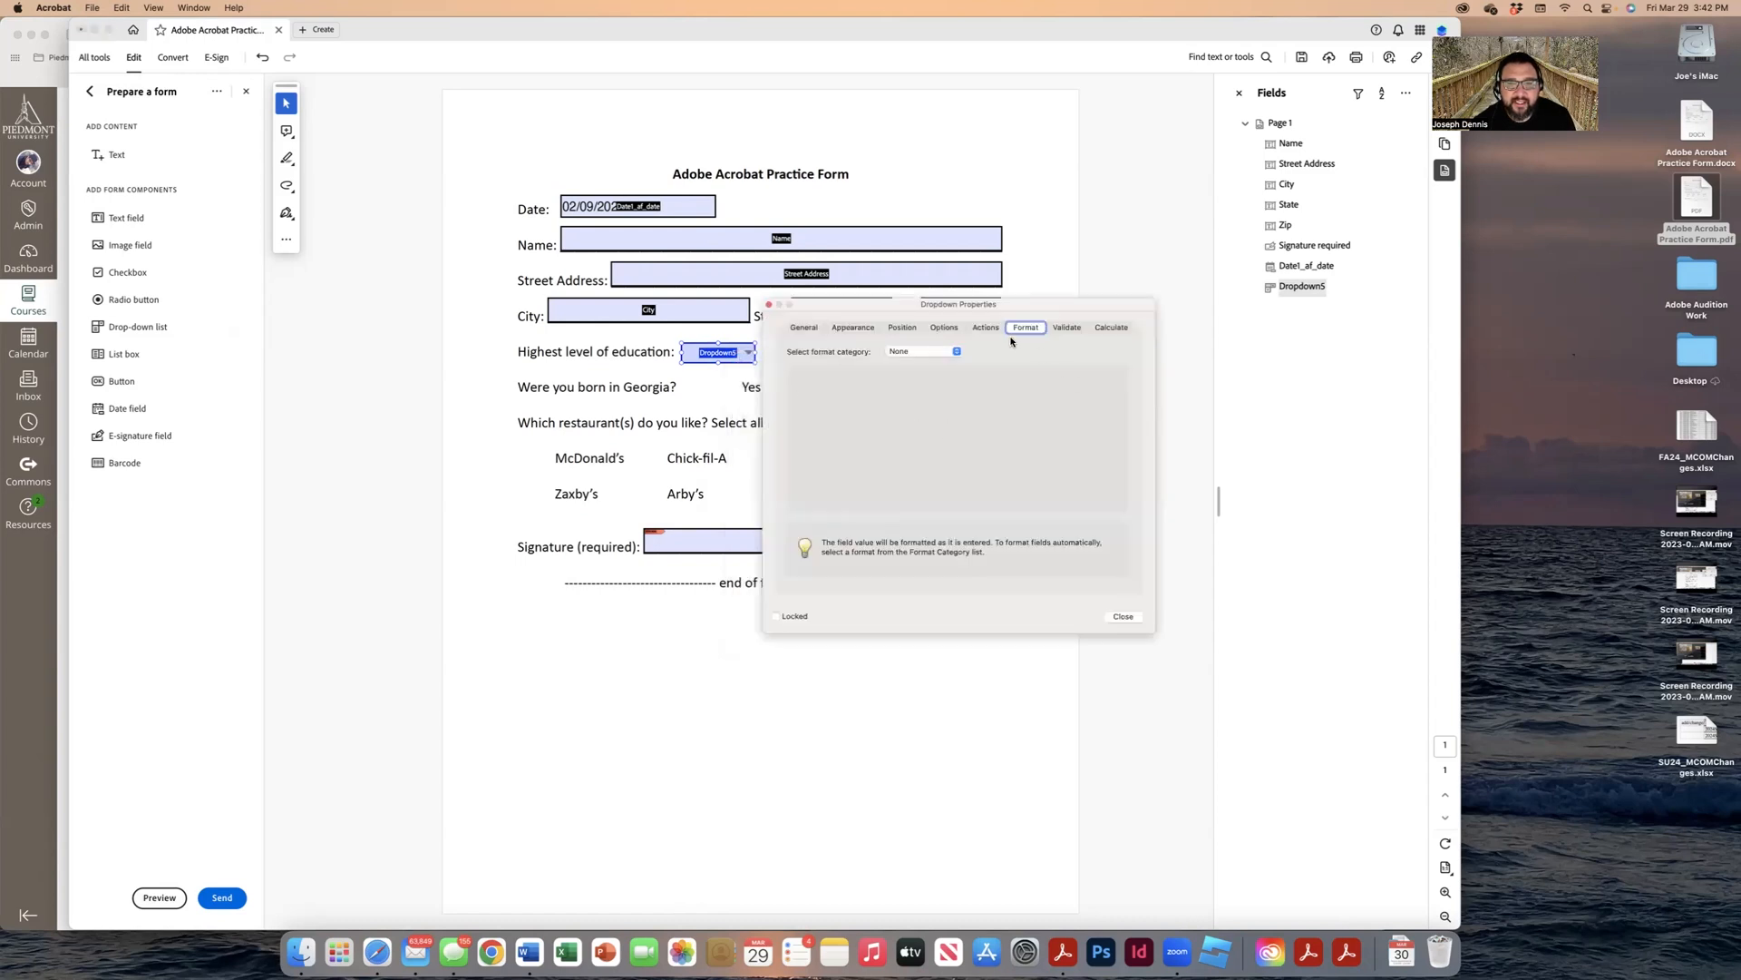
left_click(946, 328)
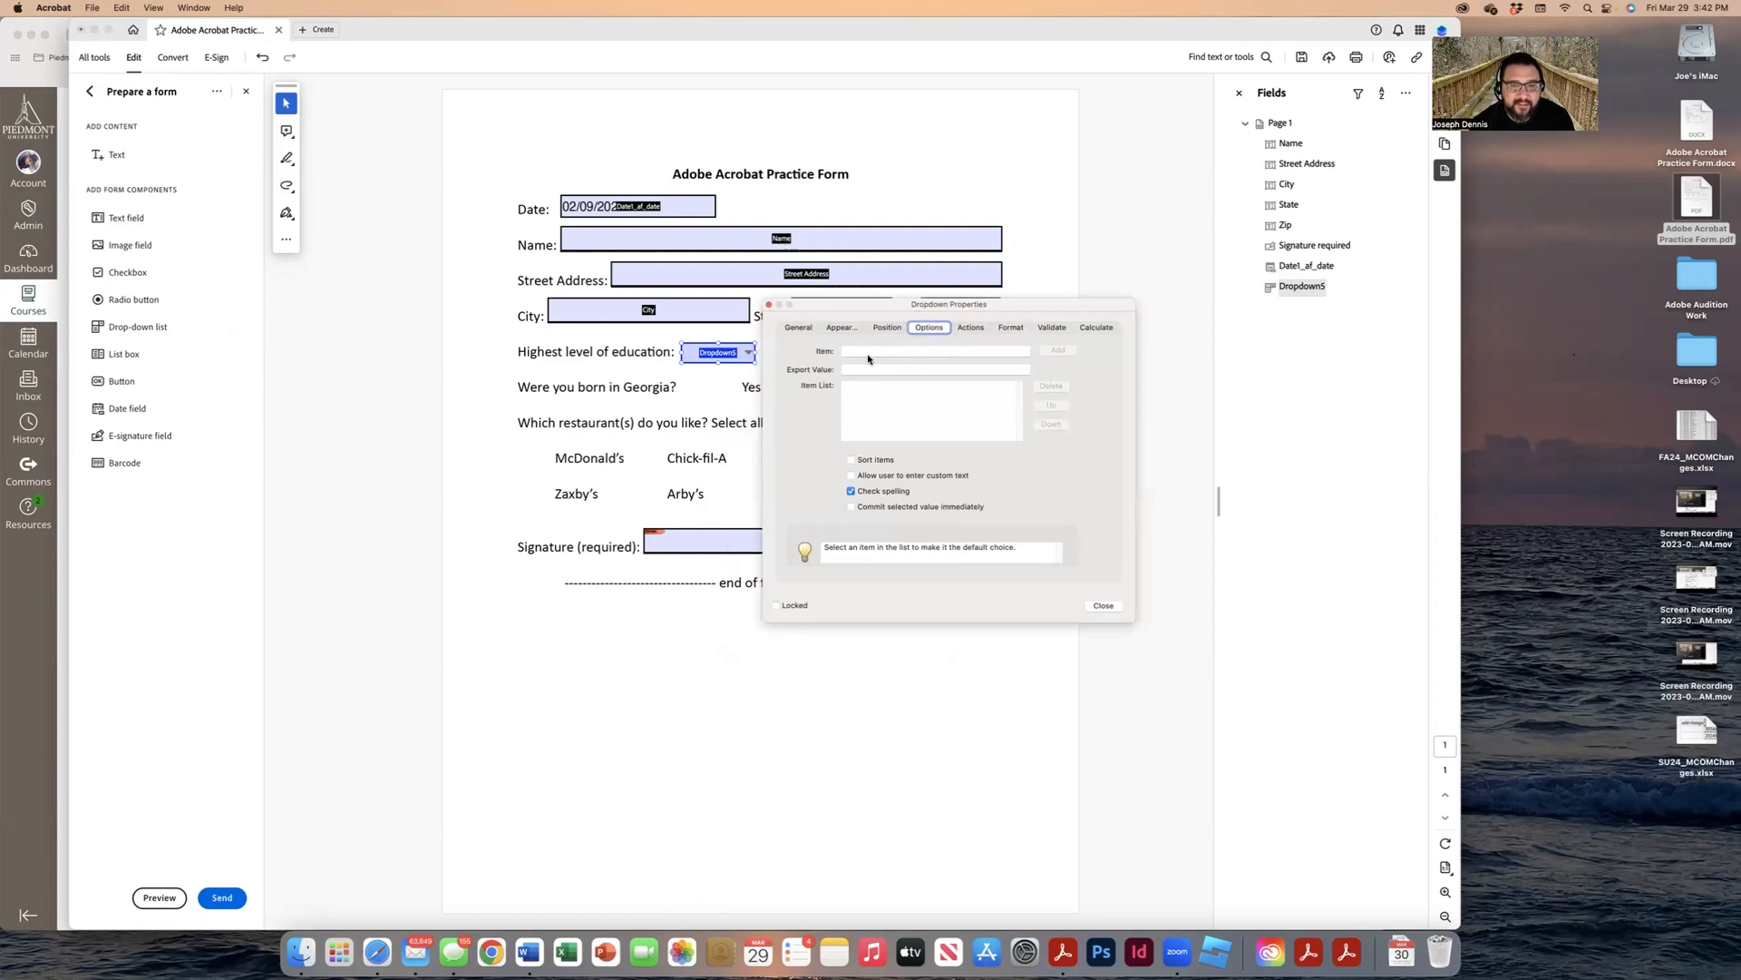
left_click(872, 351)
type("High School")
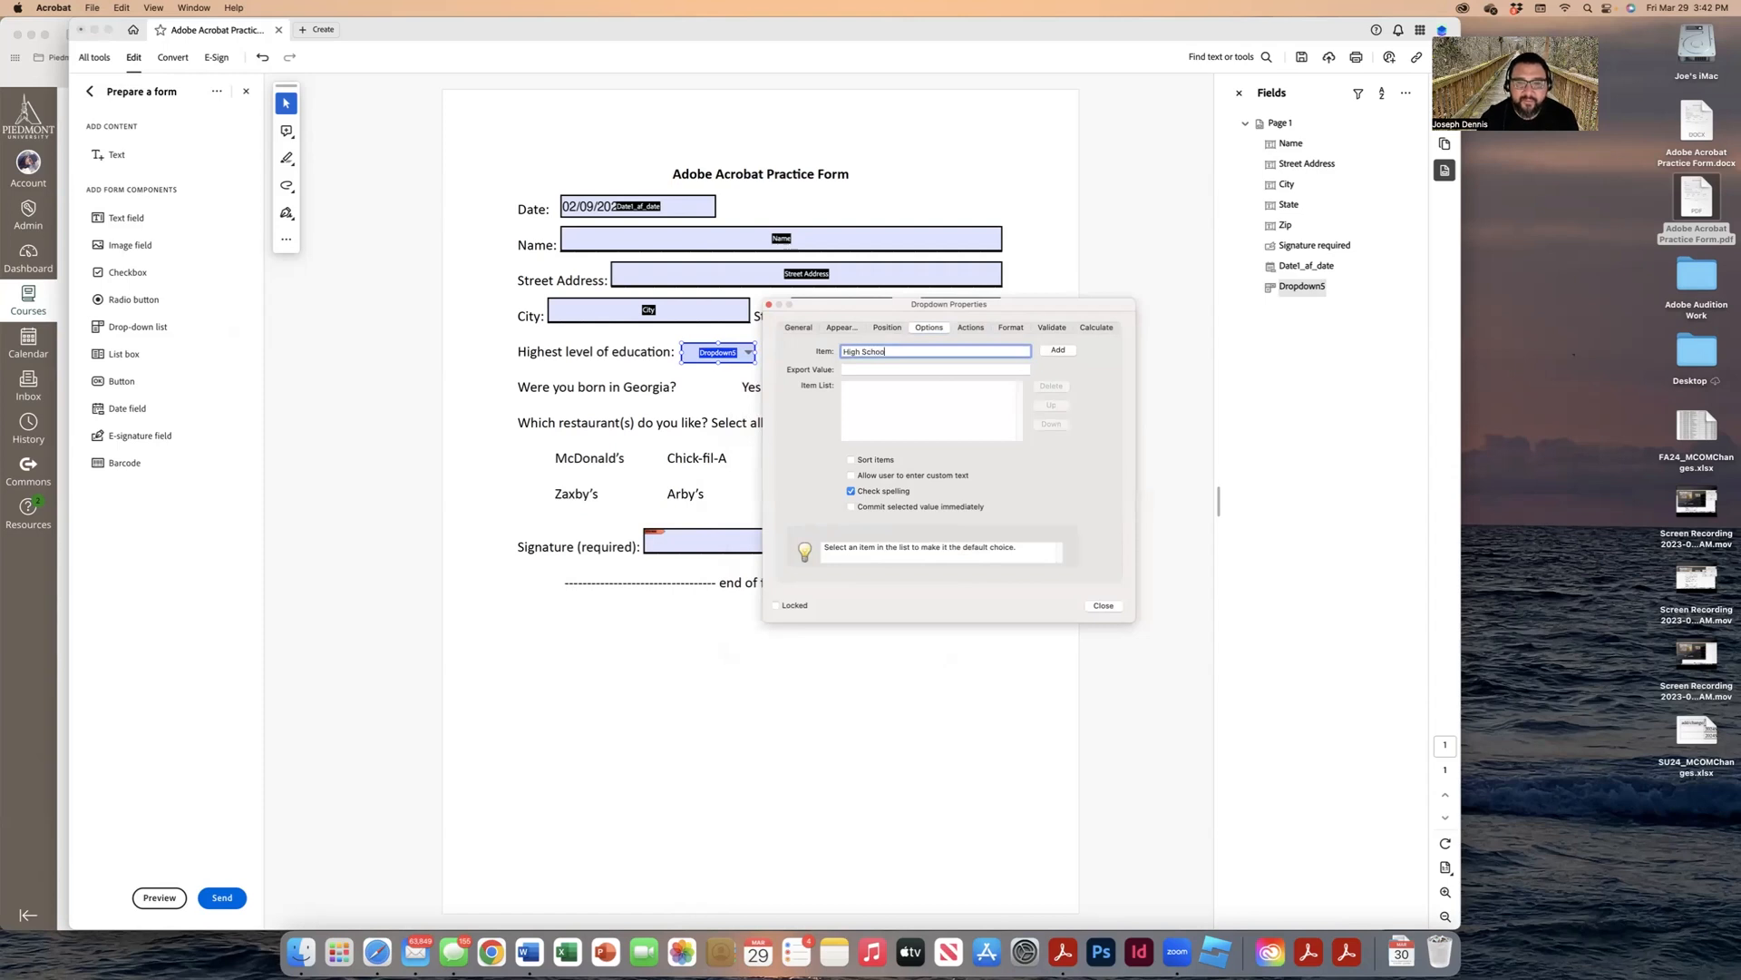
left_click(1061, 350)
type("Some College")
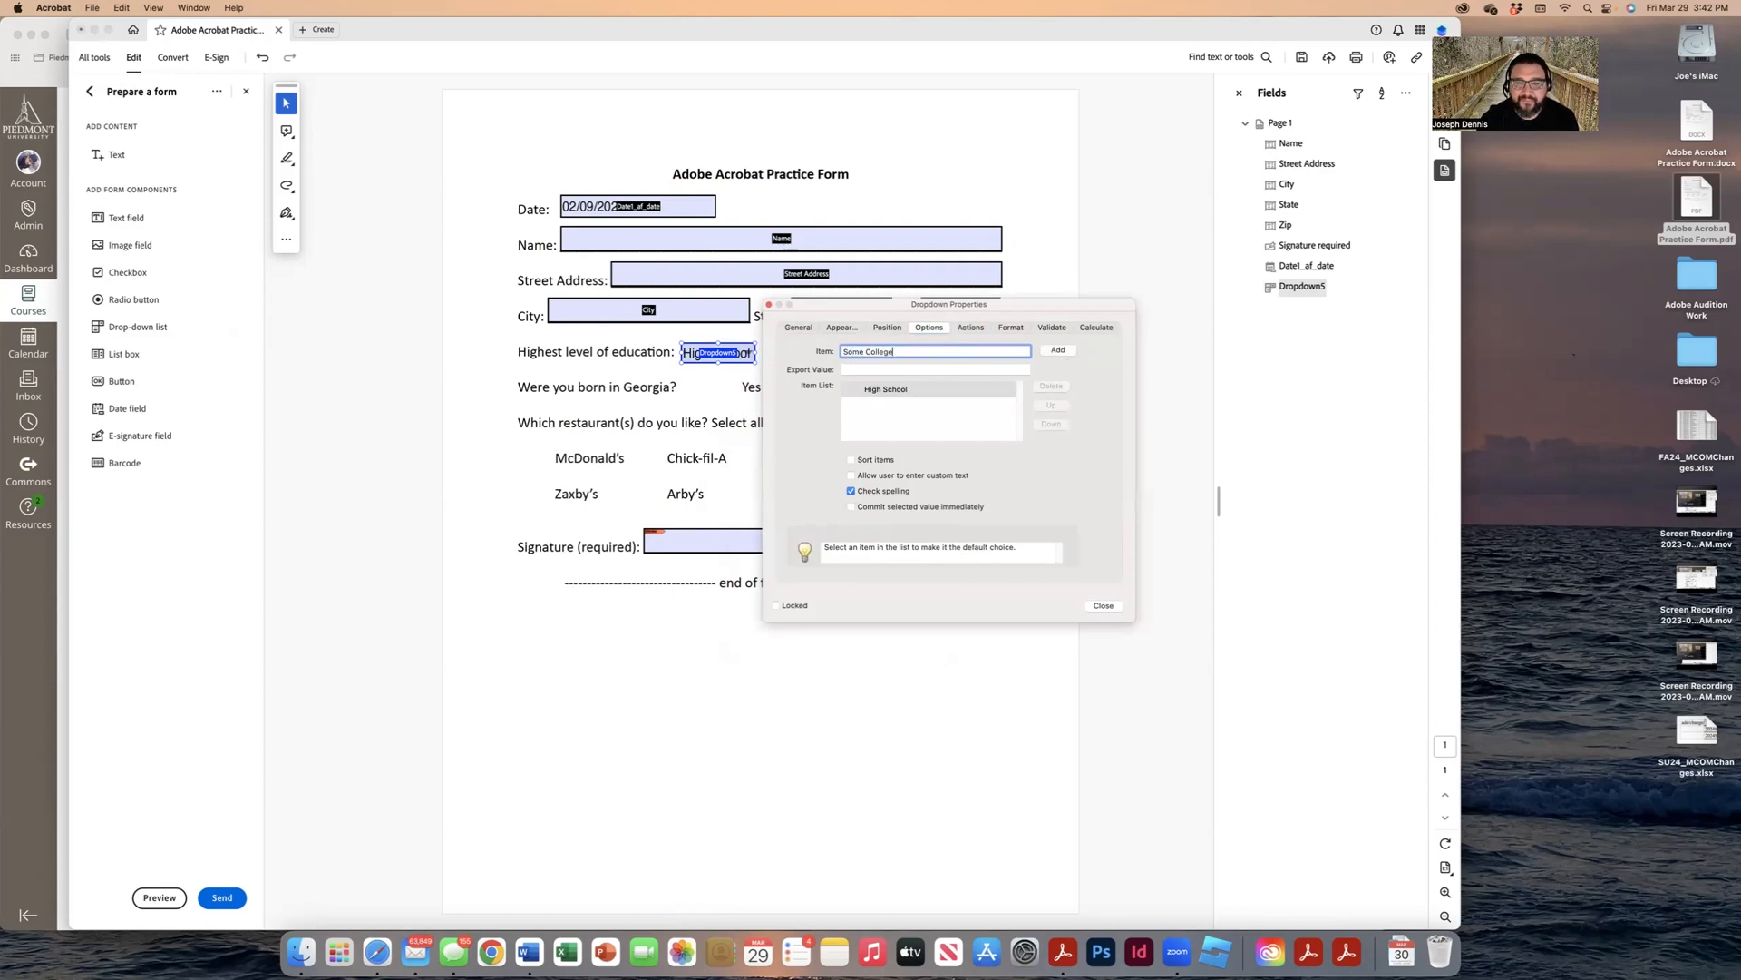
left_click(1060, 351)
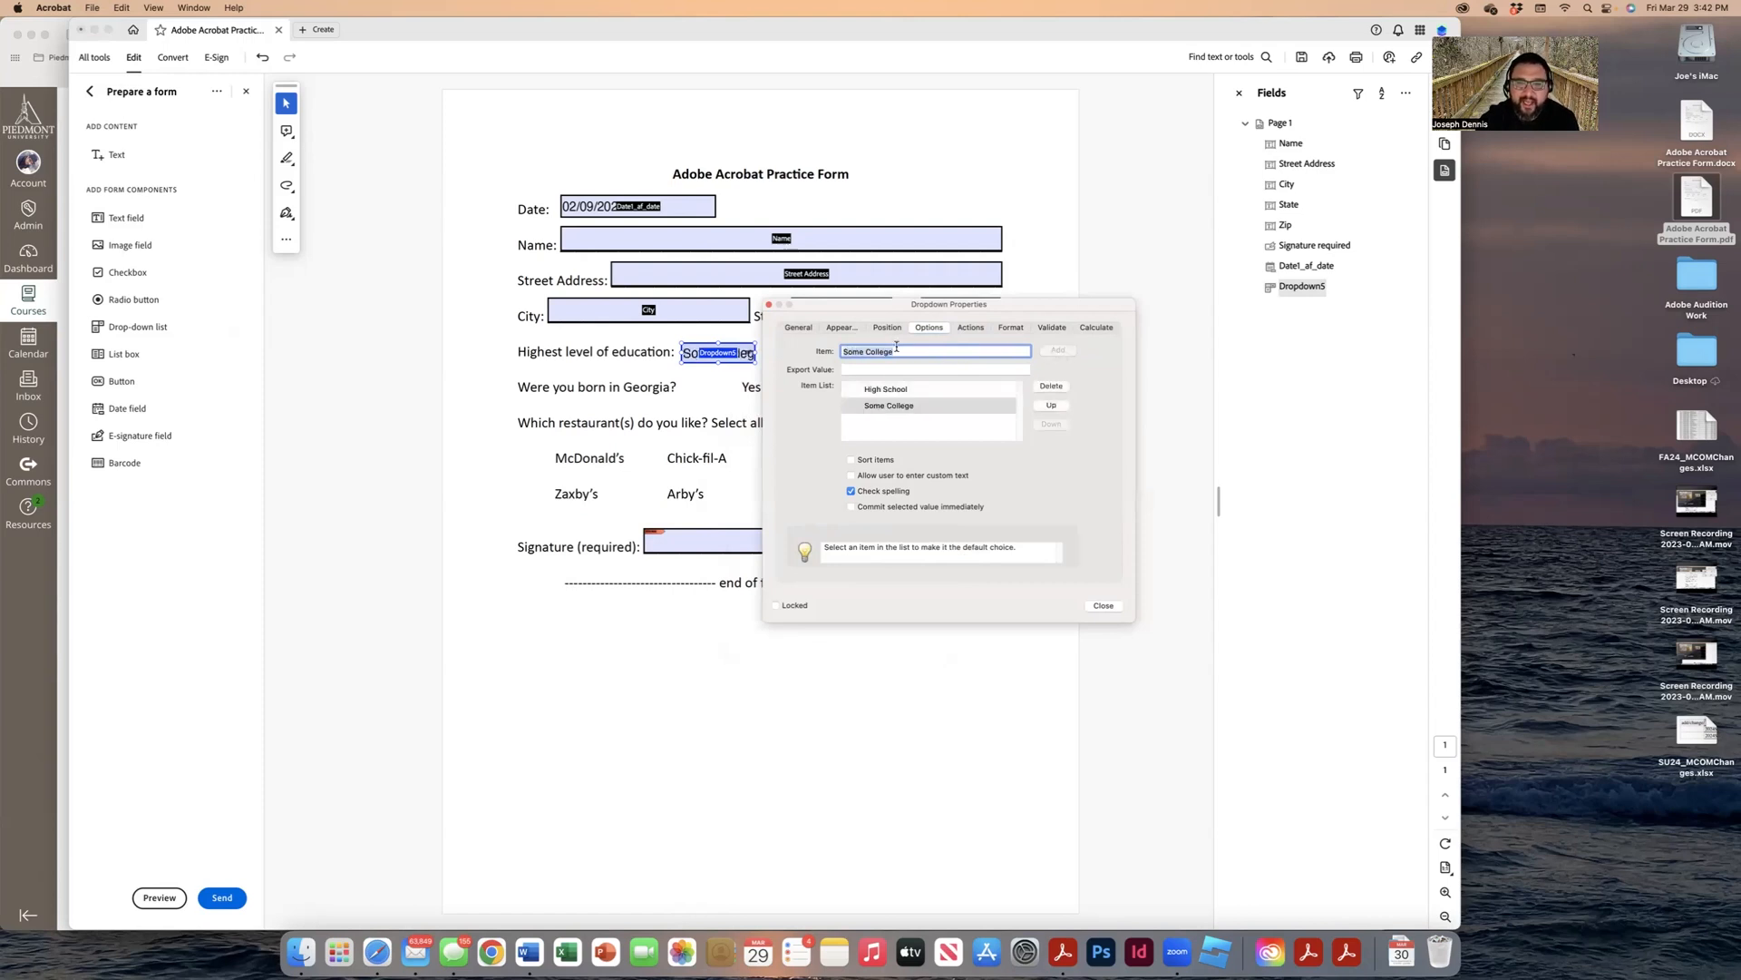
type("duate")
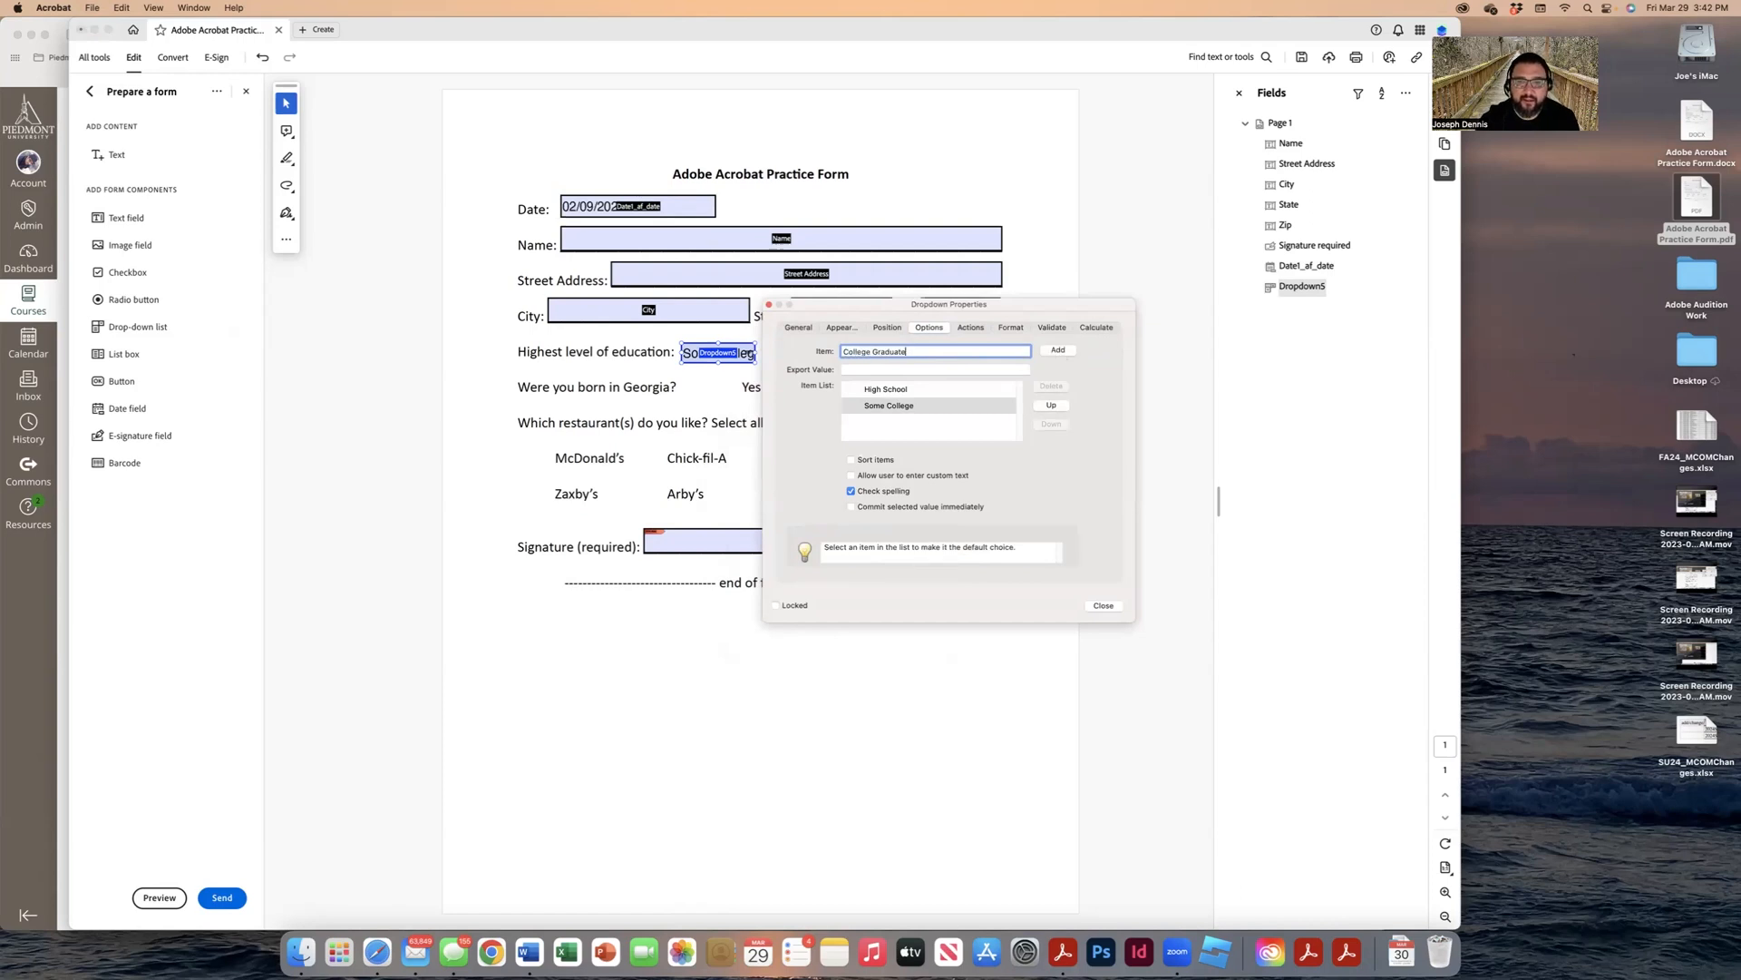
left_click(1057, 351)
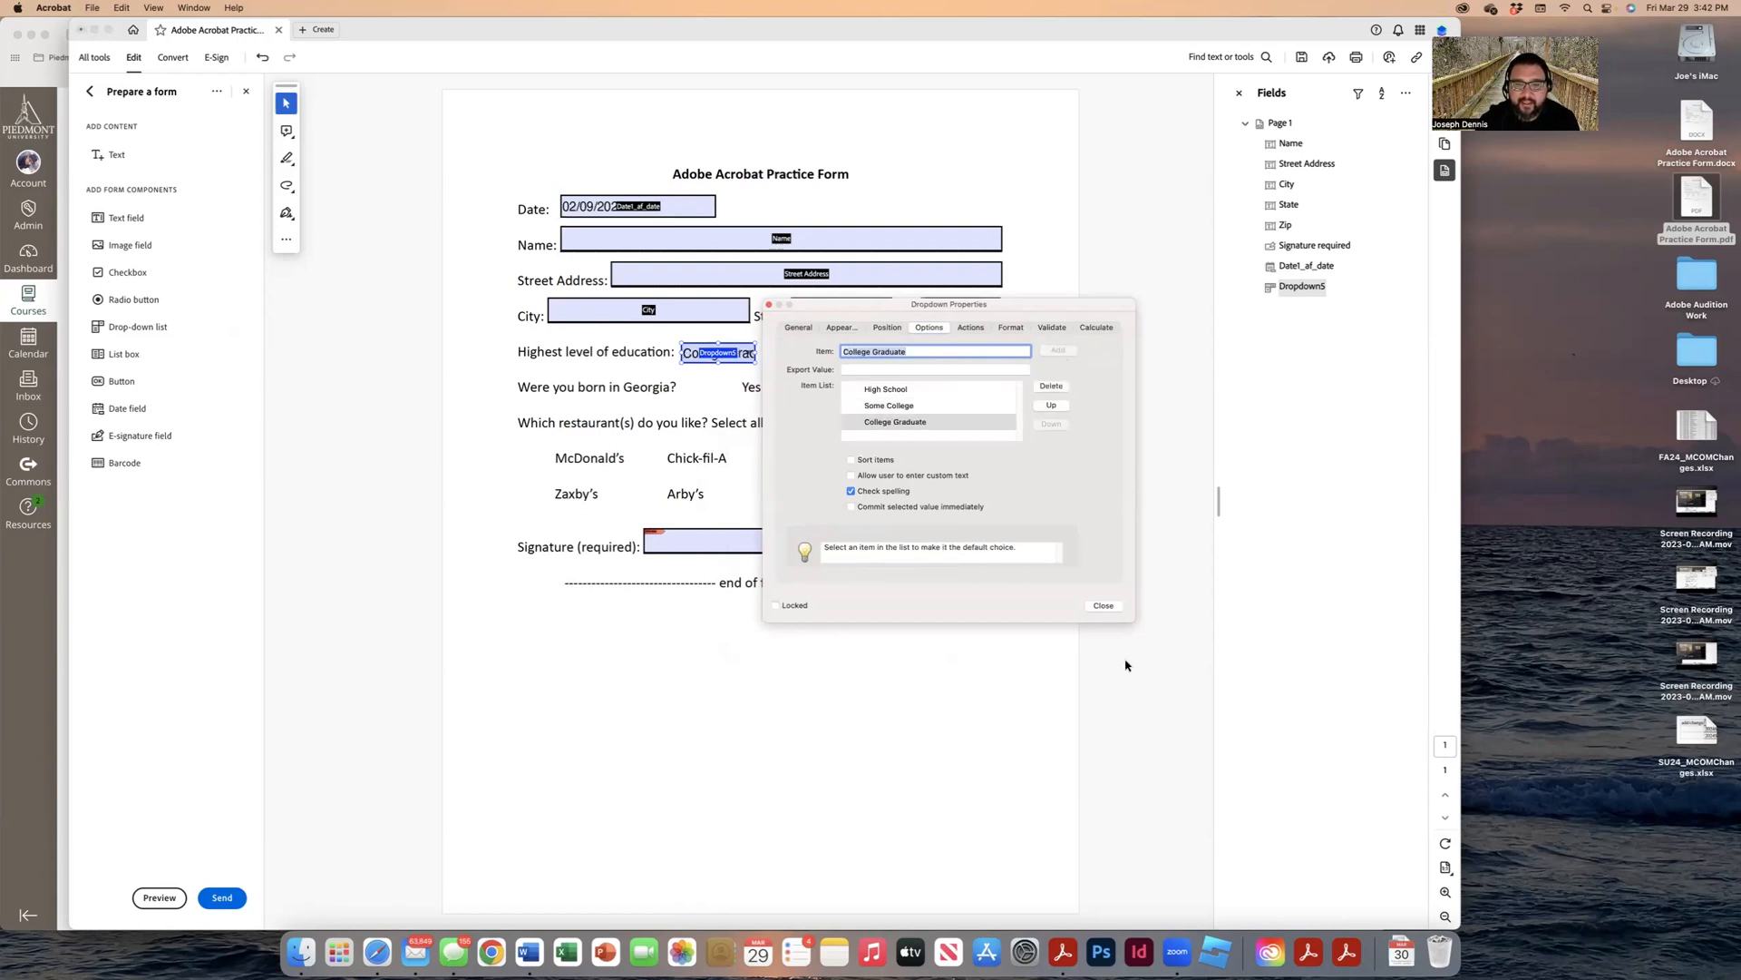
left_click(1105, 606)
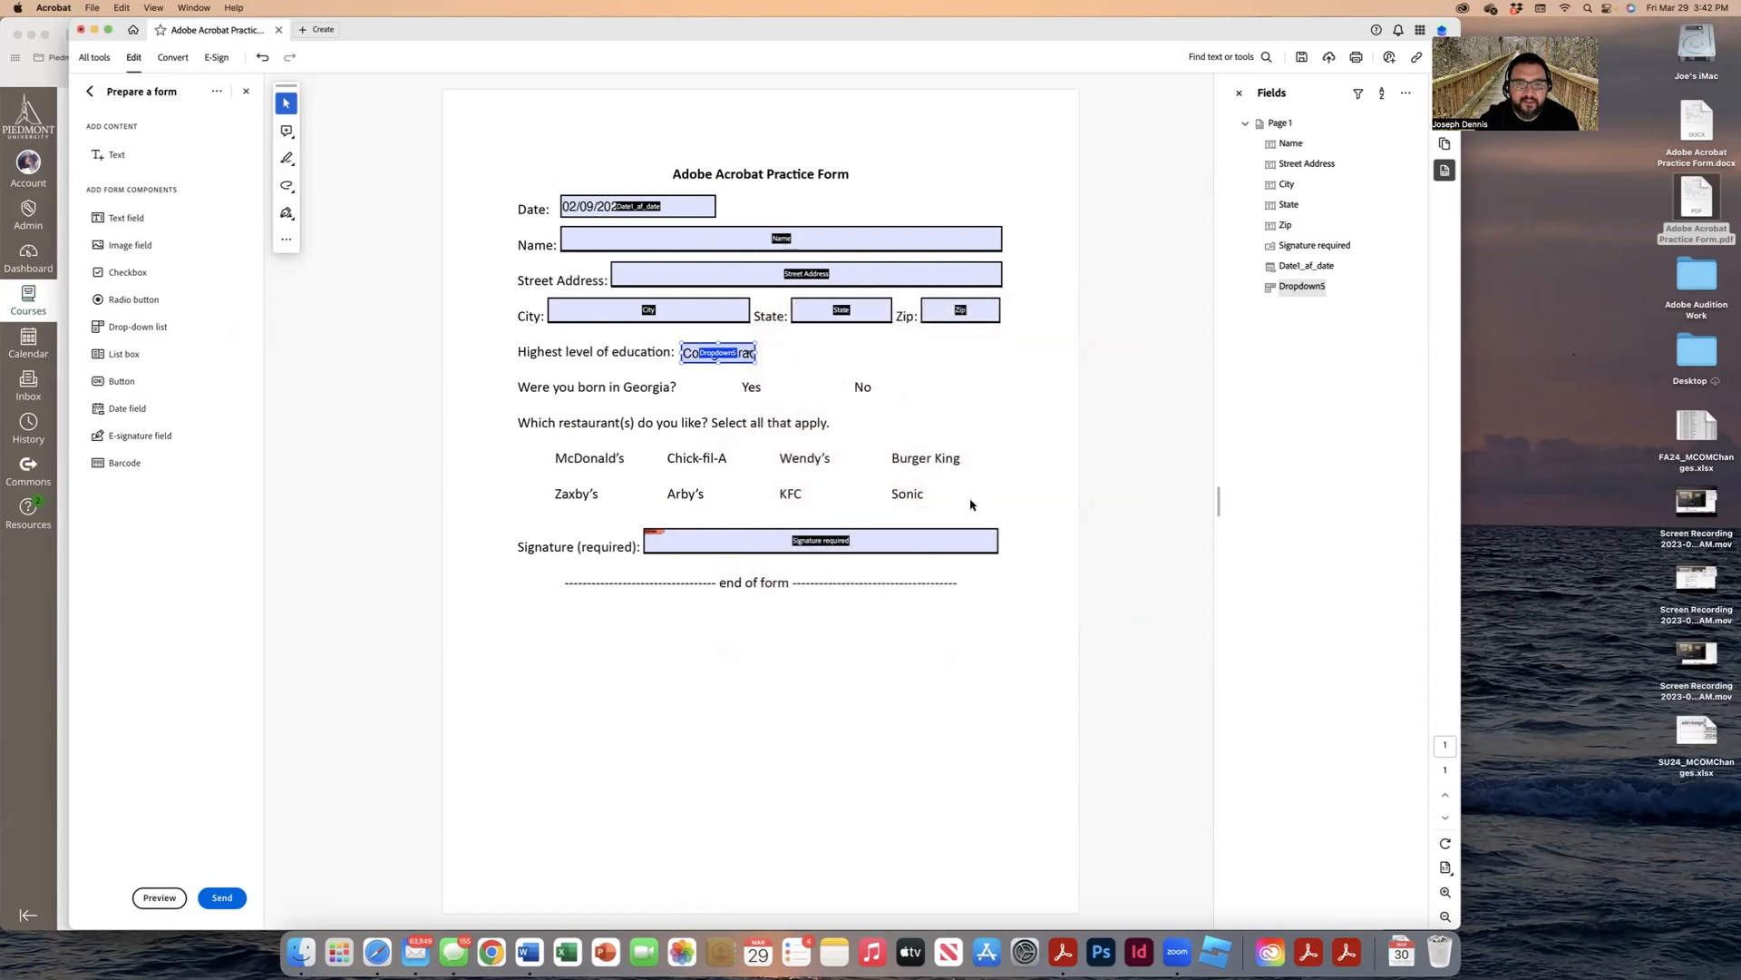
Step: Drag Dropdown5's right edge wider so 'College Graduate' fits
left_click(760, 357)
left_click(759, 354)
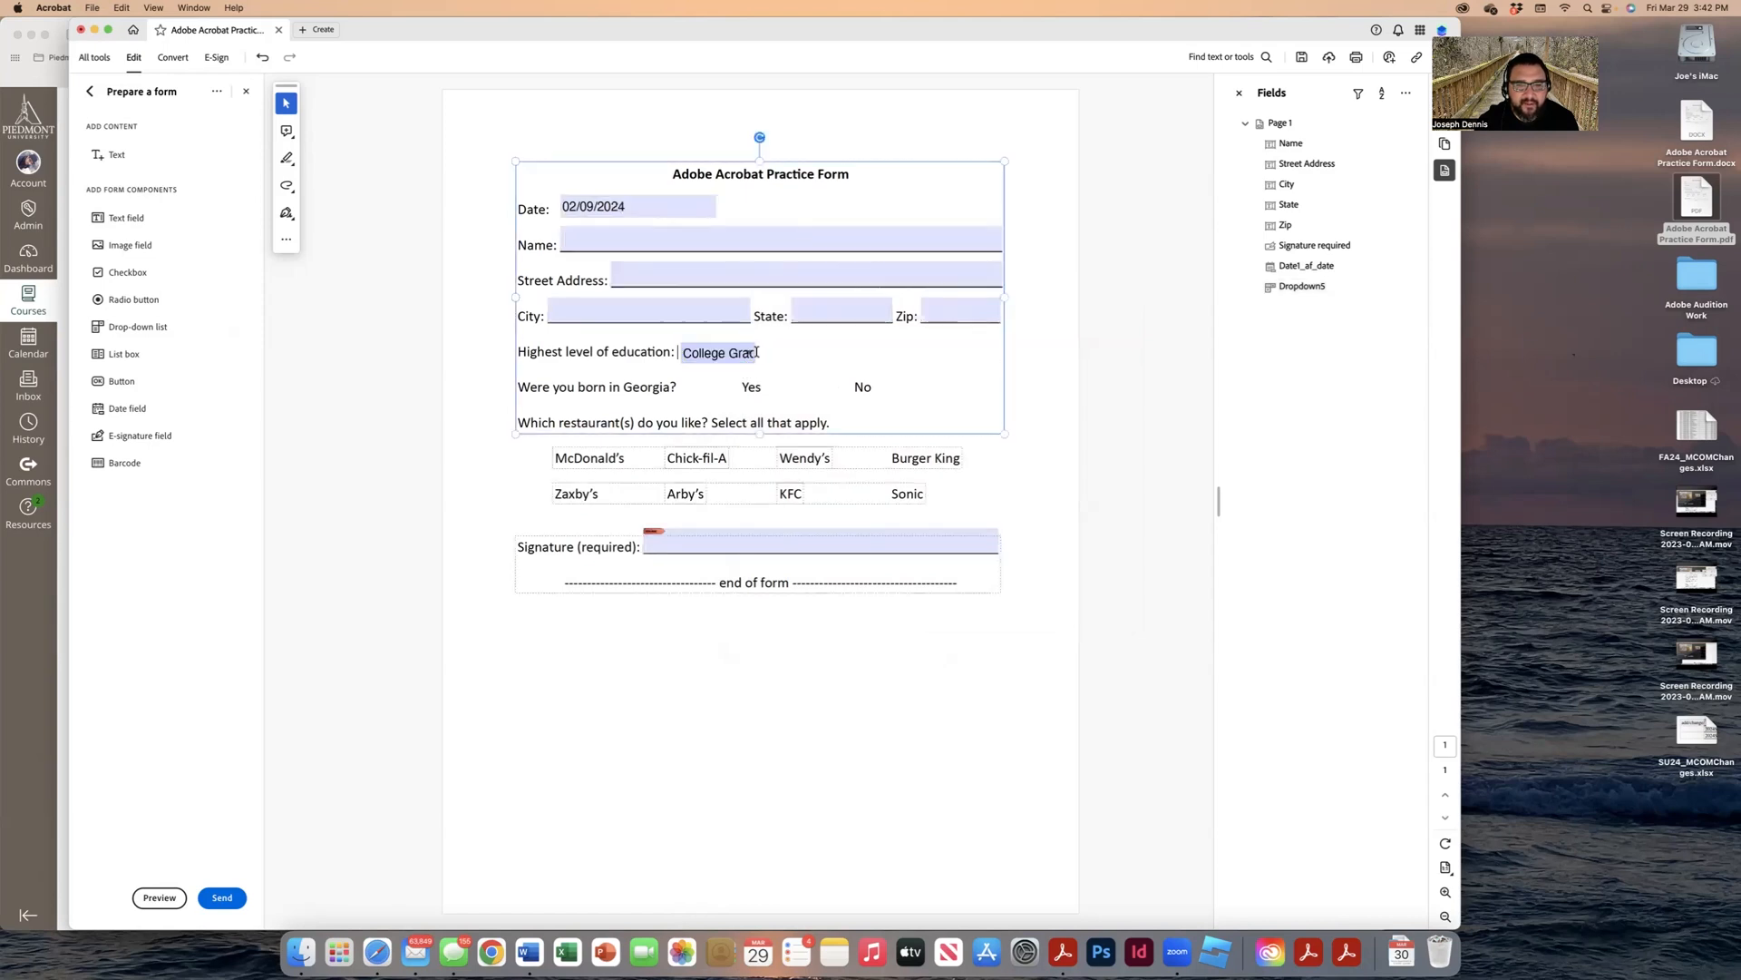
left_click(1042, 389)
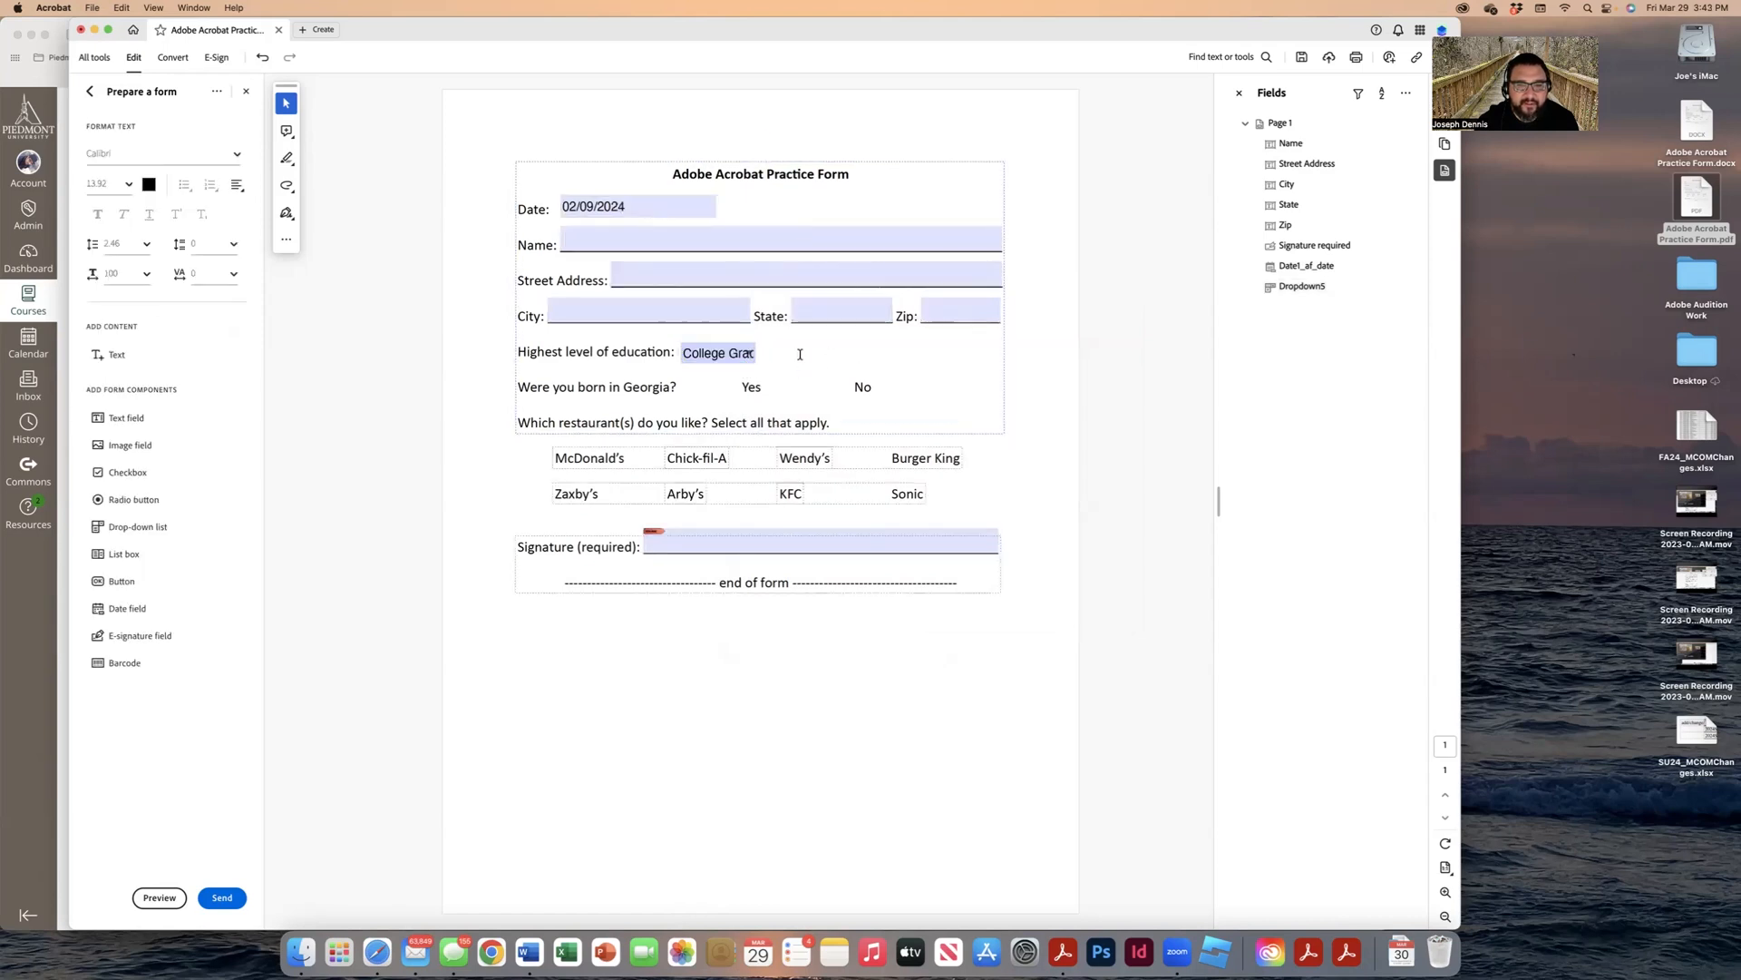
left_click(751, 355)
left_click_drag(766, 352, 826, 352)
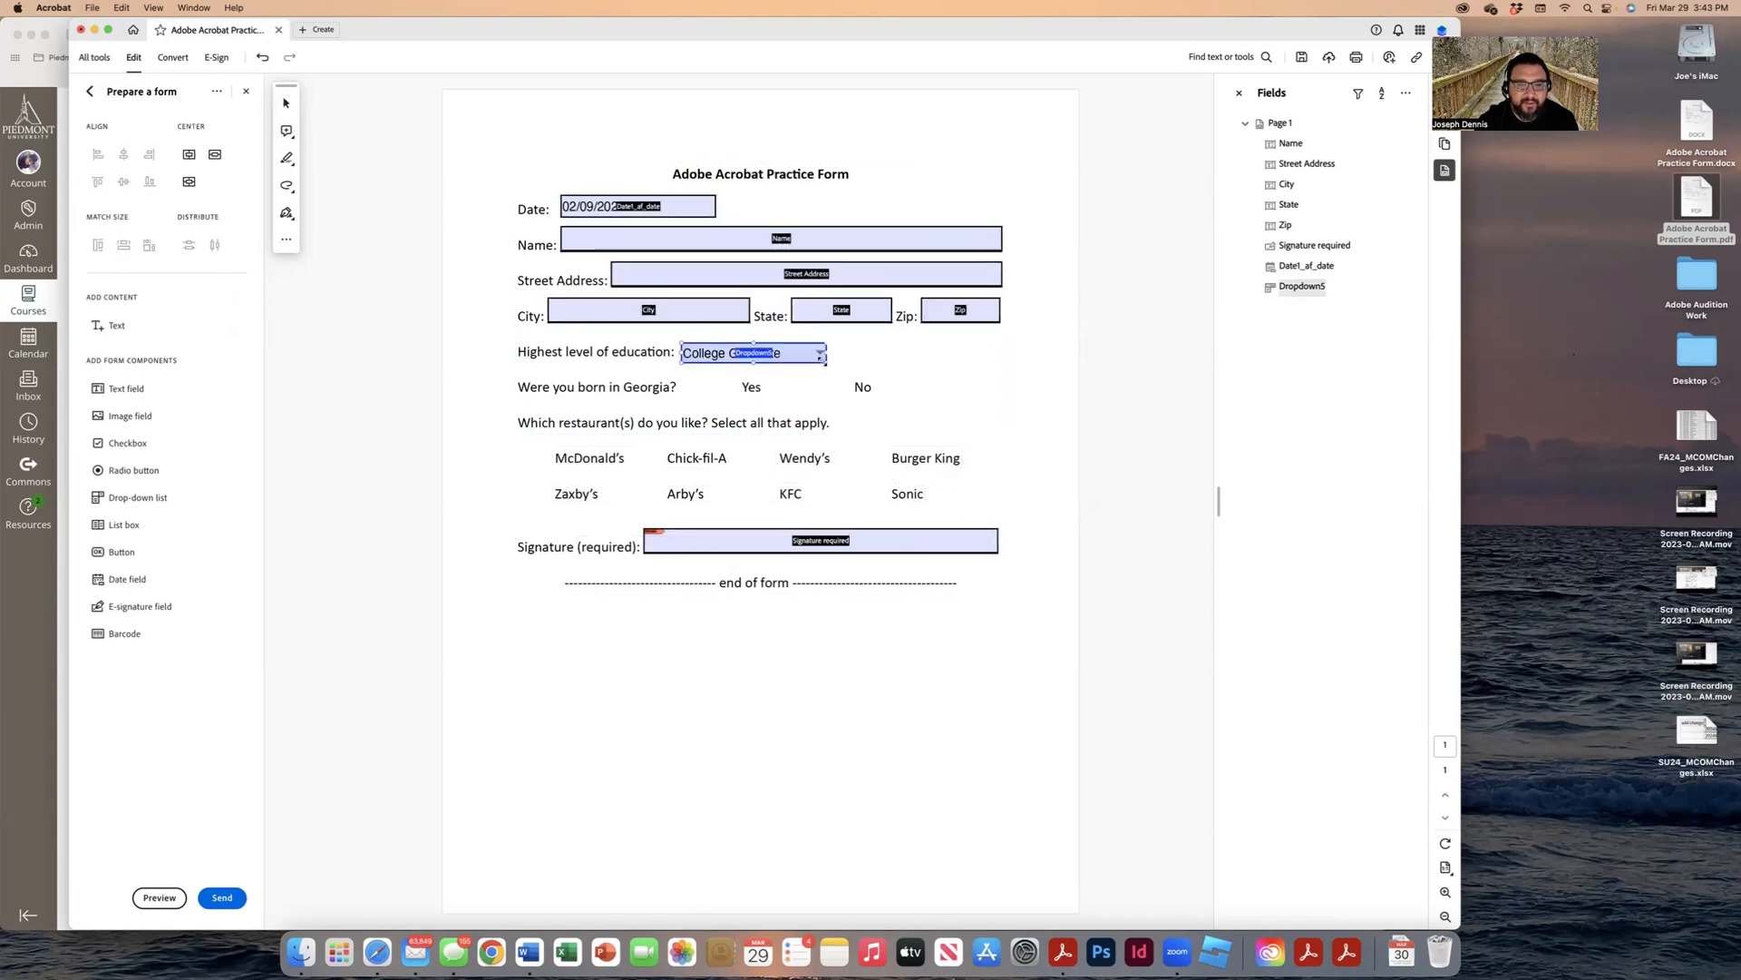
Step: In preview, choose High School from the education dropdown, then exit preview
left_click(160, 897)
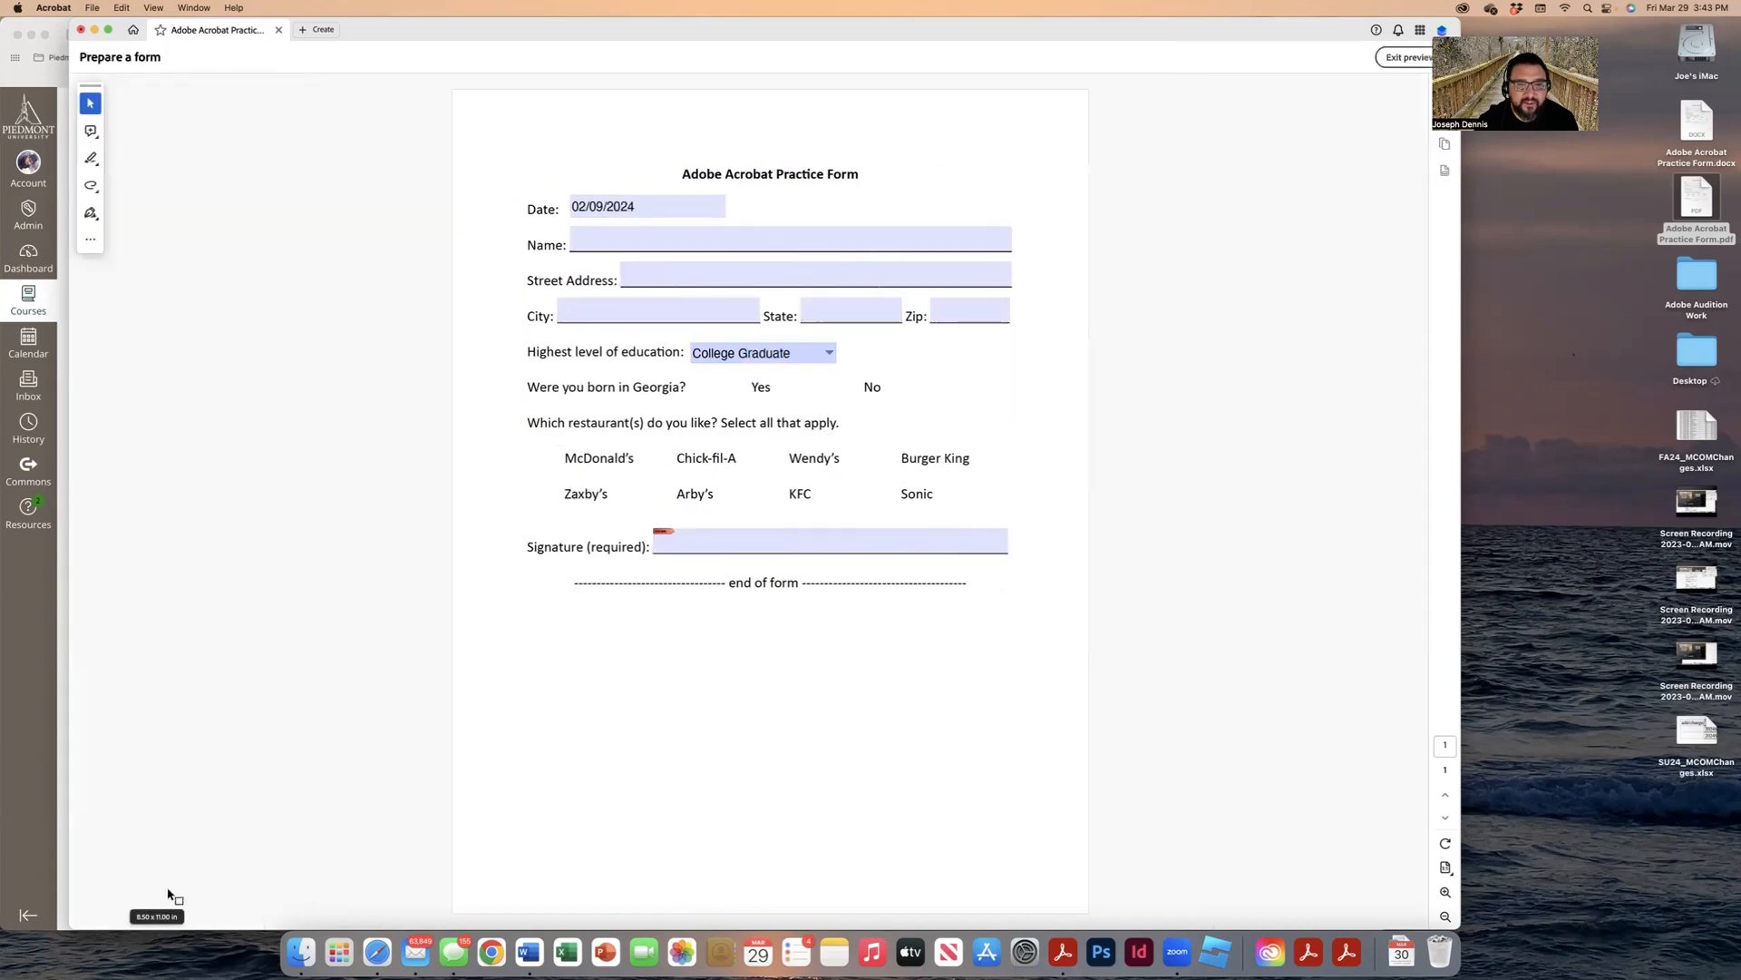
left_click(829, 354)
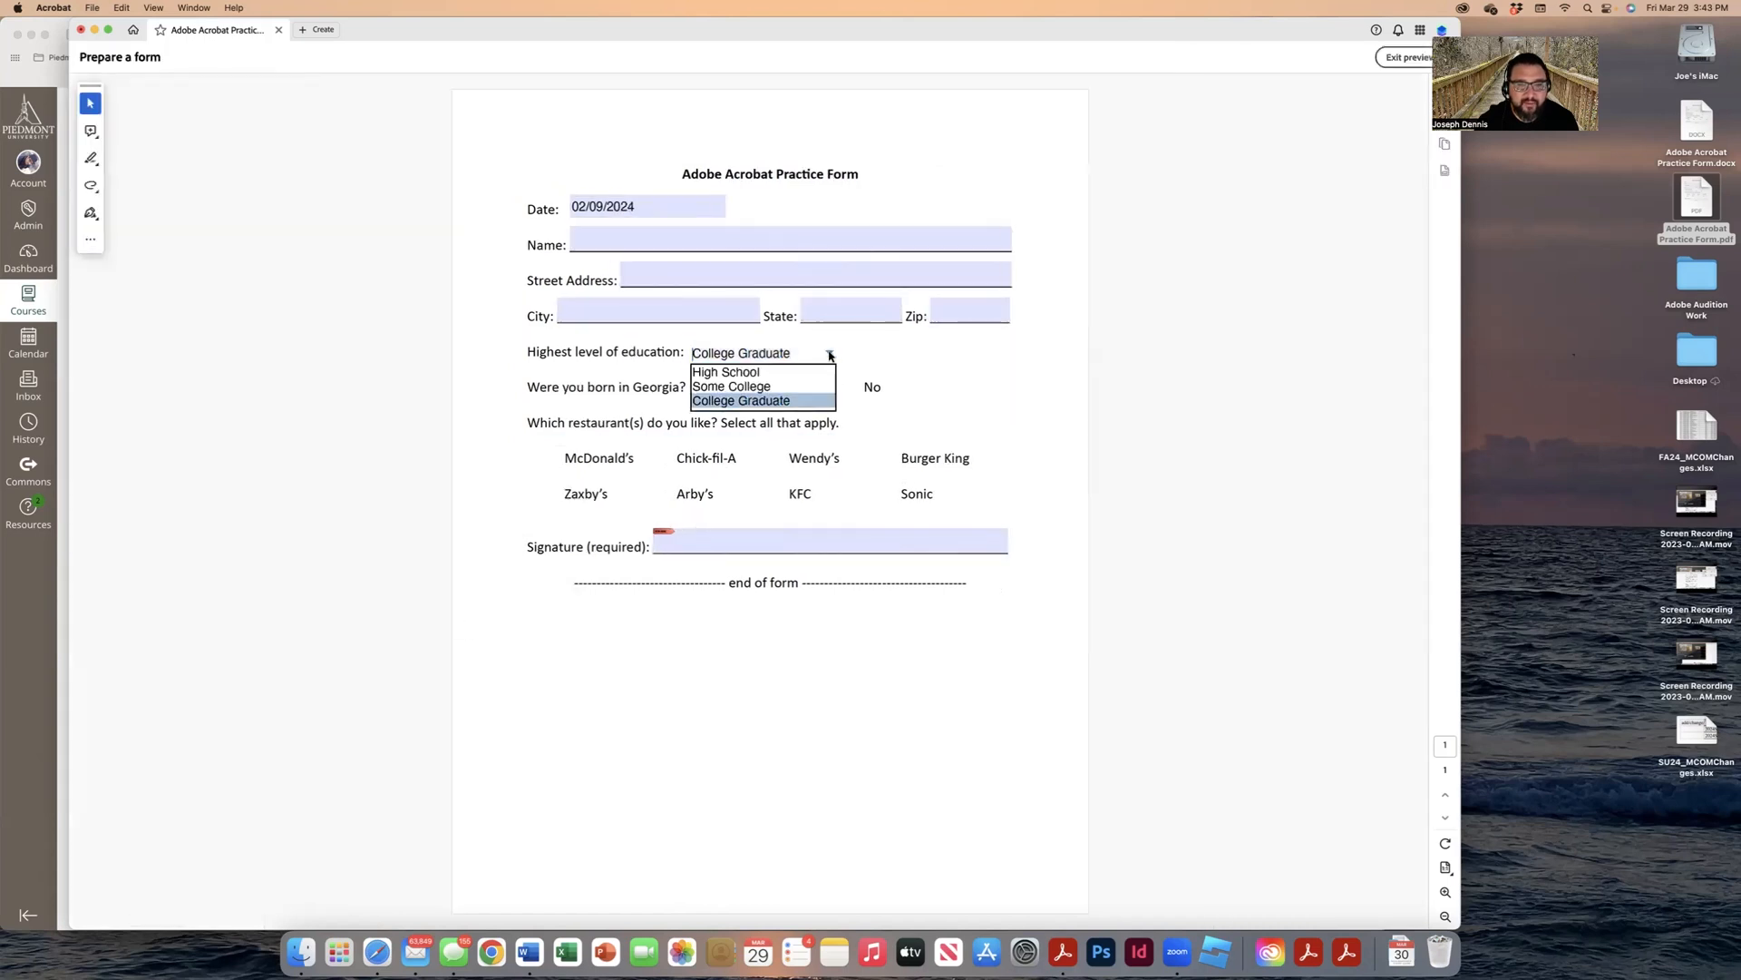
left_click(805, 371)
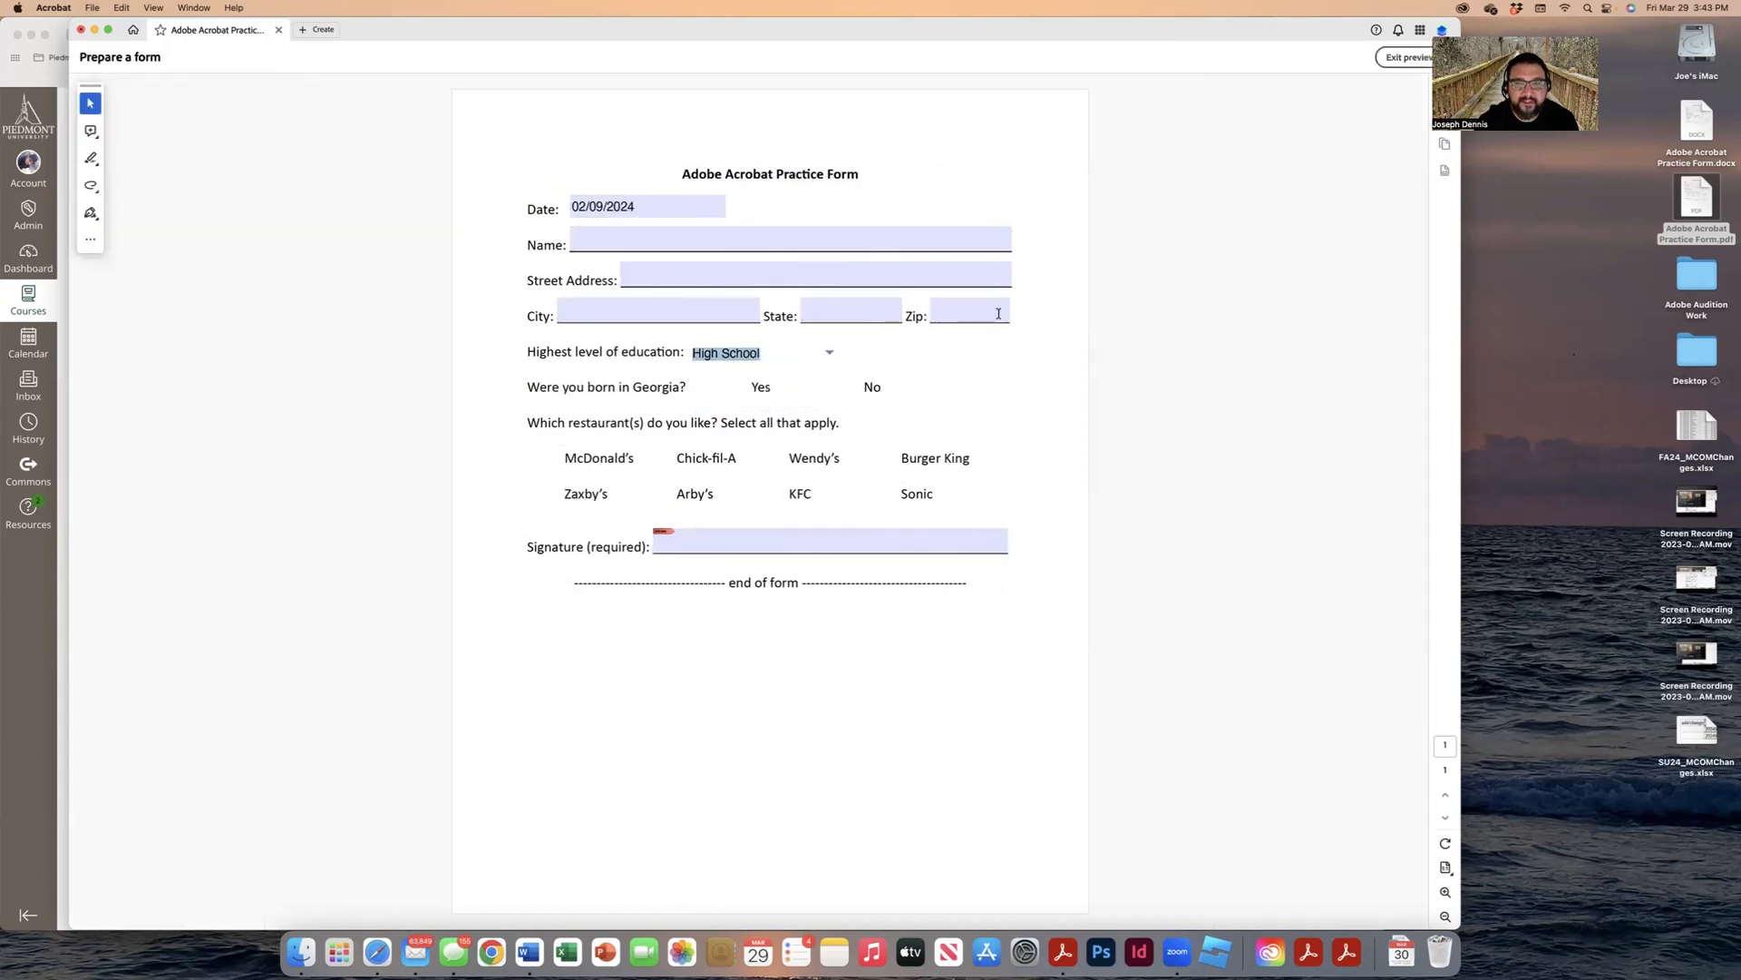
left_click(1407, 65)
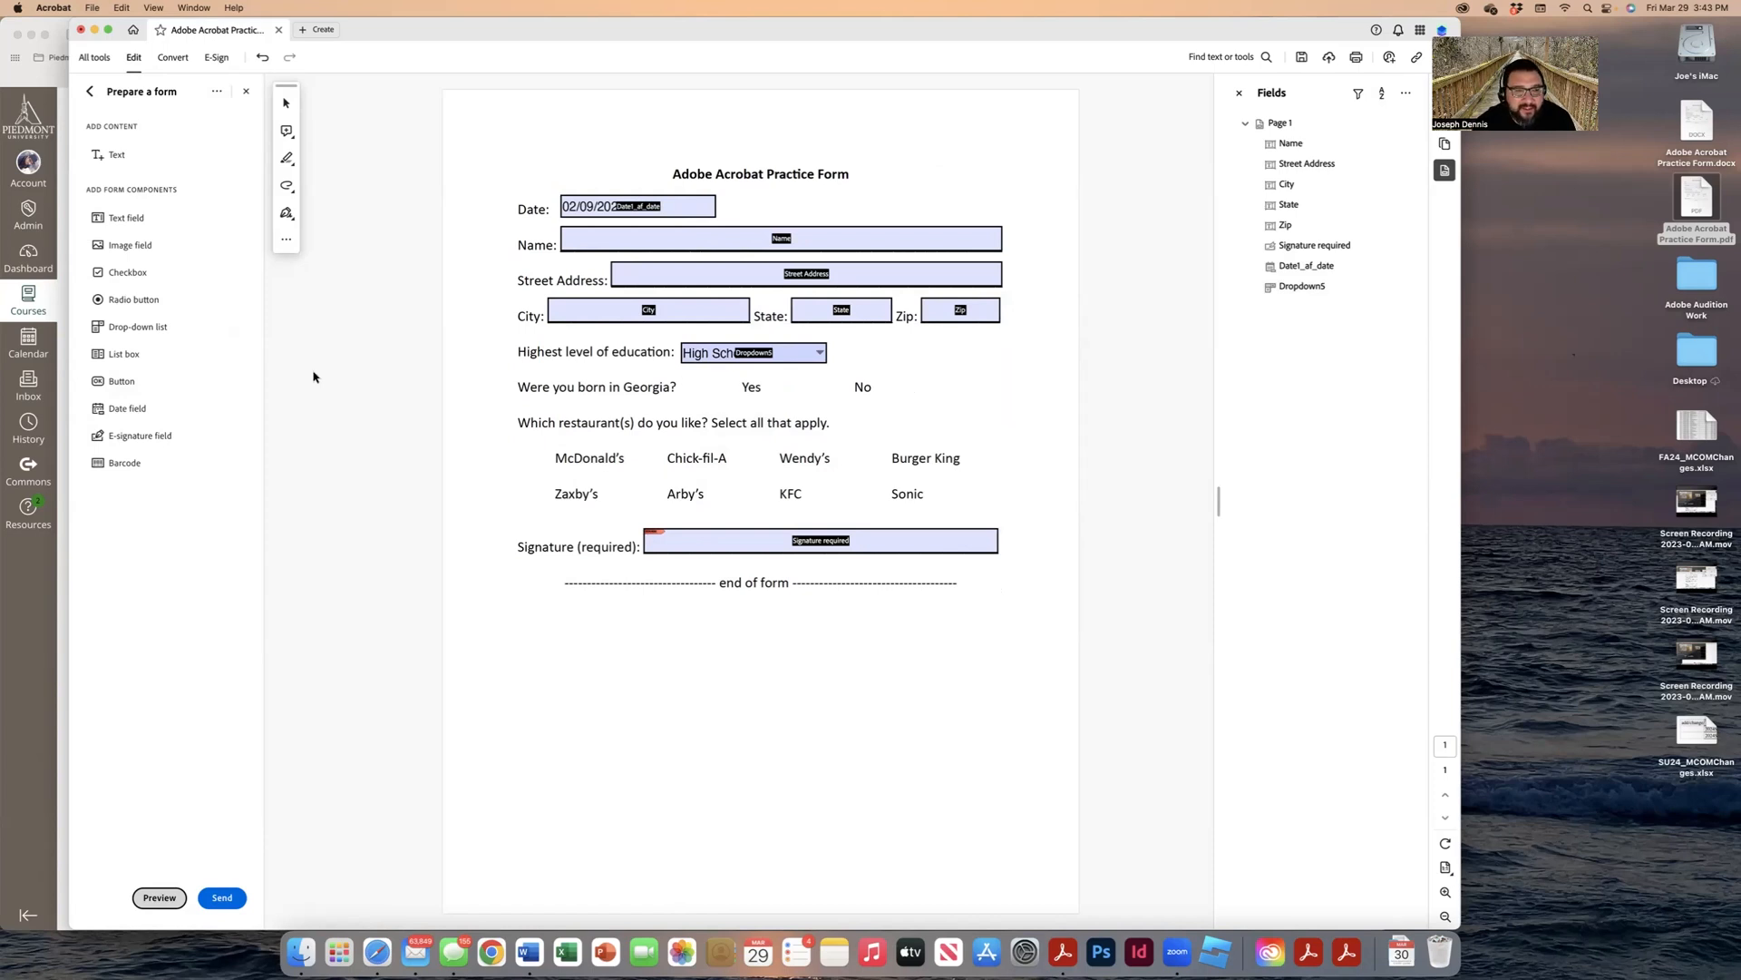
Step: Place grouped Yes and No radio buttons beside the Georgia question, then preview the form
left_click(128, 302)
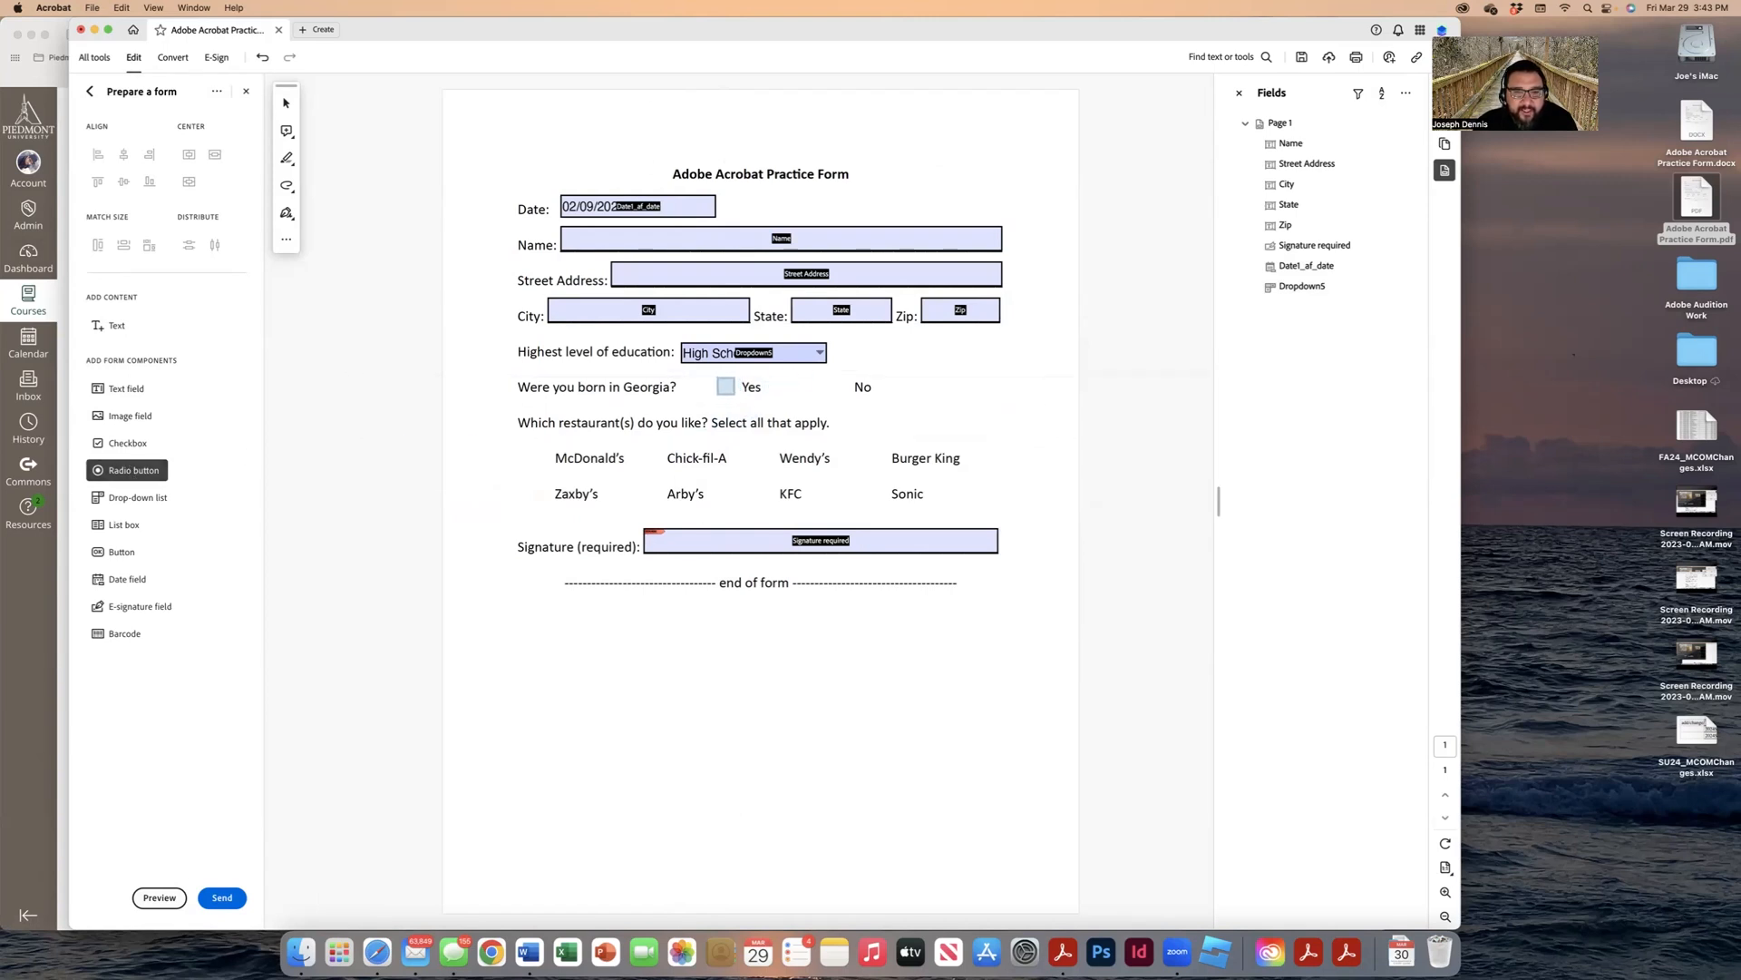
left_click(725, 386)
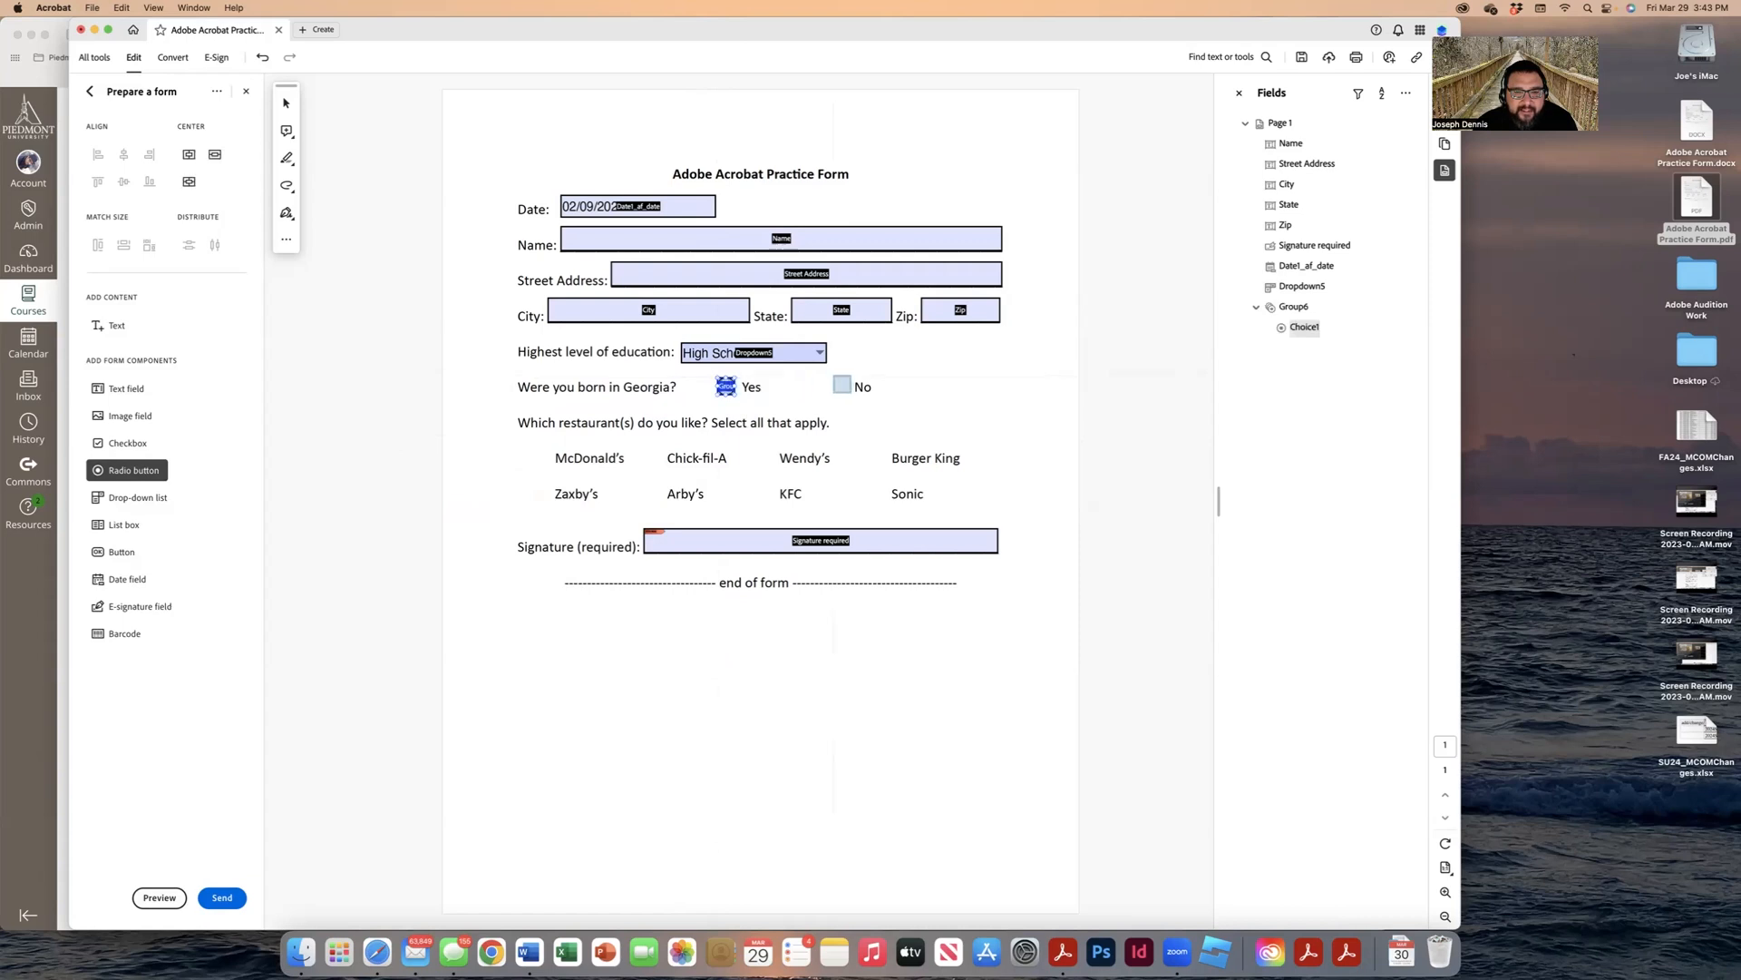
left_click(839, 385)
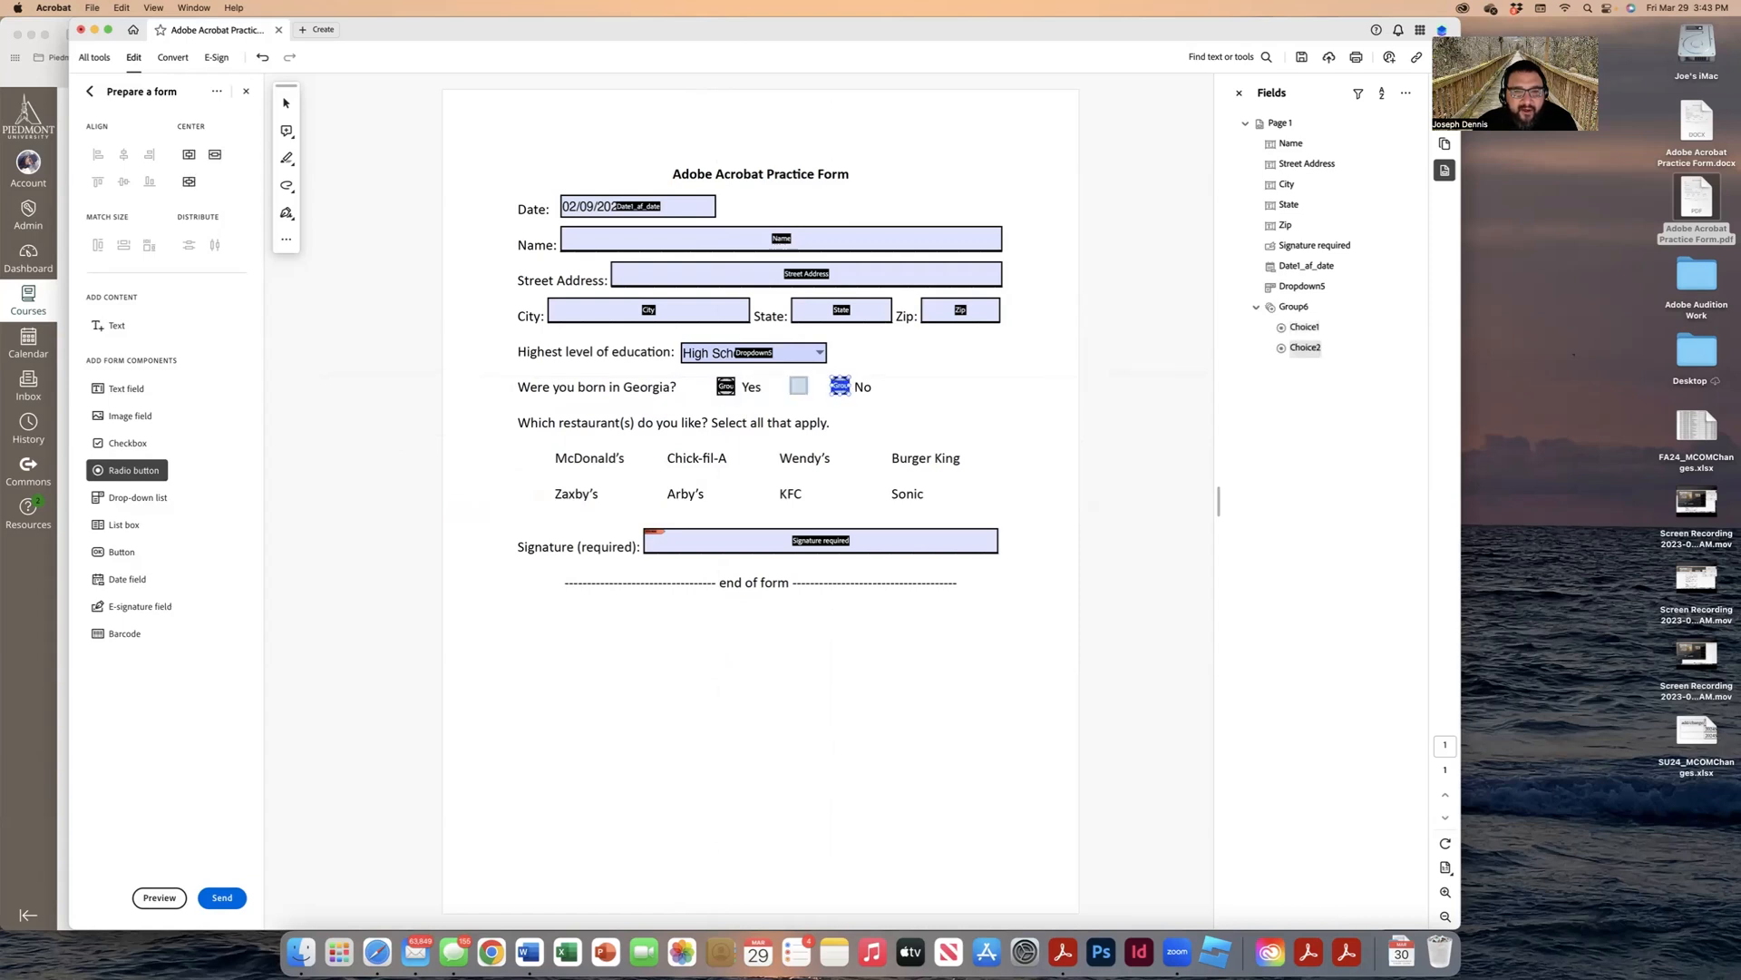
left_click(160, 897)
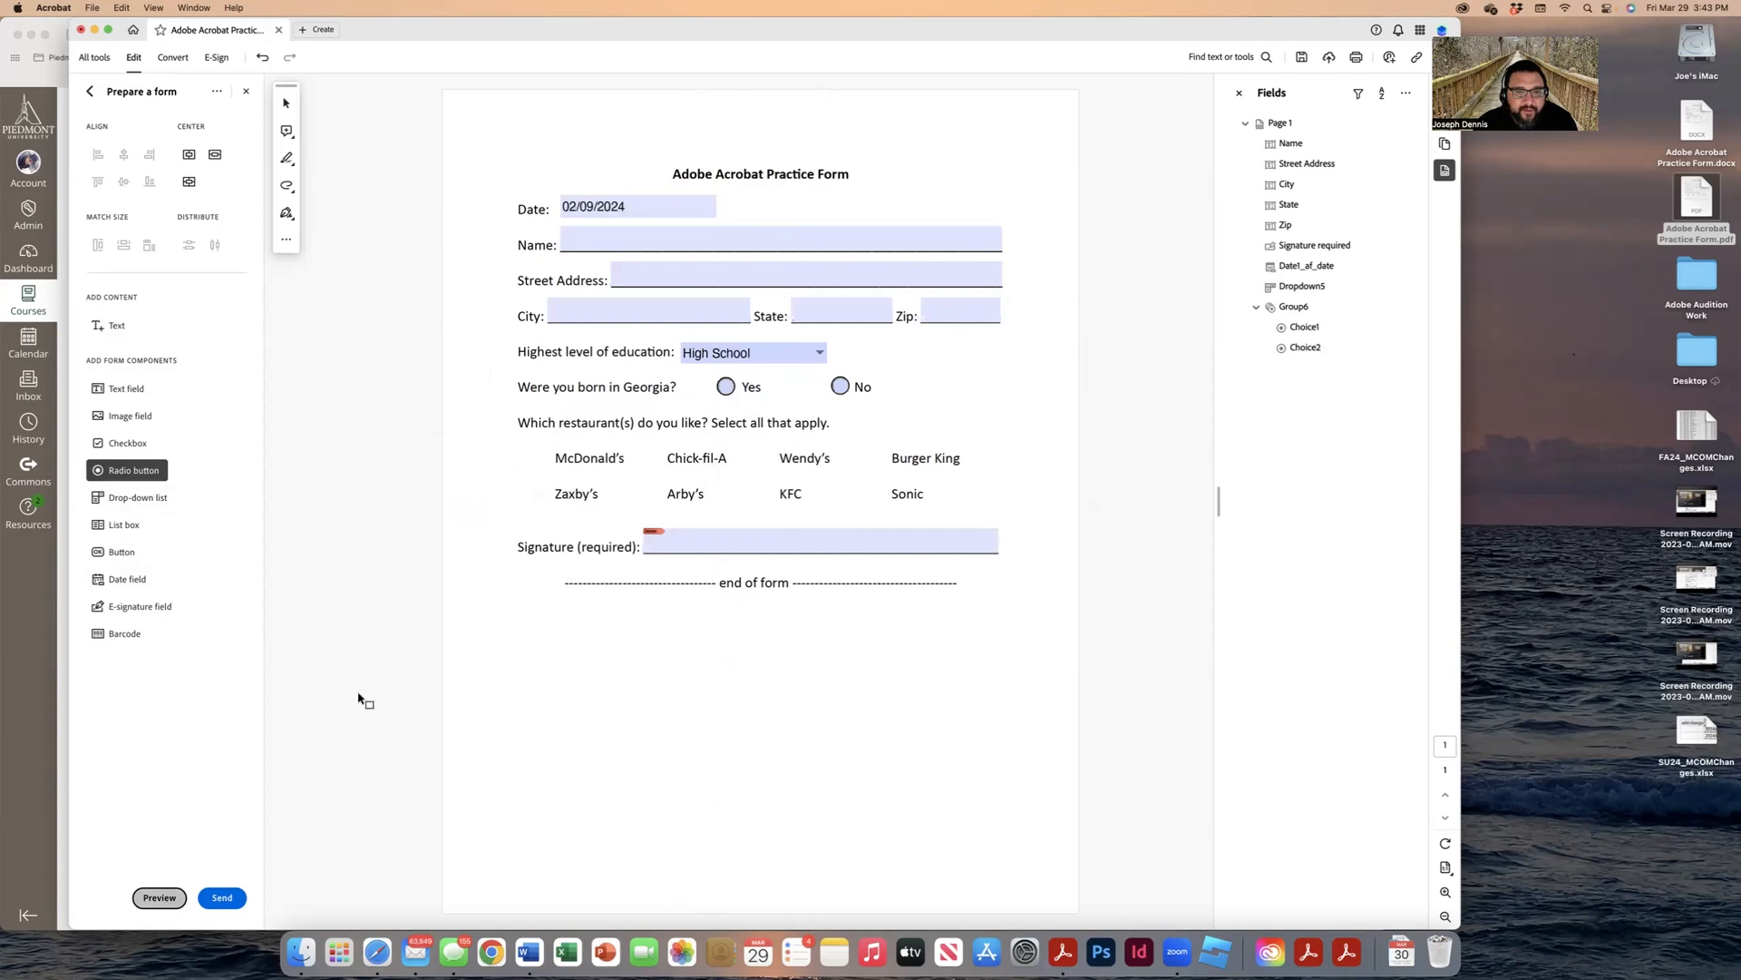
Step: Pick Yes, then No, to confirm the Georgia answers are exclusive, then leave preview
left_click(734, 386)
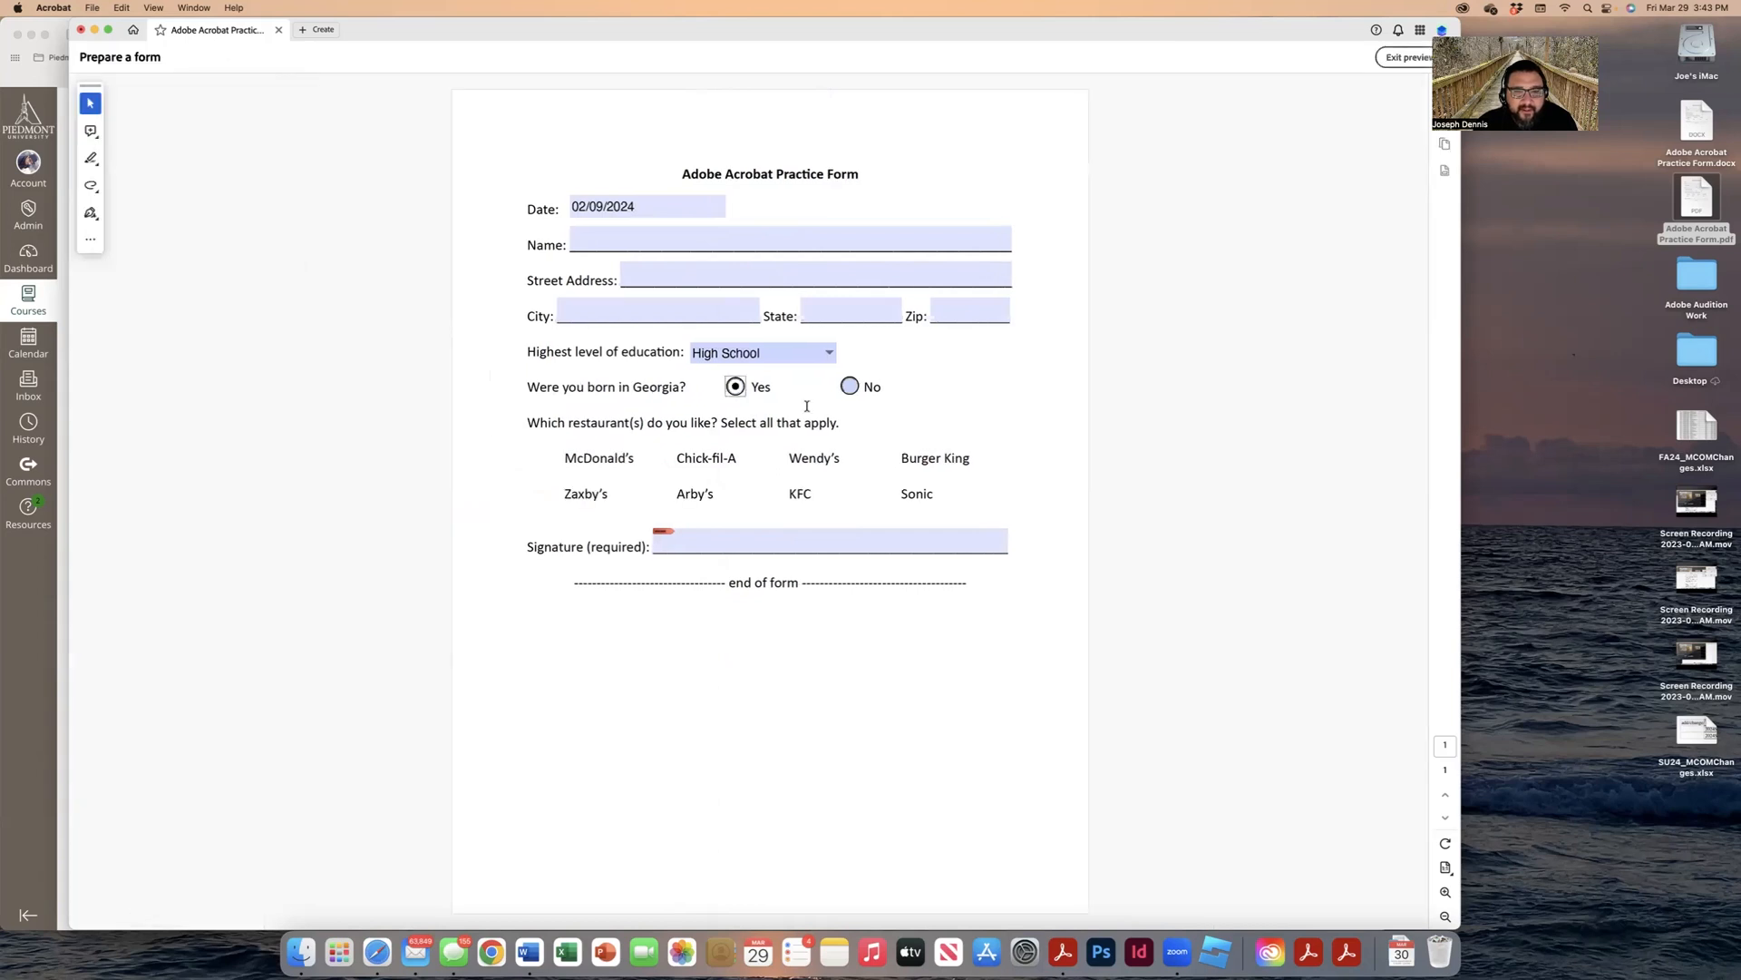
left_click(851, 388)
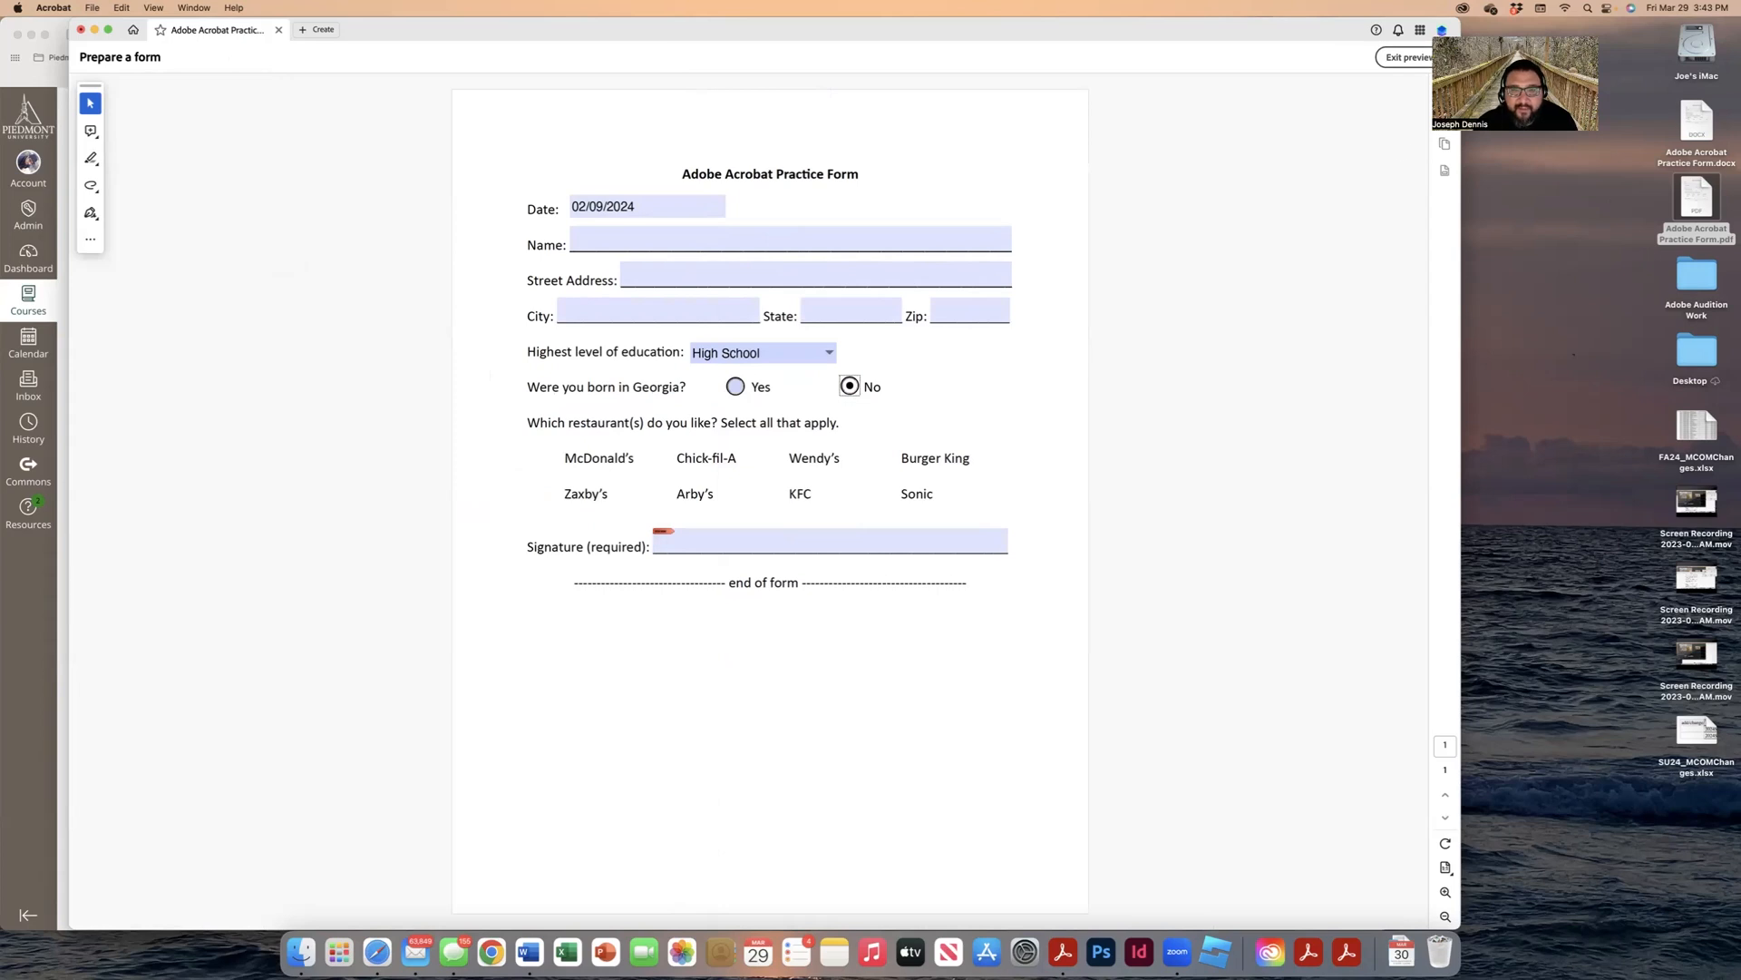
left_click(1405, 57)
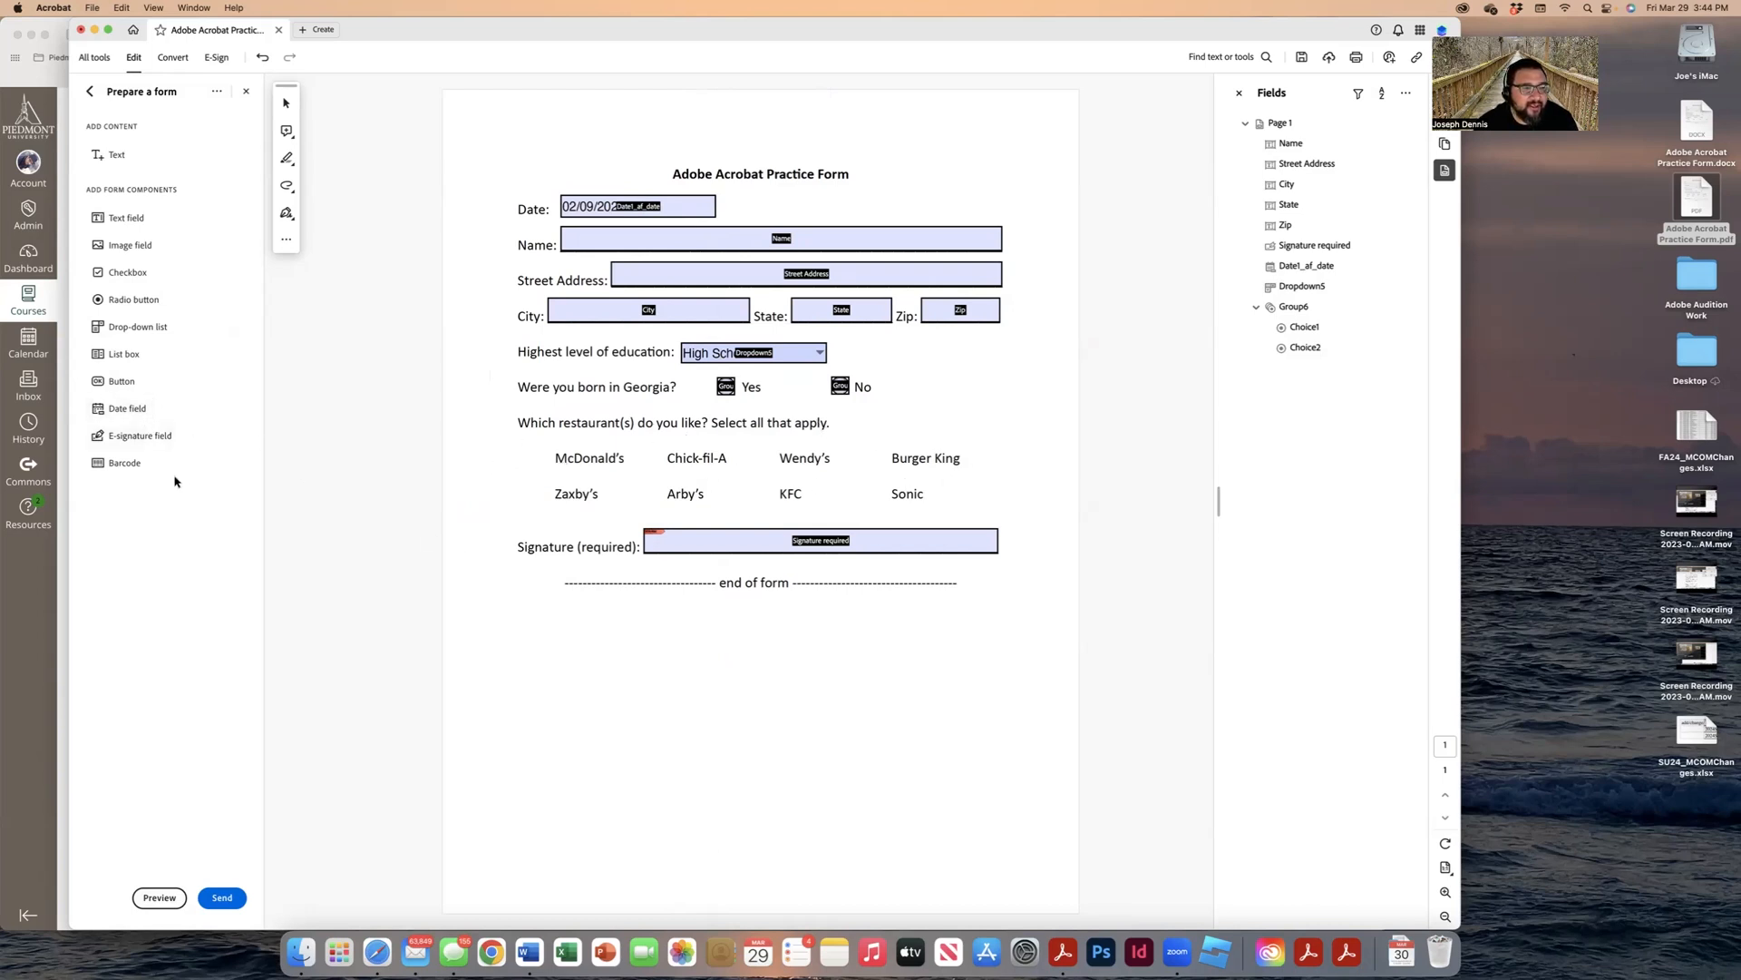
Step: Place checkboxes beside McDonald's, Chick-fil-A, Wendy's, Burger King, Zaxby's, Arby's, KFC and Sonic
left_click(145, 276)
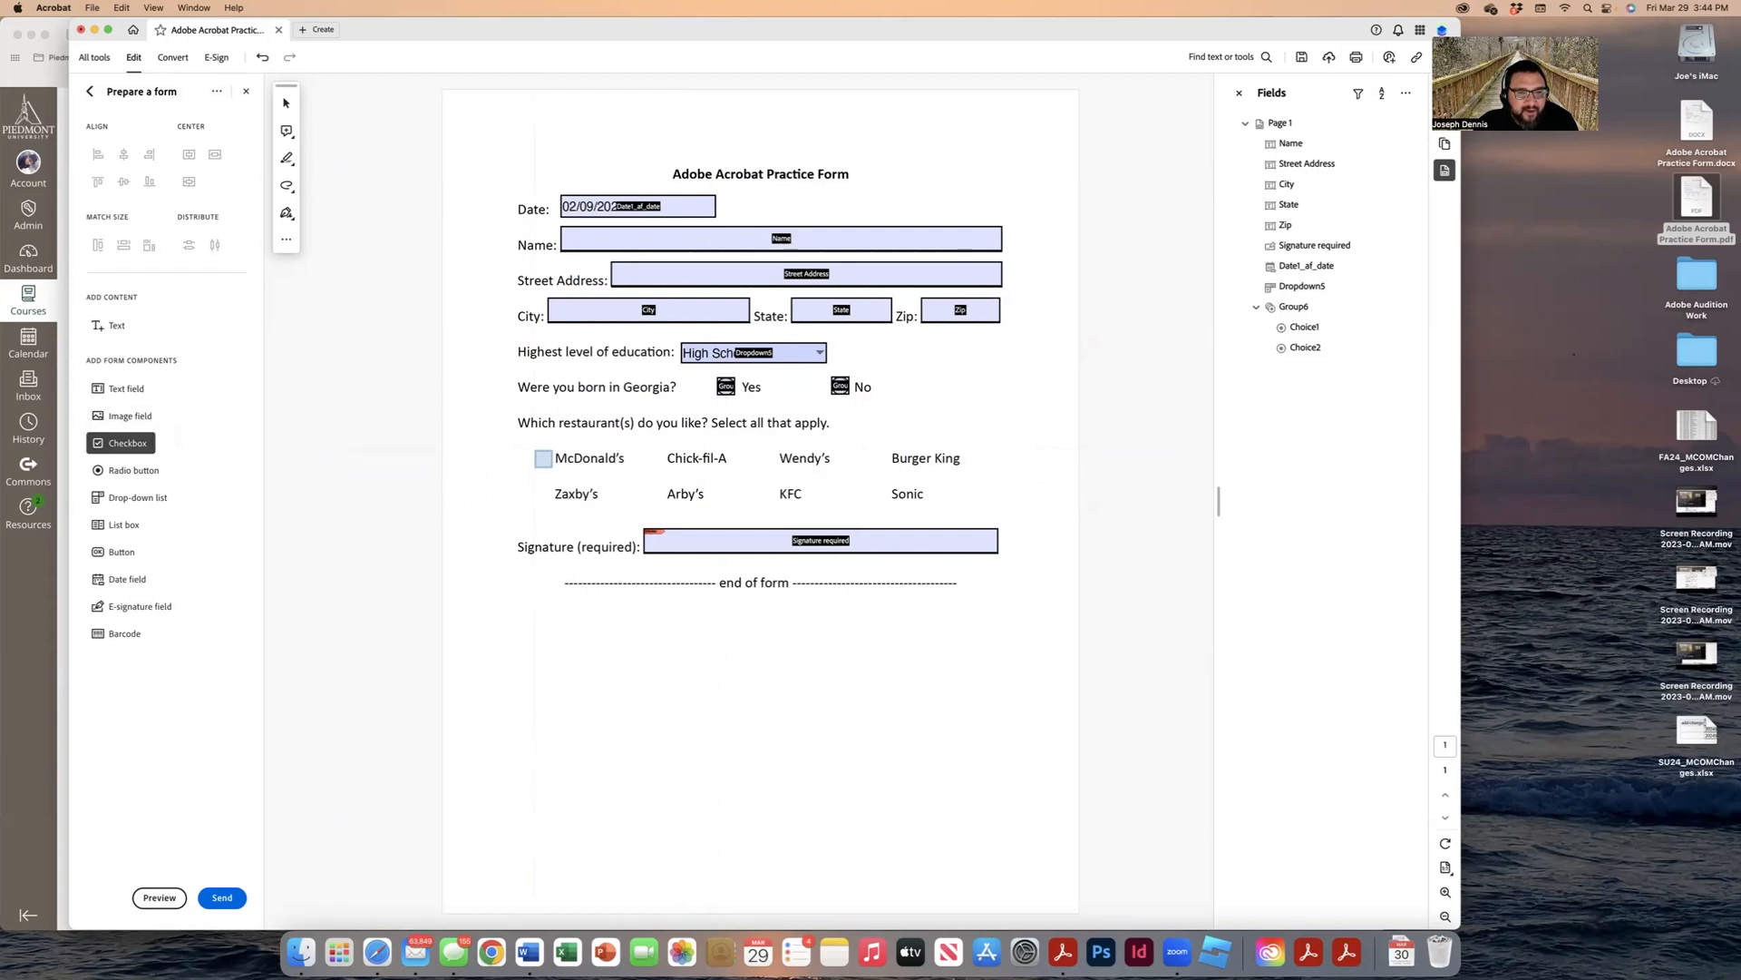
left_click(541, 456)
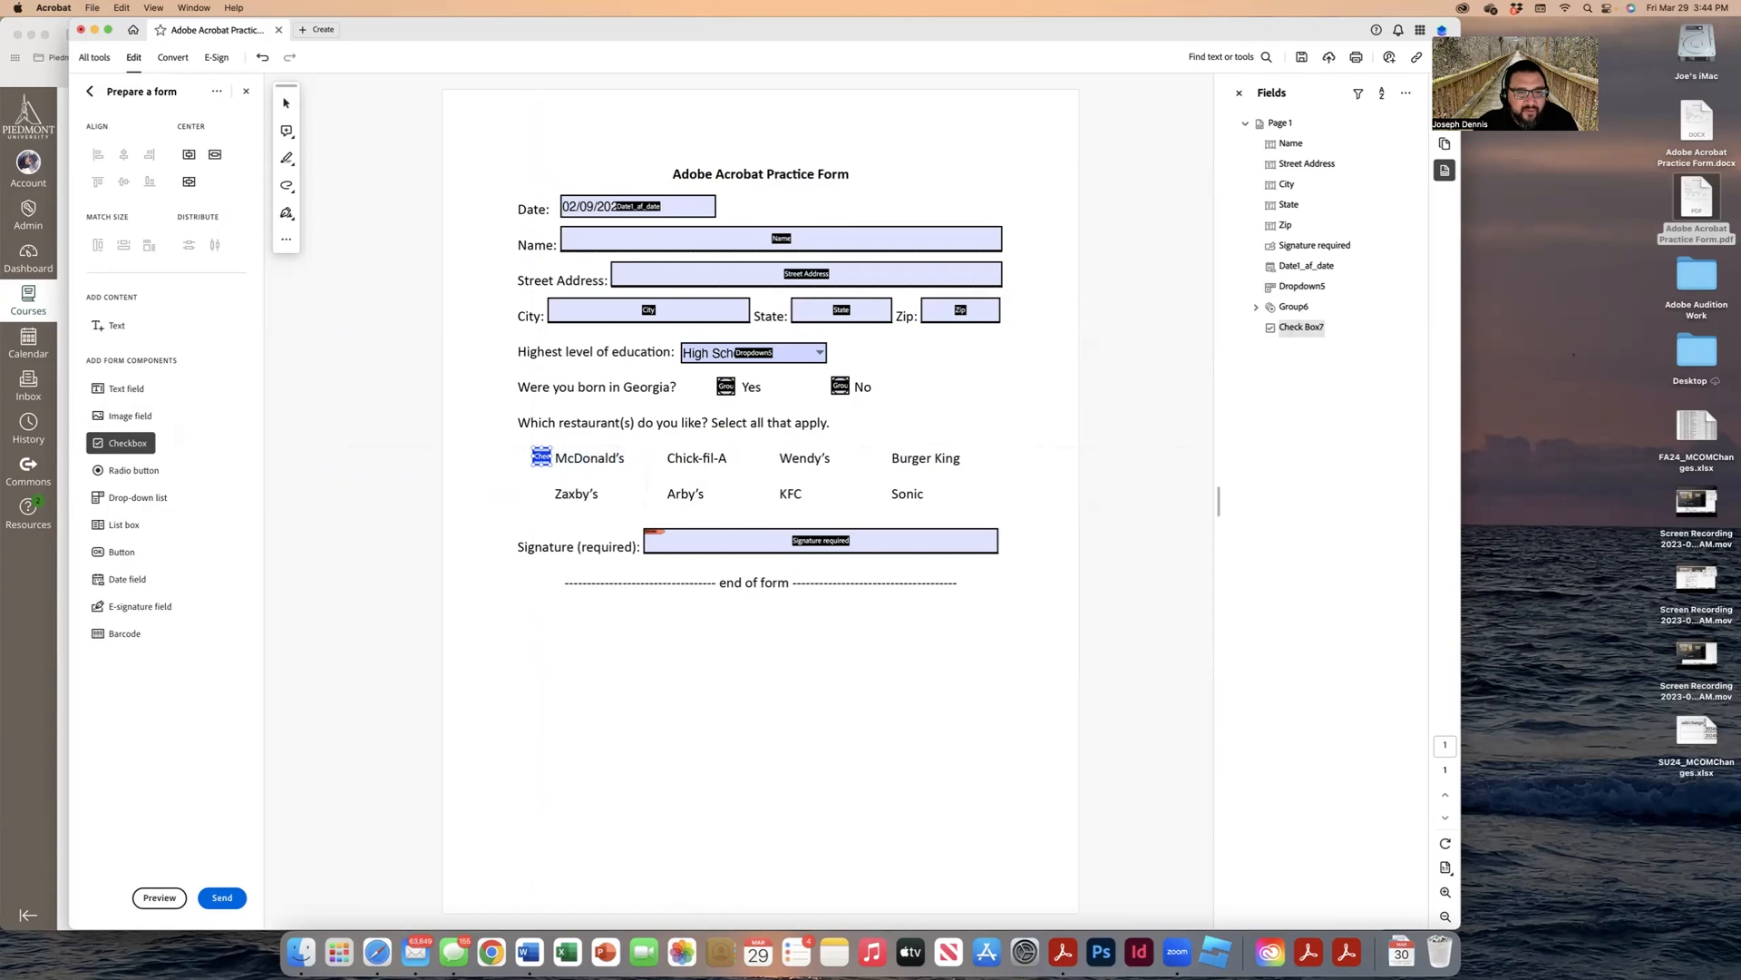
left_click(655, 456)
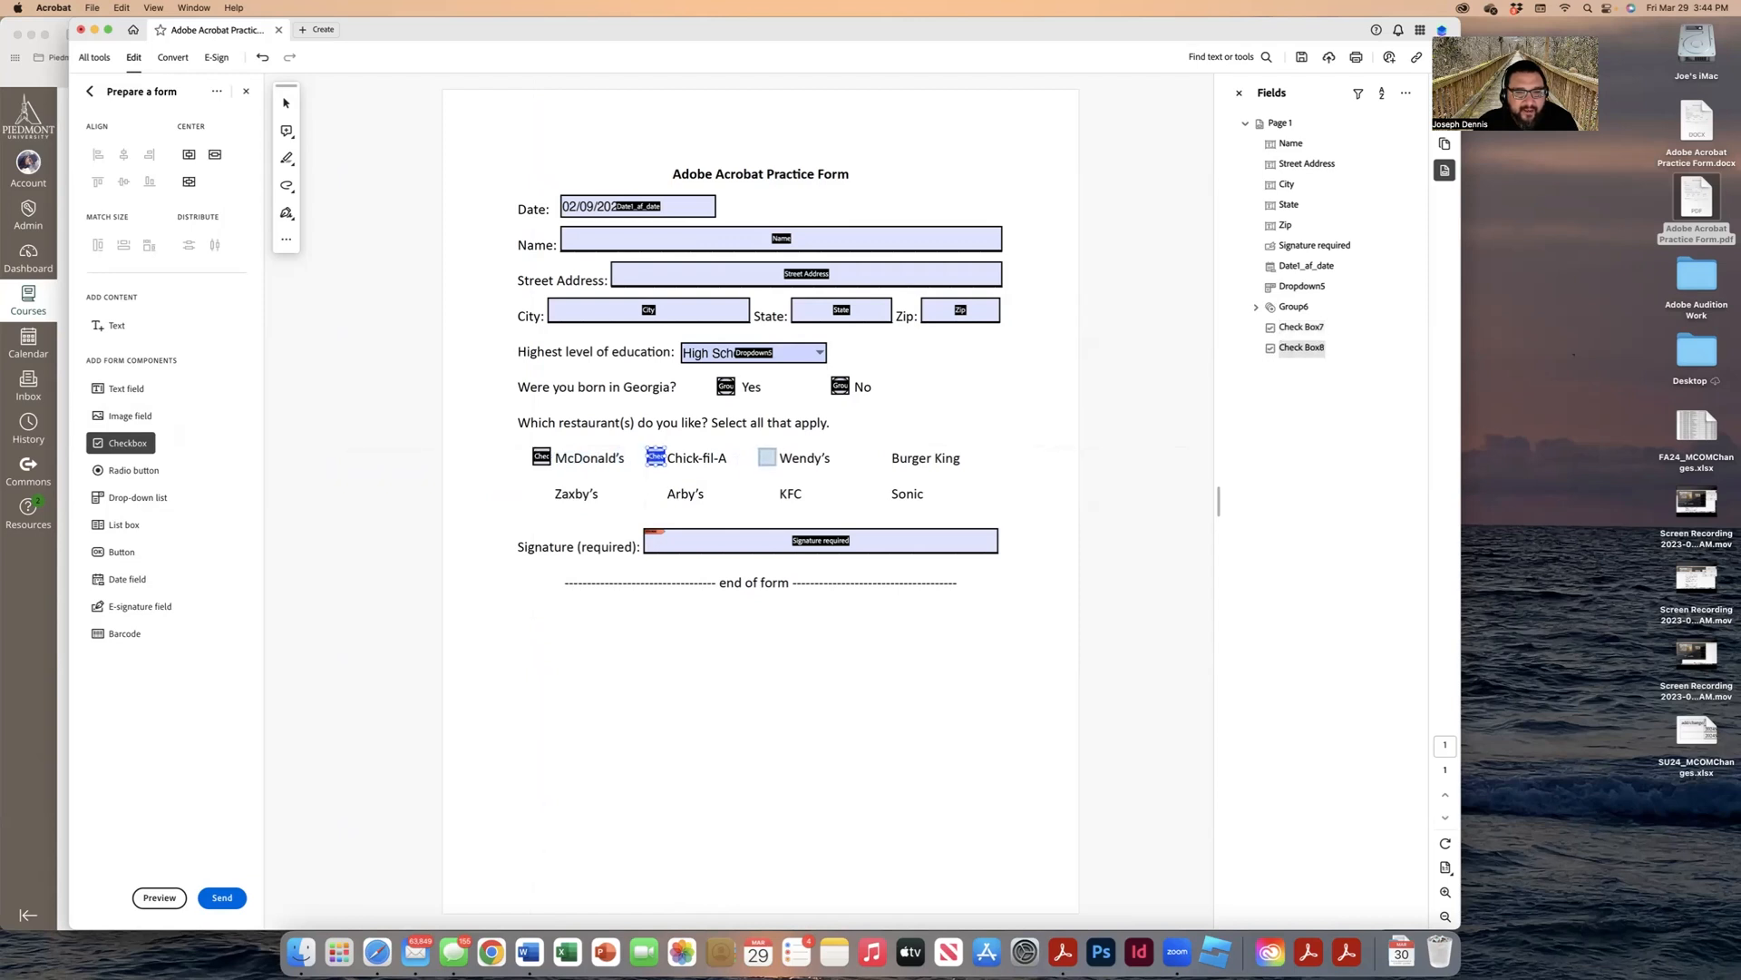
left_click(767, 456)
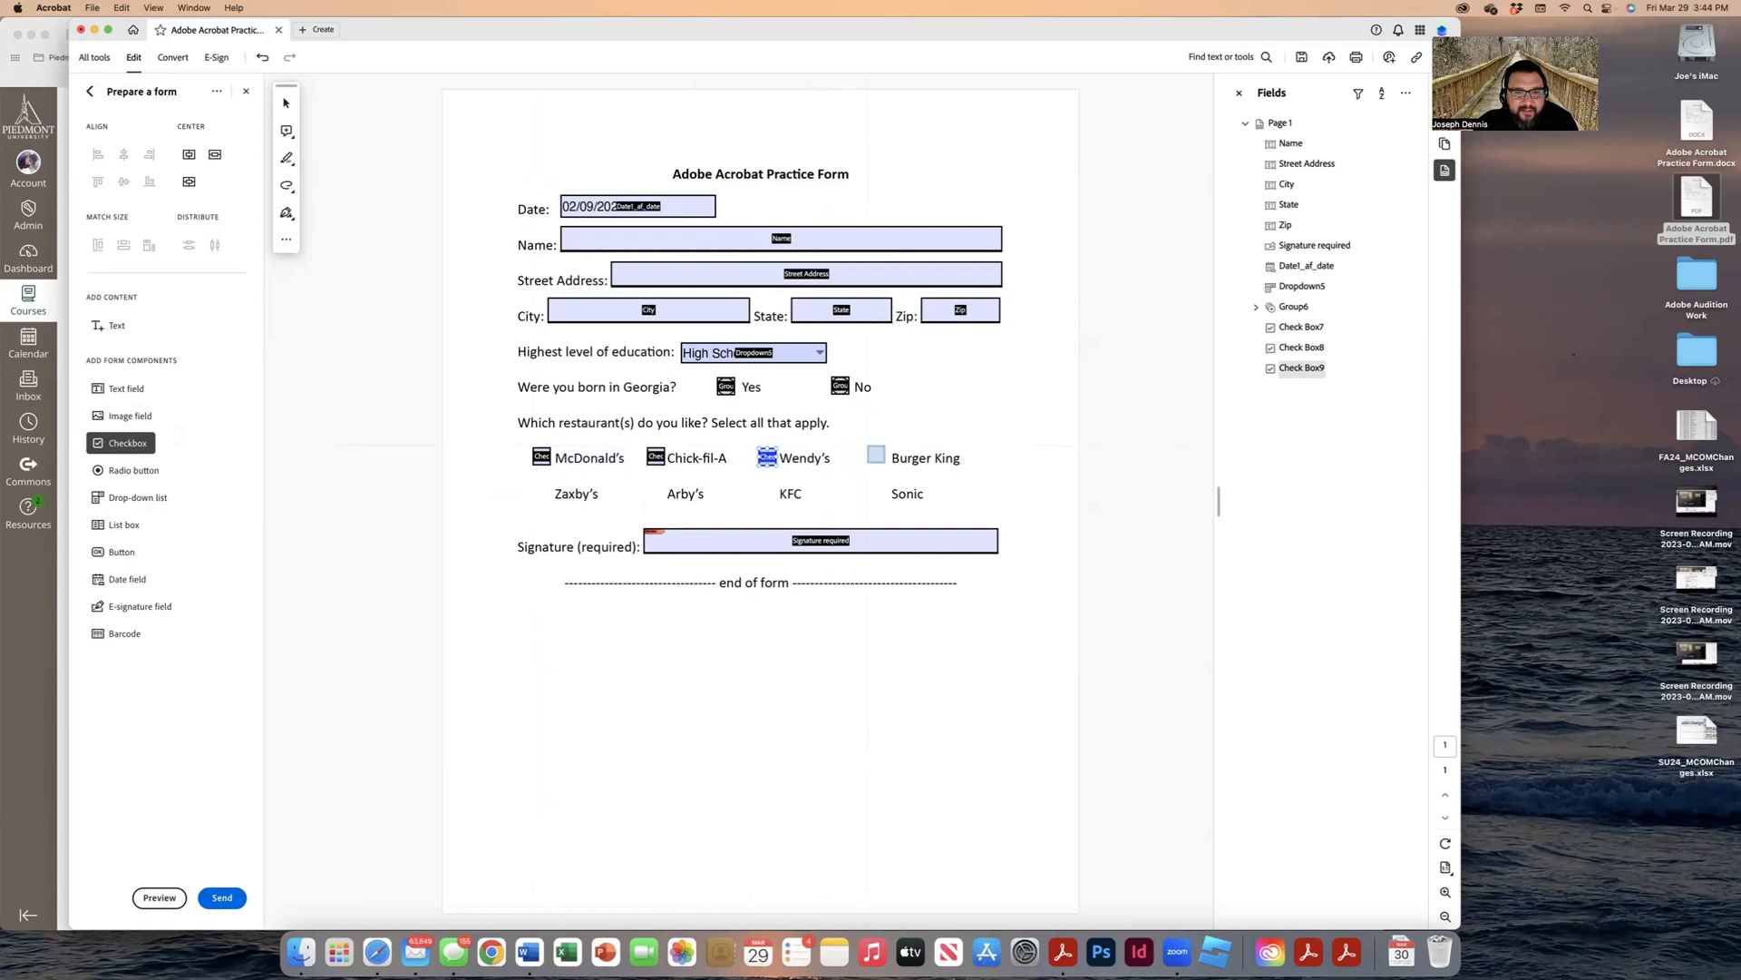
left_click(877, 457)
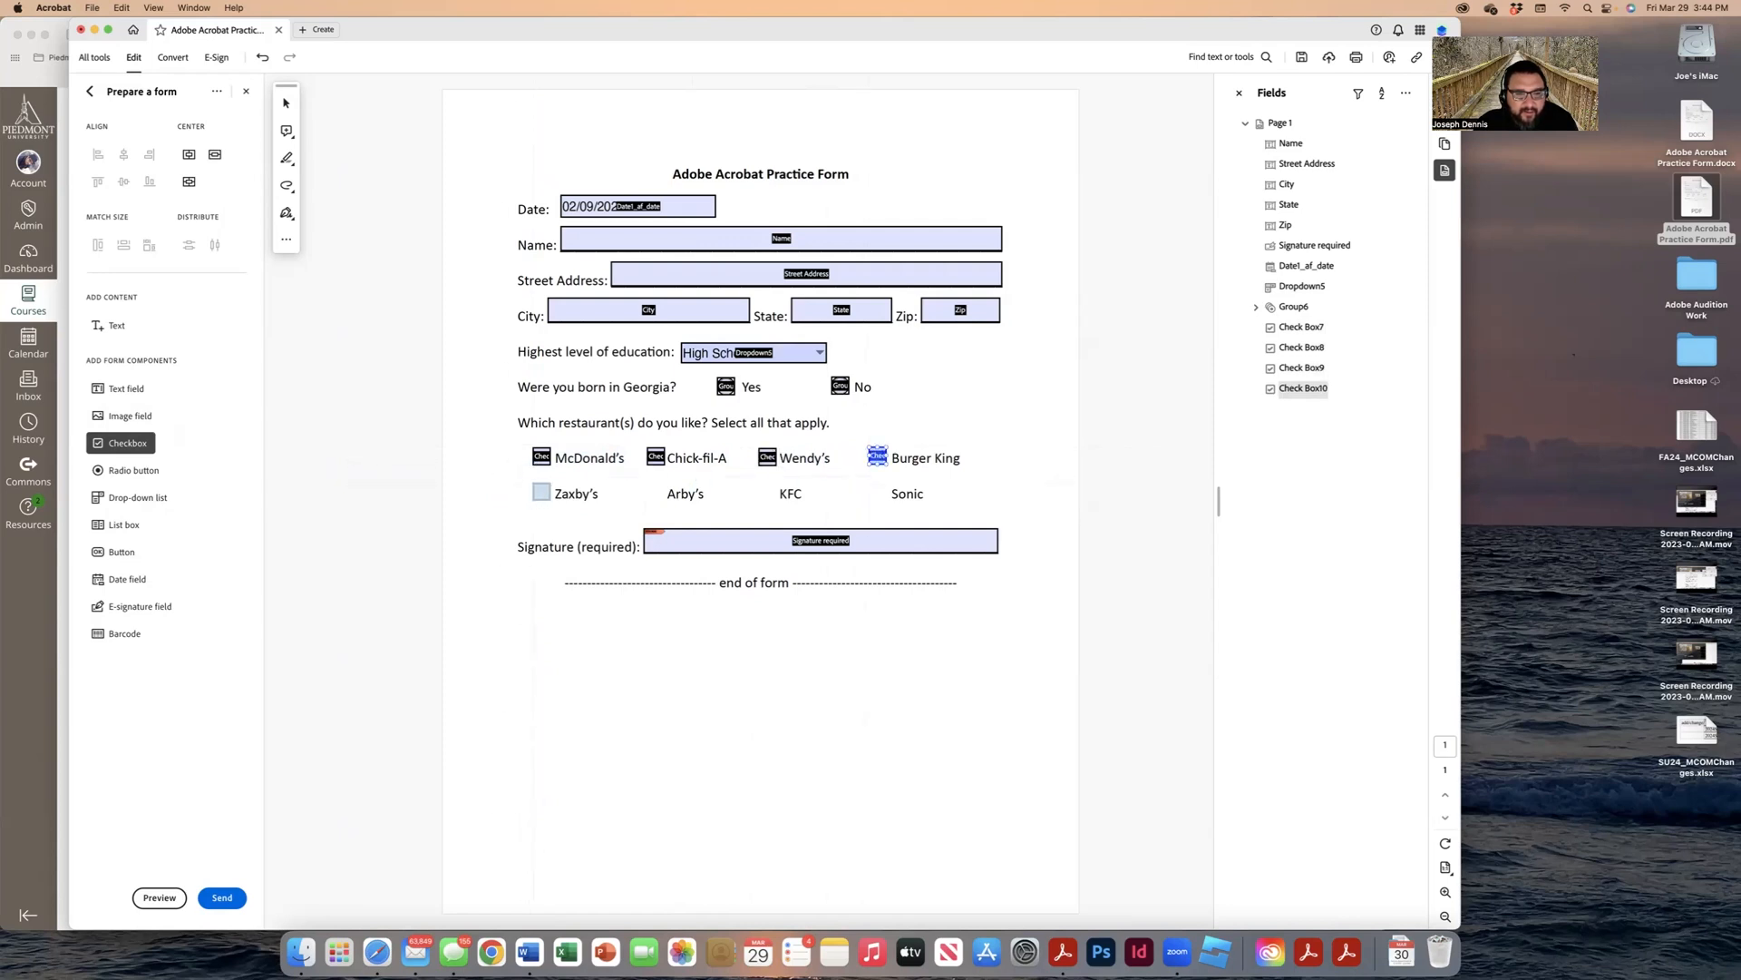
left_click(541, 490)
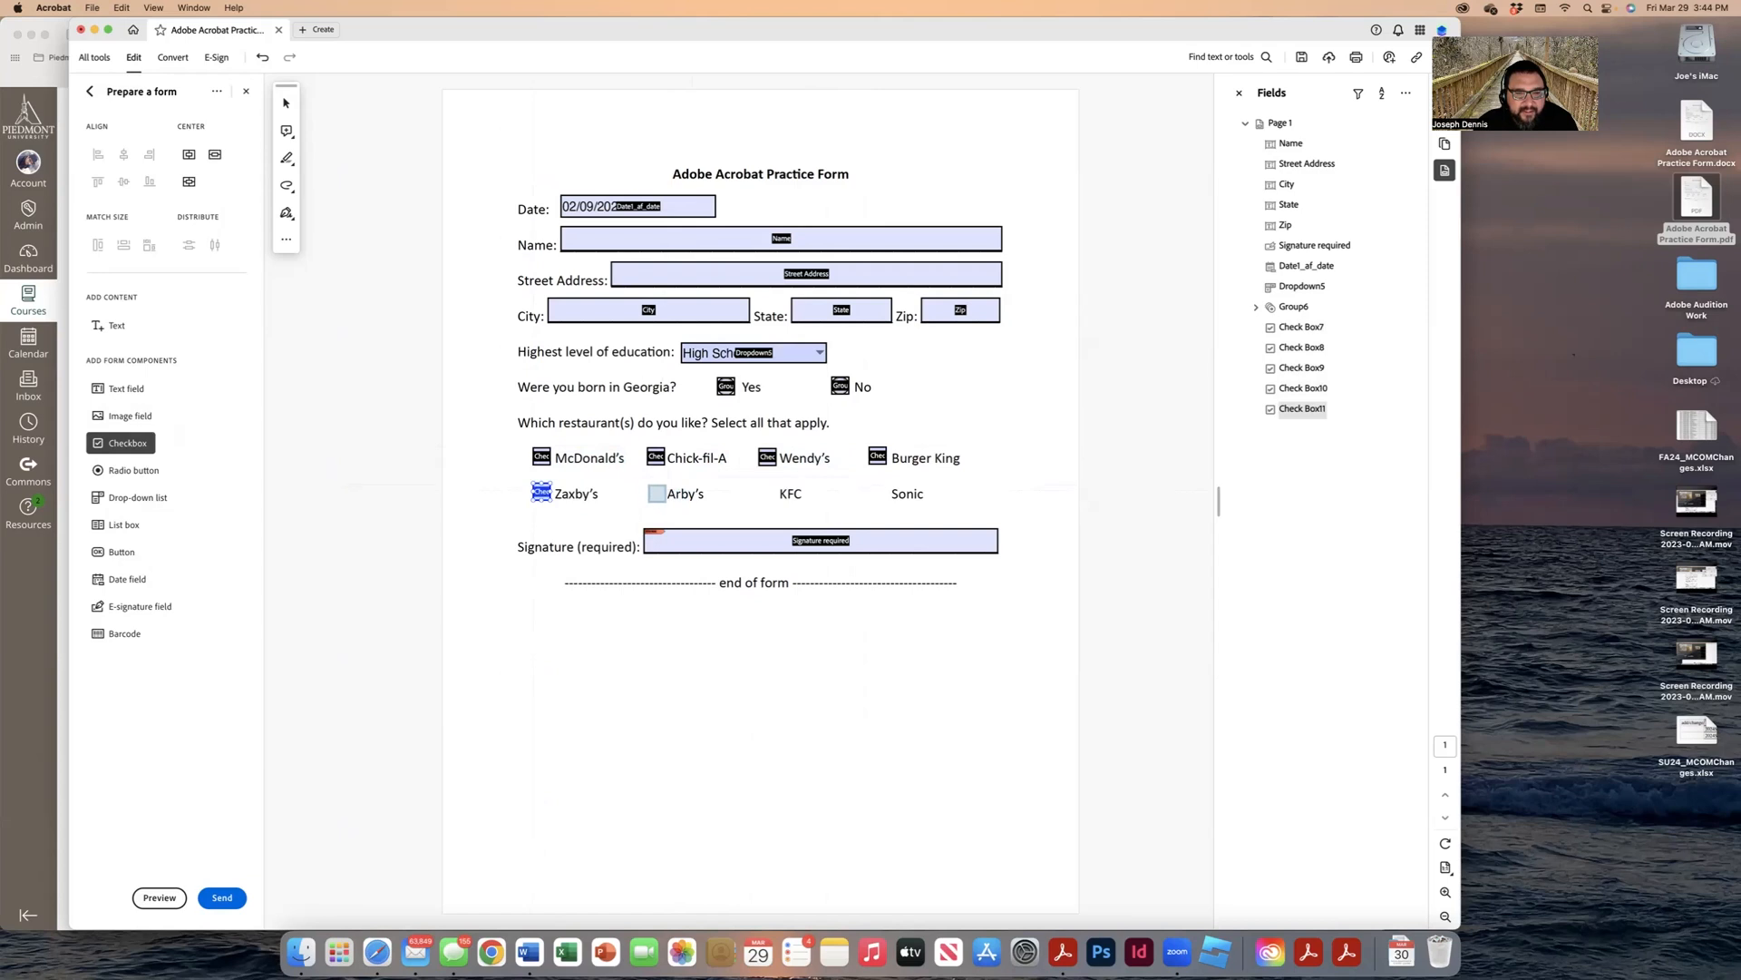
left_click(656, 491)
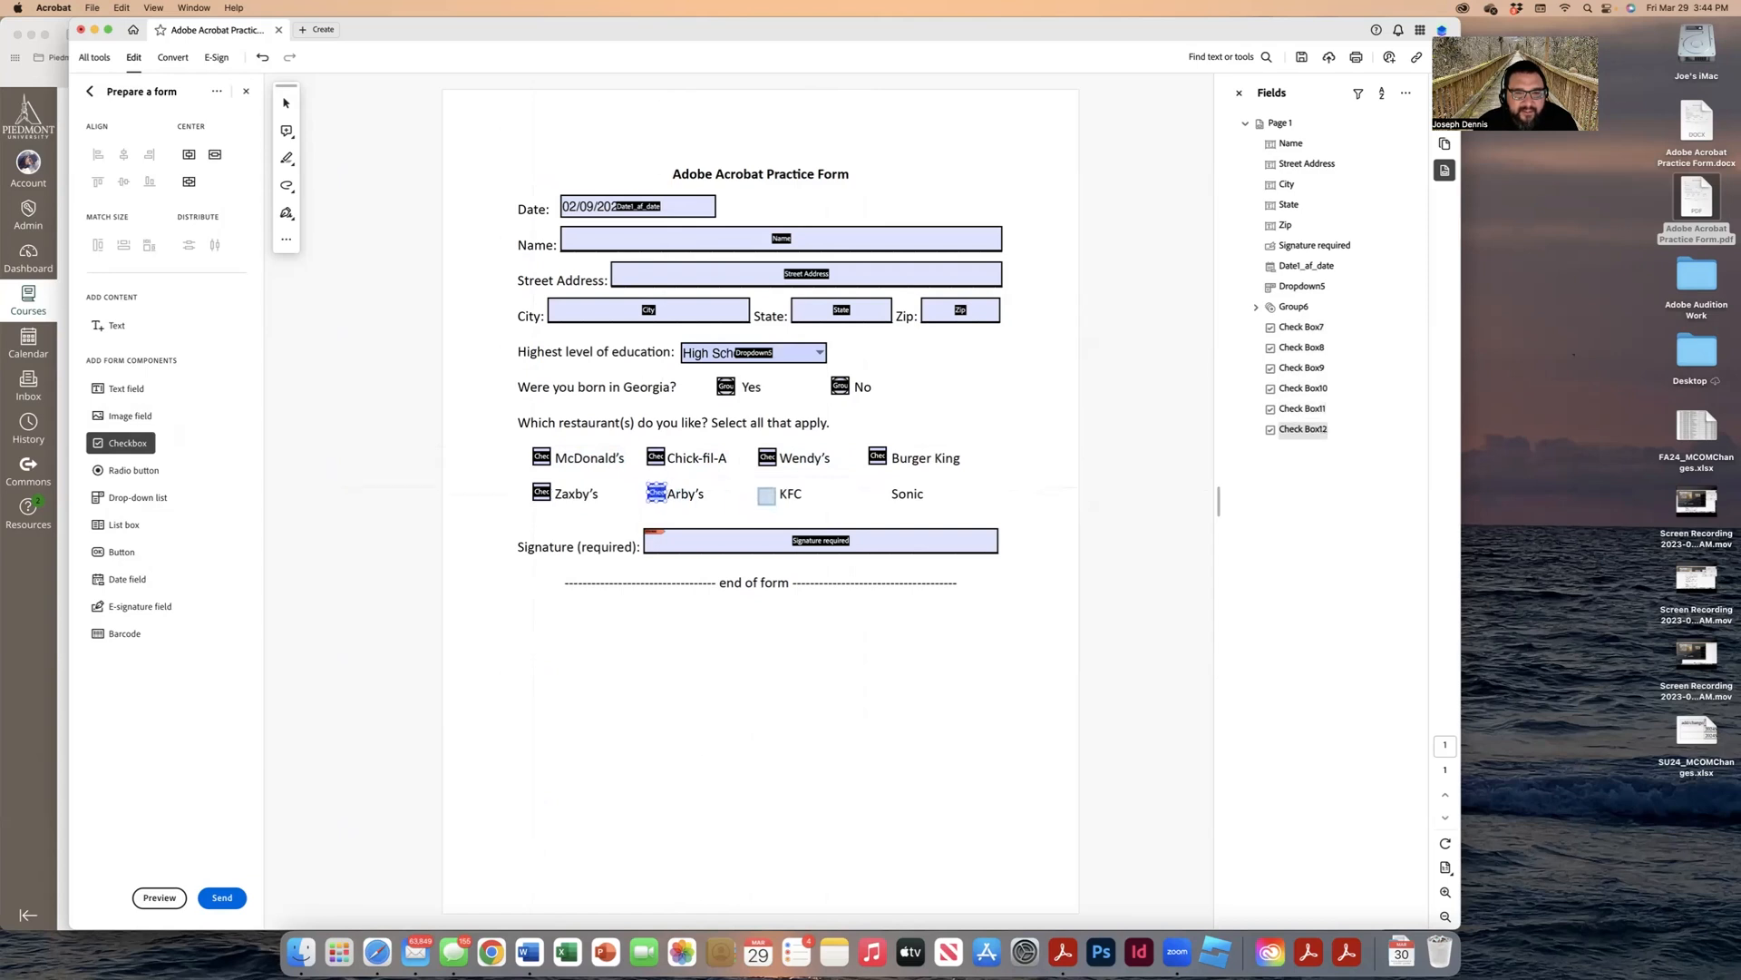
left_click(767, 493)
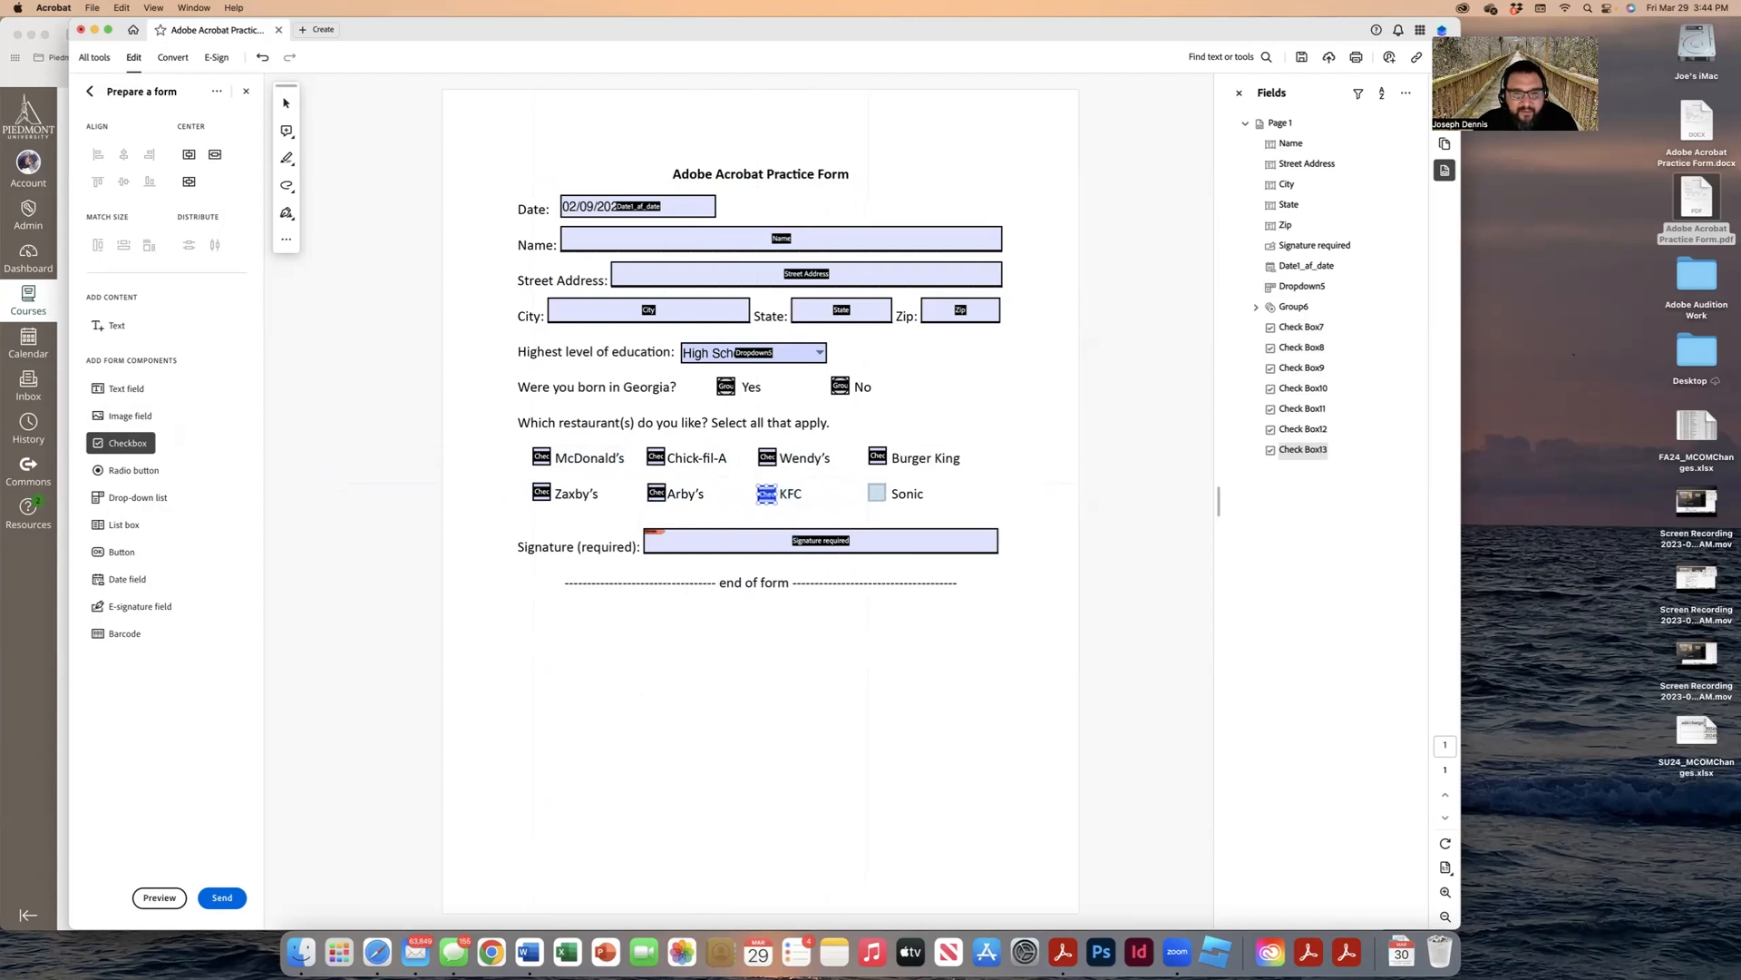
left_click(879, 493)
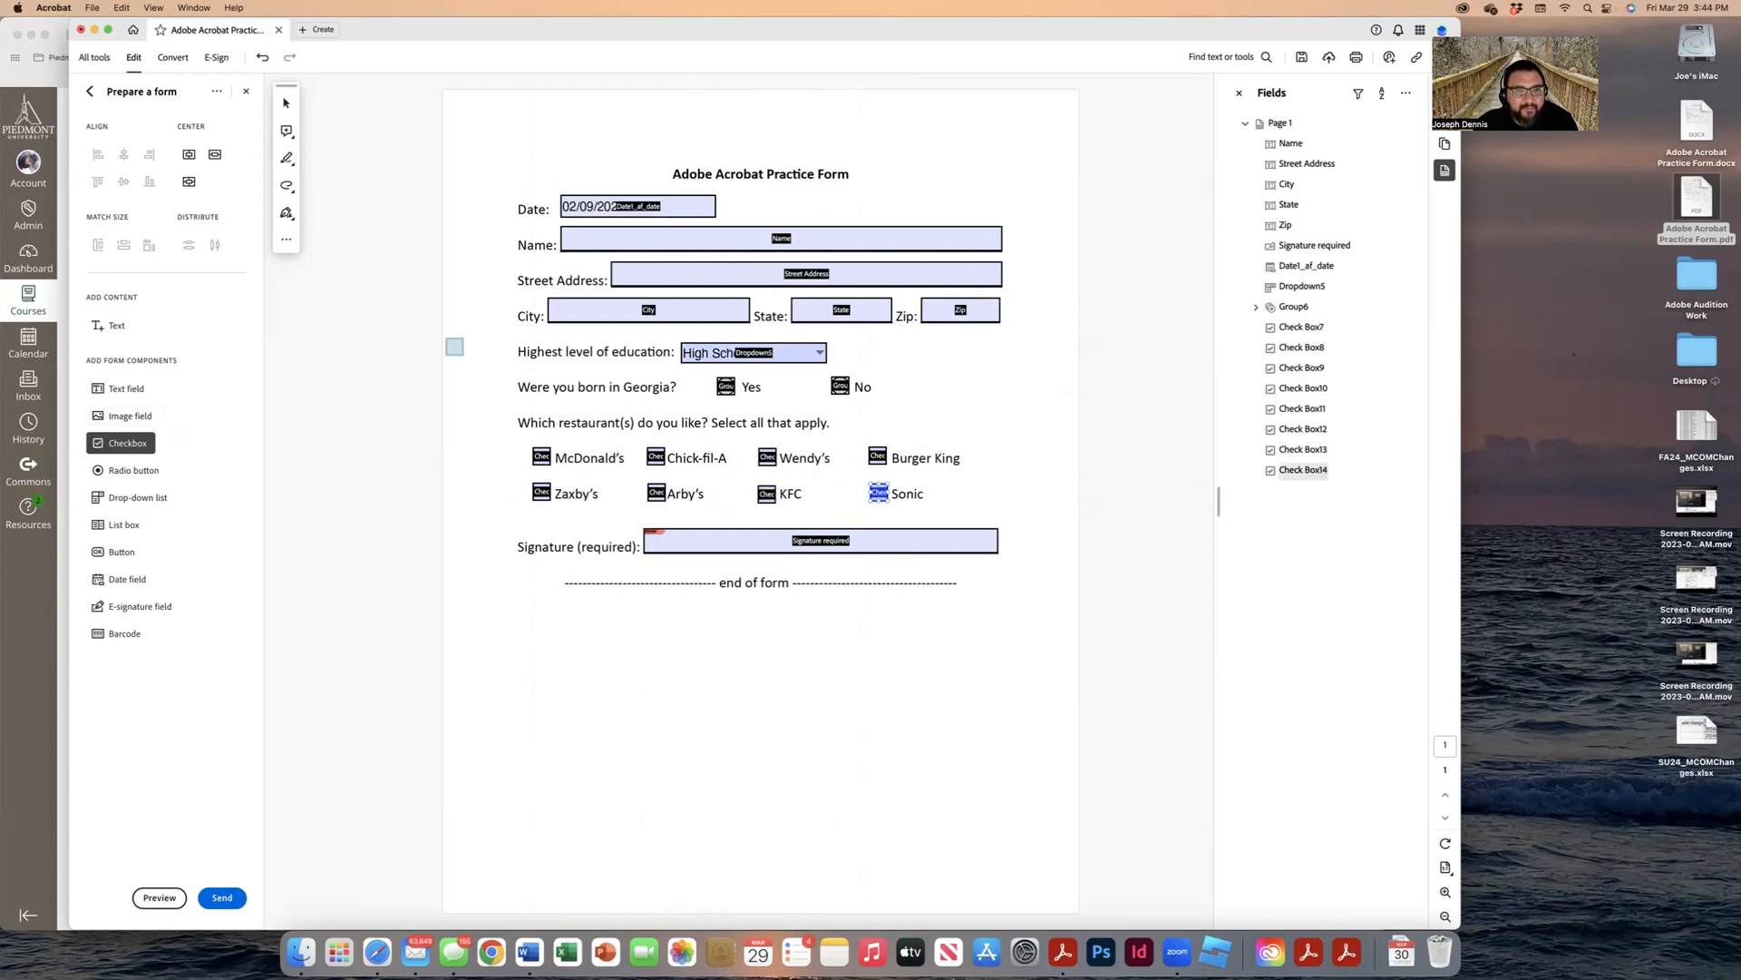
left_click(281, 106)
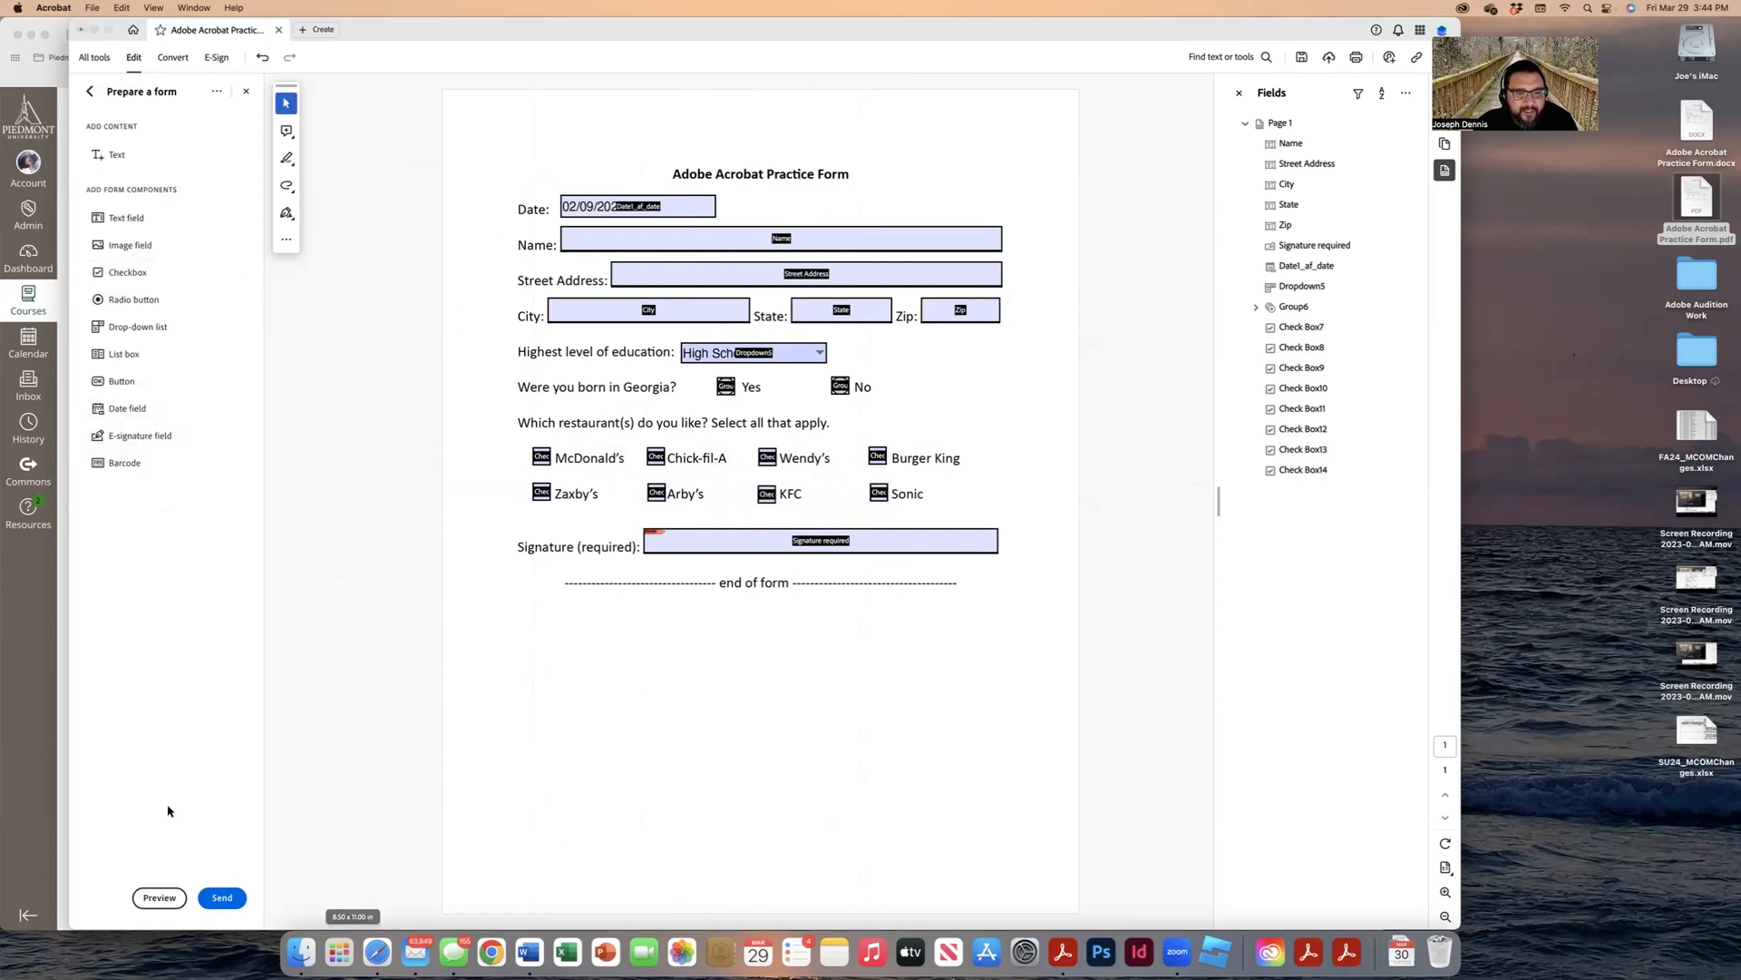
Step: In preview, tick and then untick the McDonald's and Chick-fil-A checkboxes
left_click(160, 897)
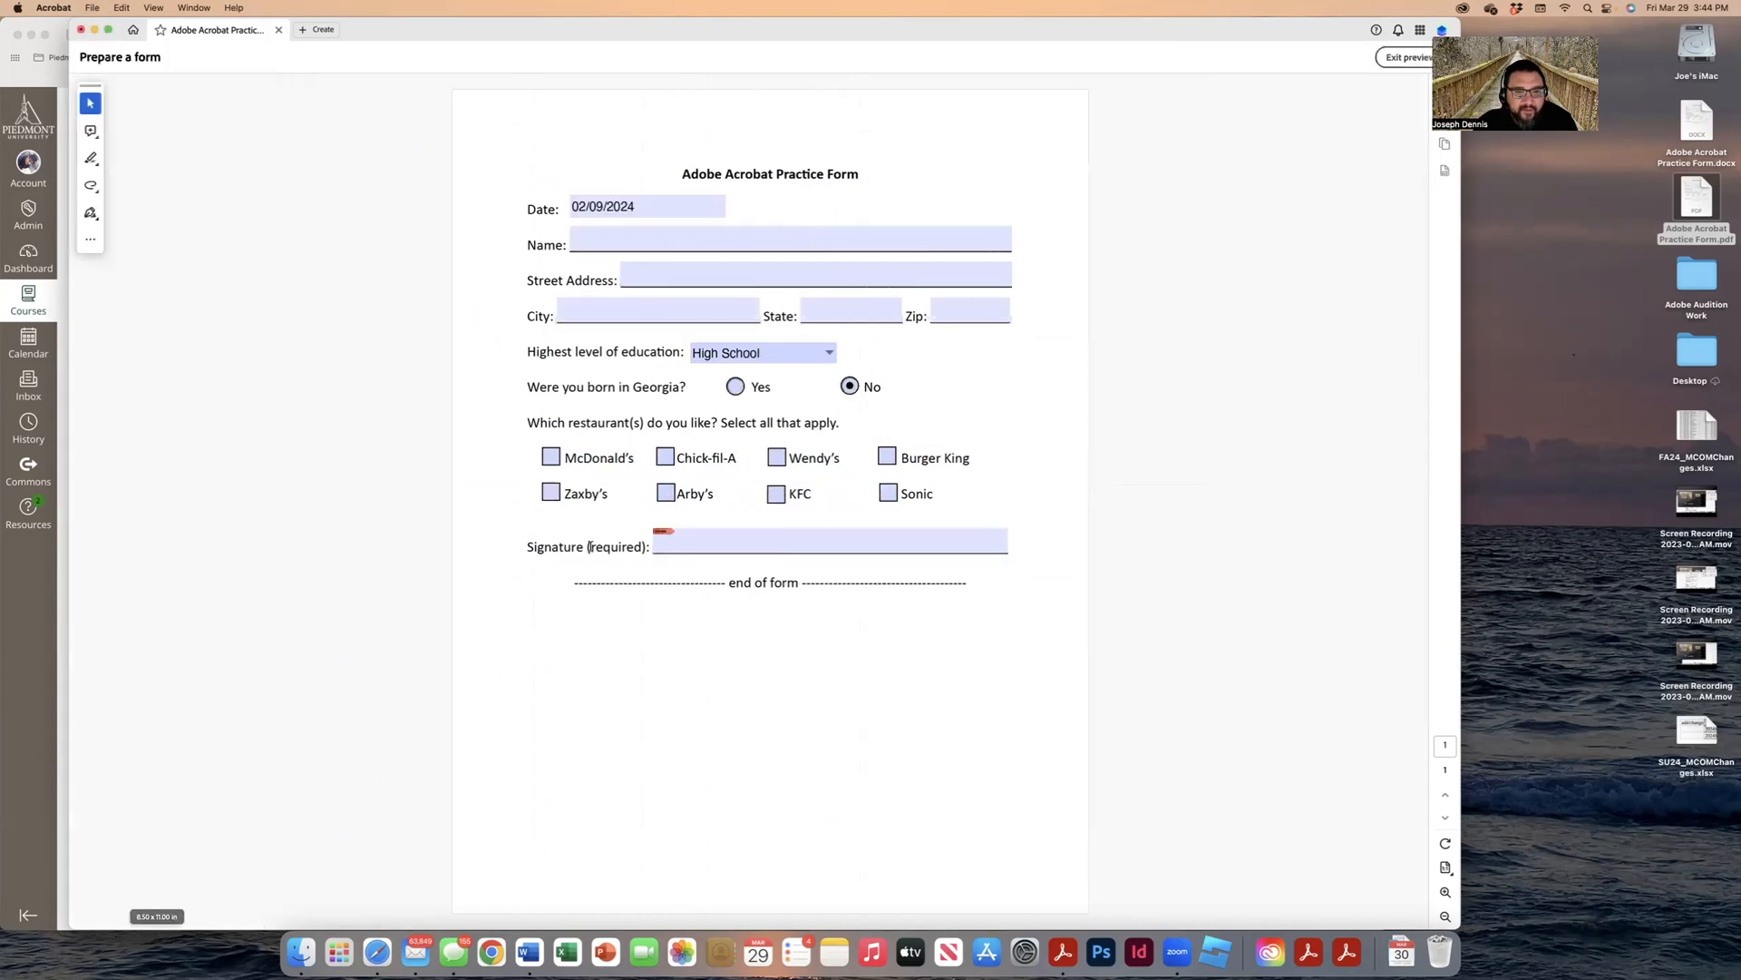
left_click(551, 456)
left_click(660, 464)
left_click(667, 457)
left_click(551, 459)
Step: Try the signature field, dismiss the digital ID prompt, and exit preview
left_click(704, 546)
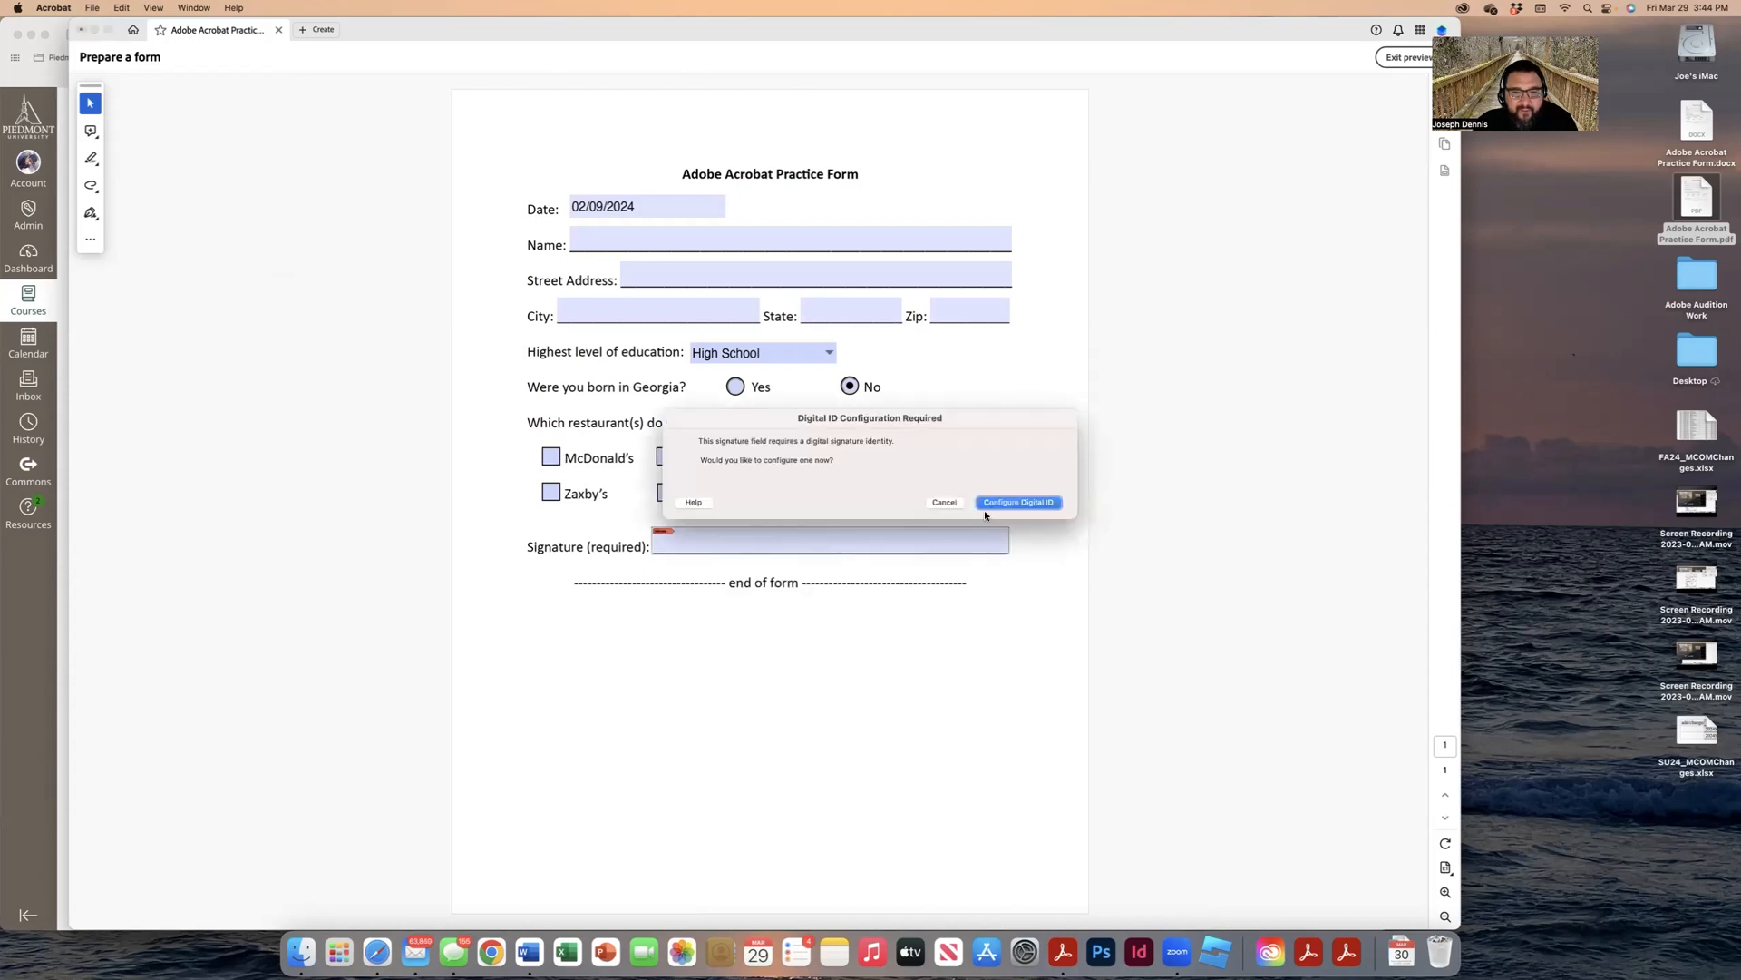
left_click(943, 502)
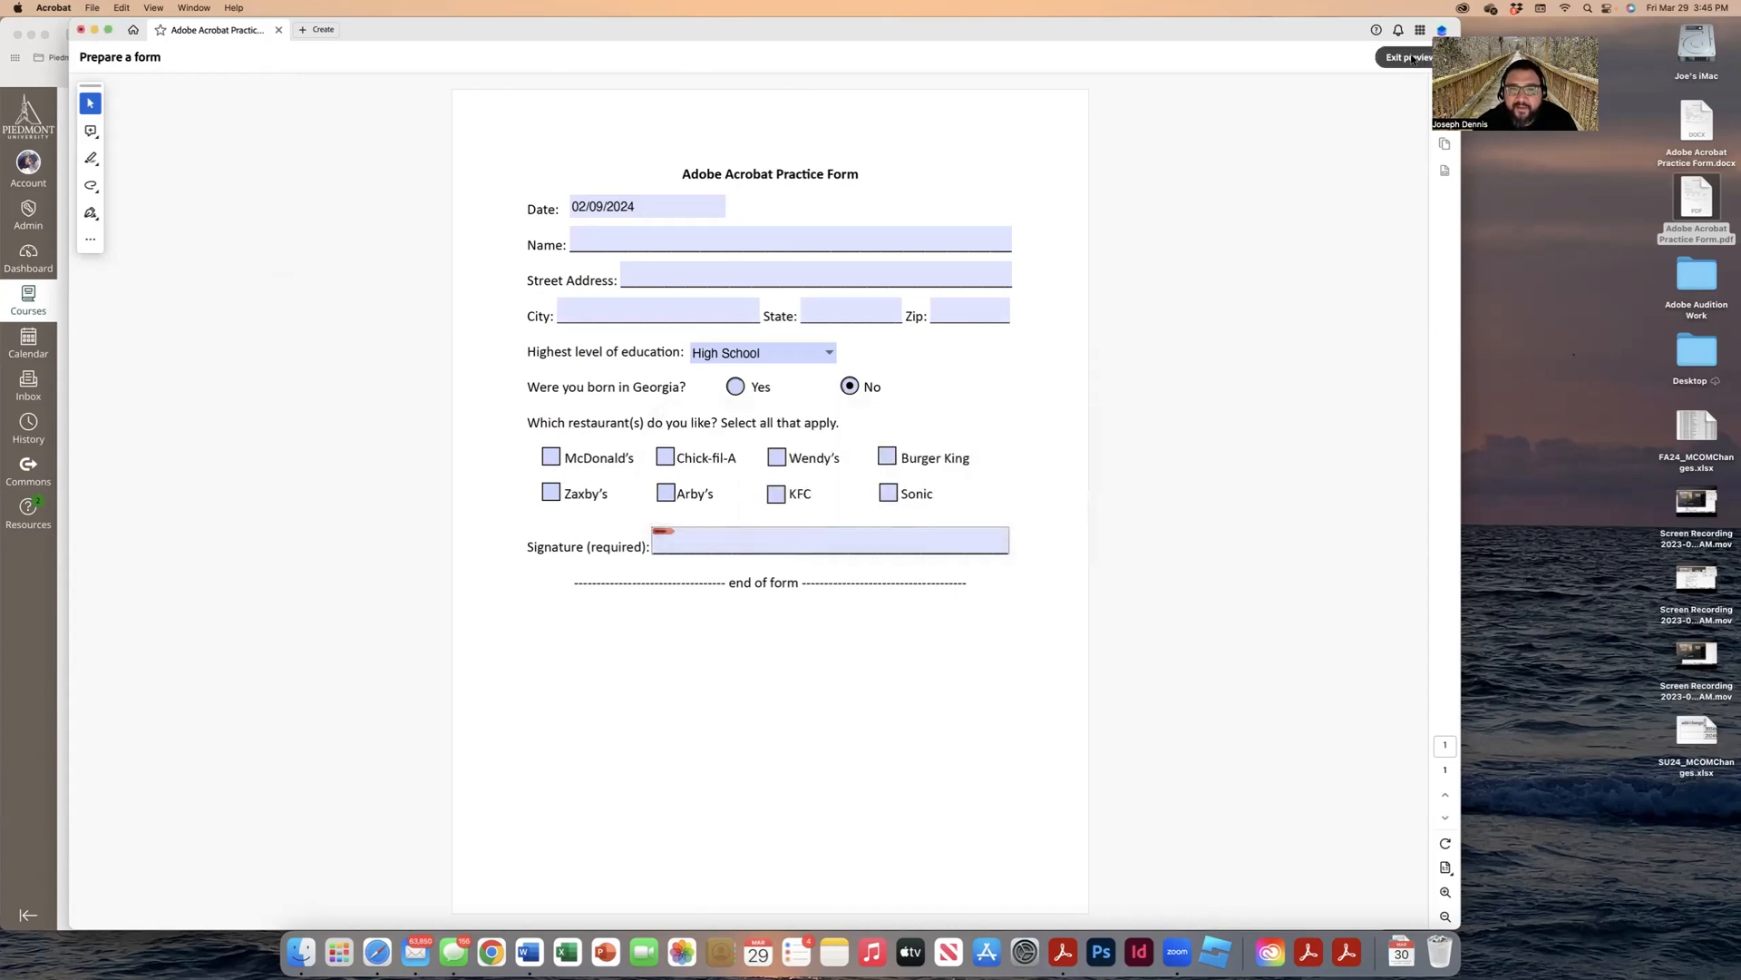
left_click(1408, 57)
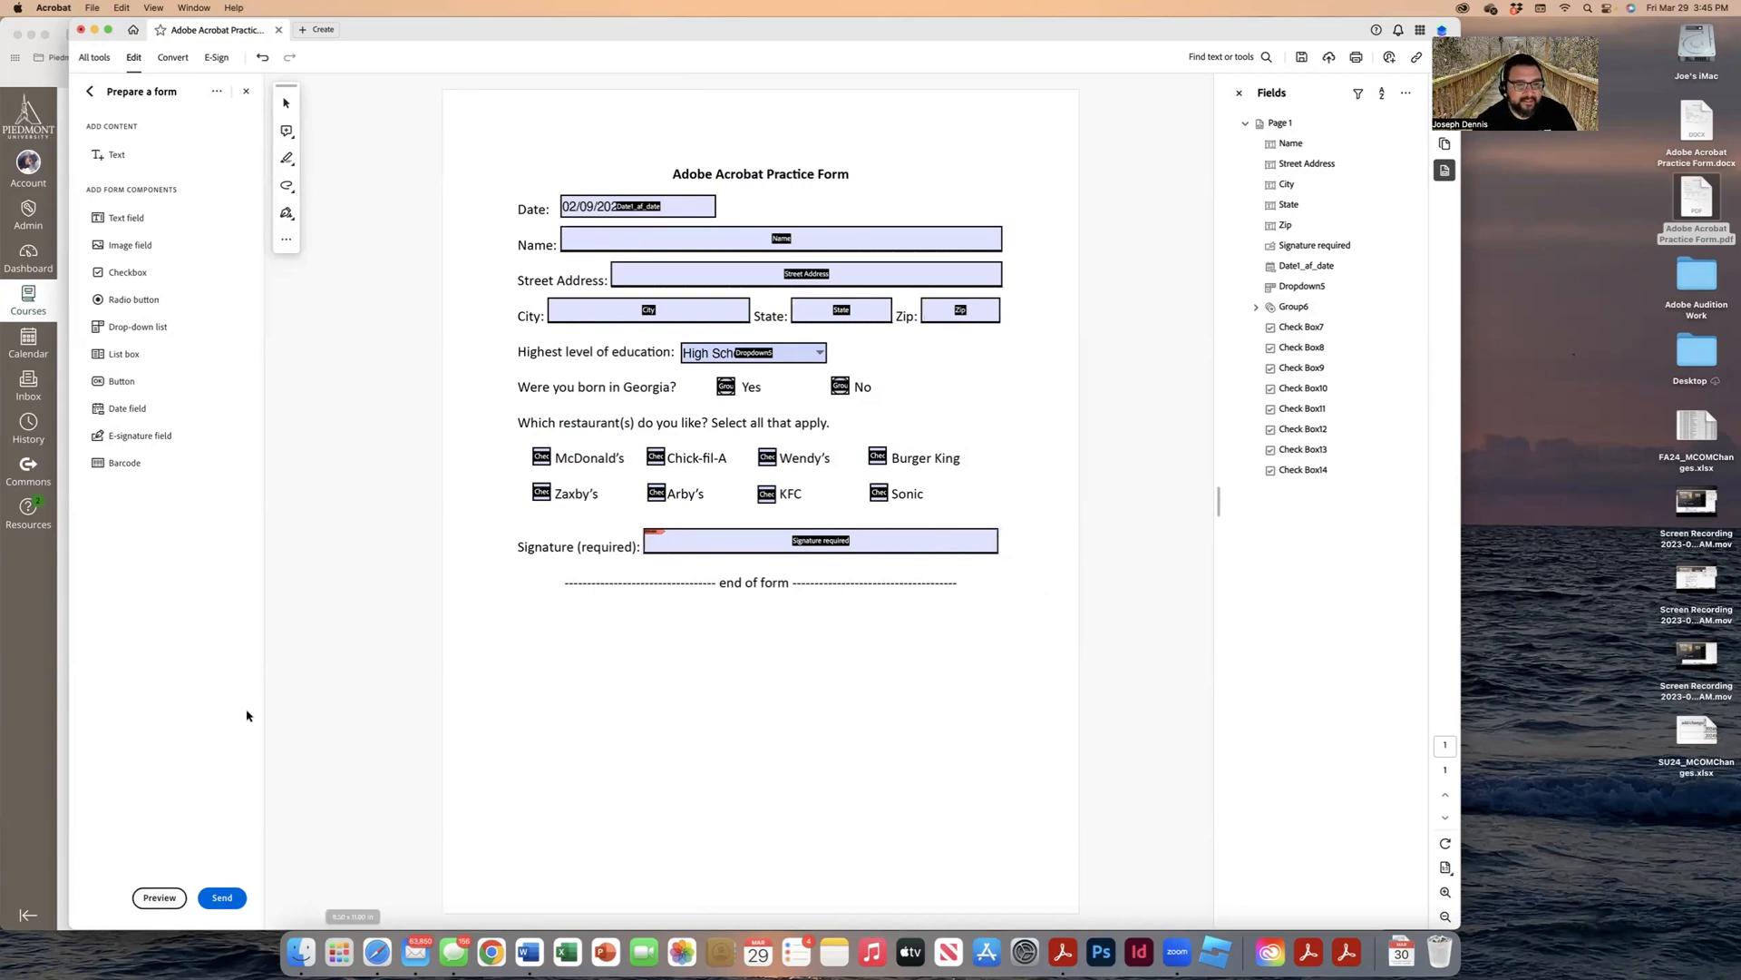
Step: In preview, enter a full name in the Name field and keep High School as education
left_click(161, 899)
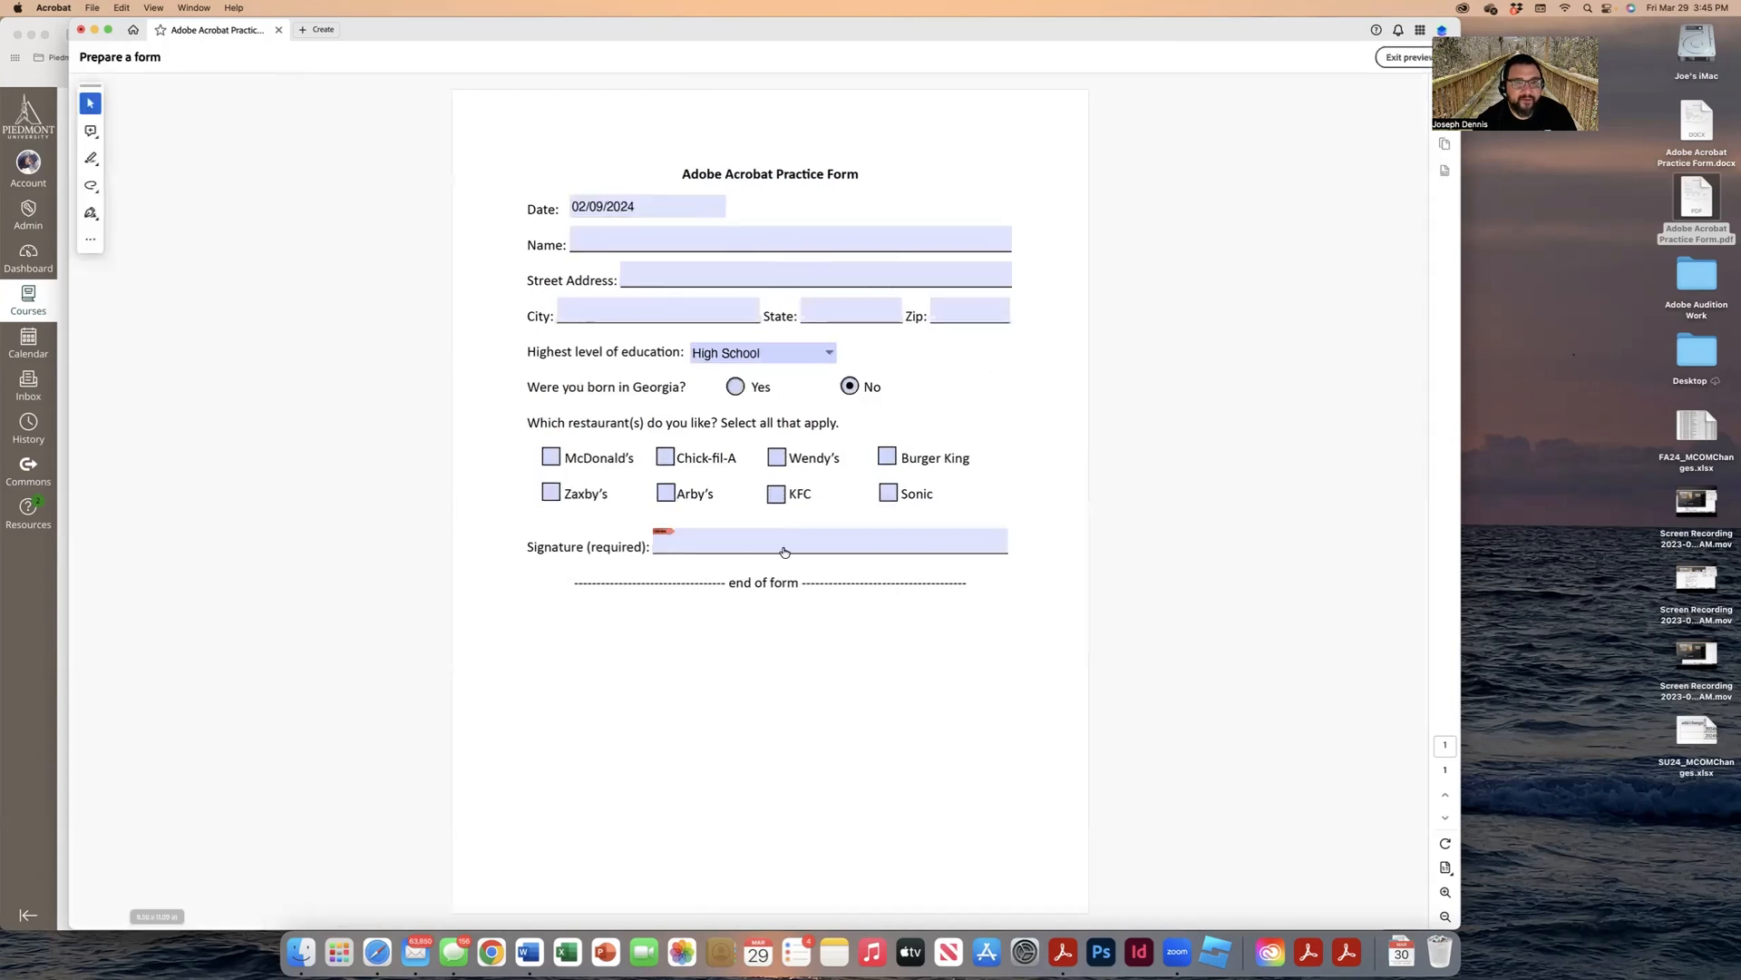
left_click(683, 237)
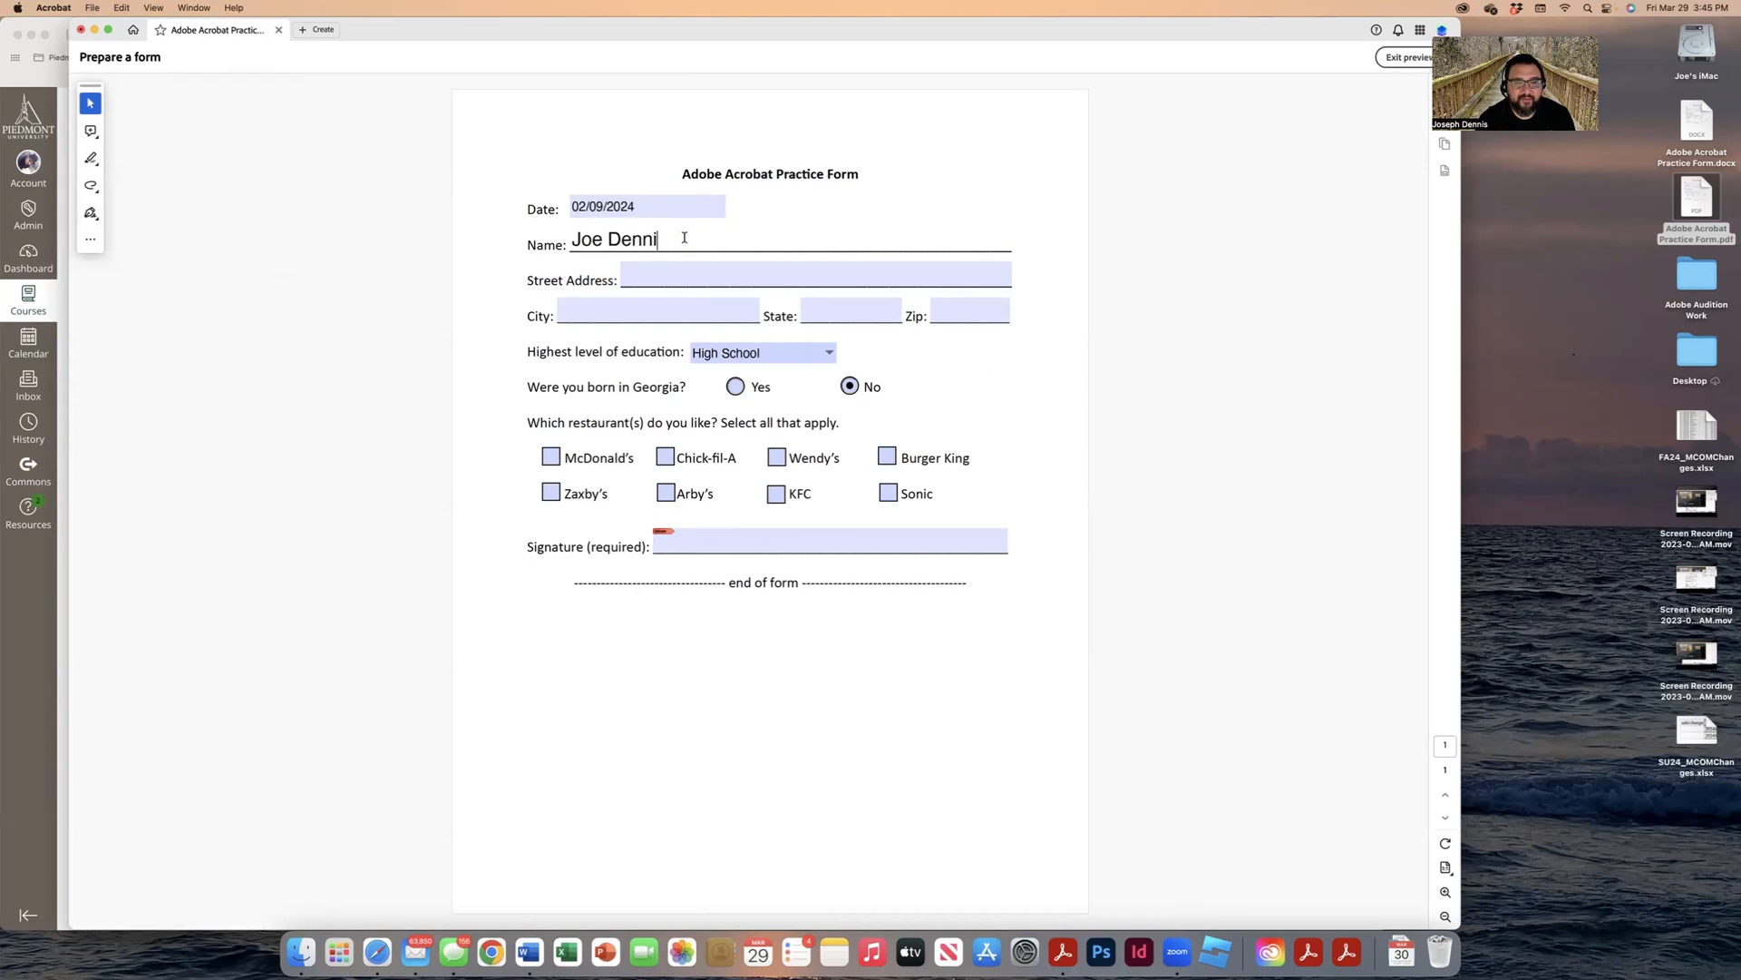
key("Tab")
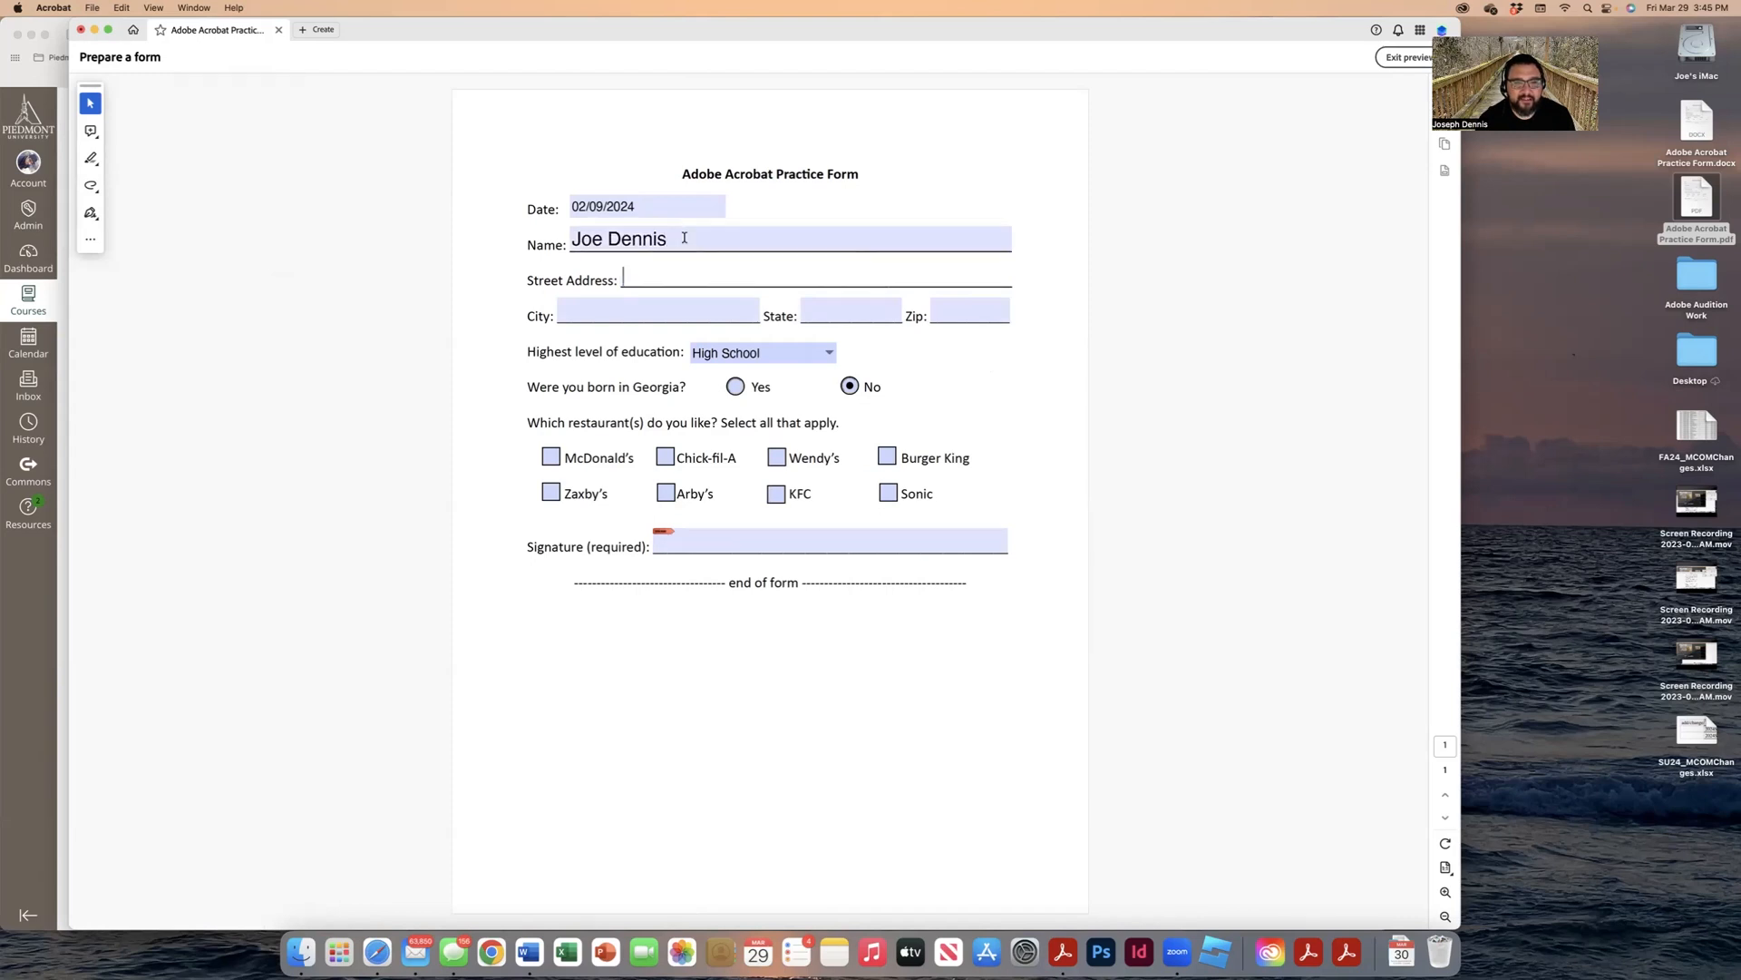
key("Tab")
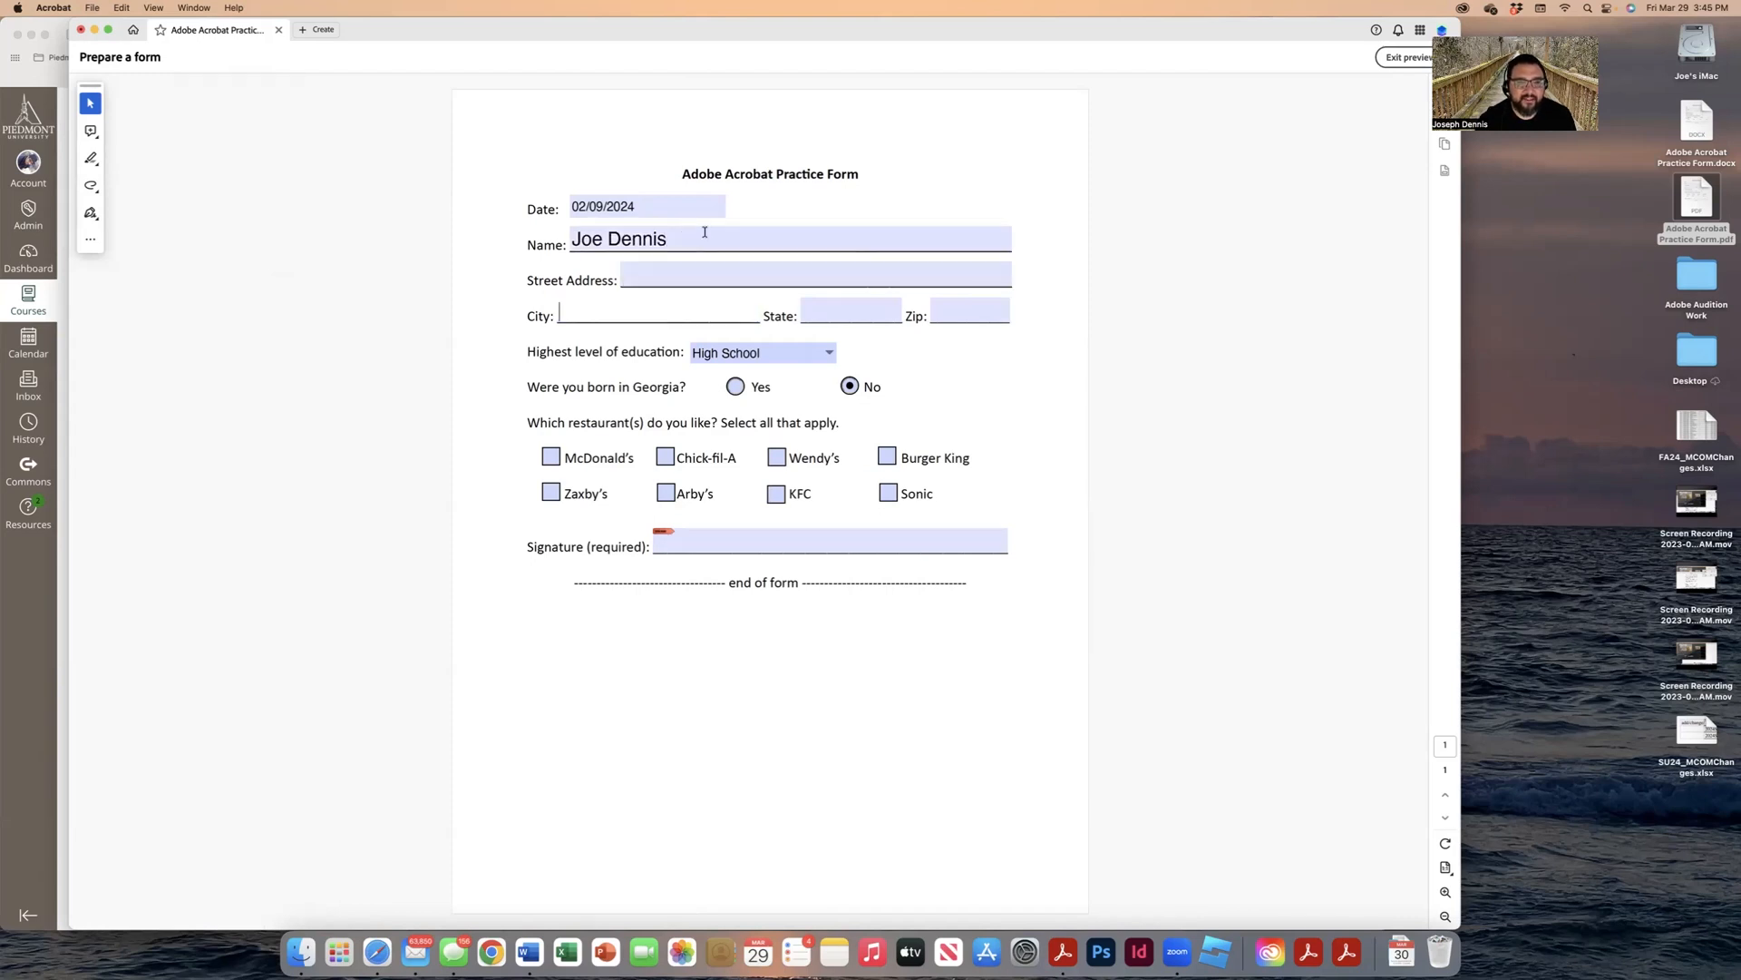
left_click(829, 352)
left_click(833, 352)
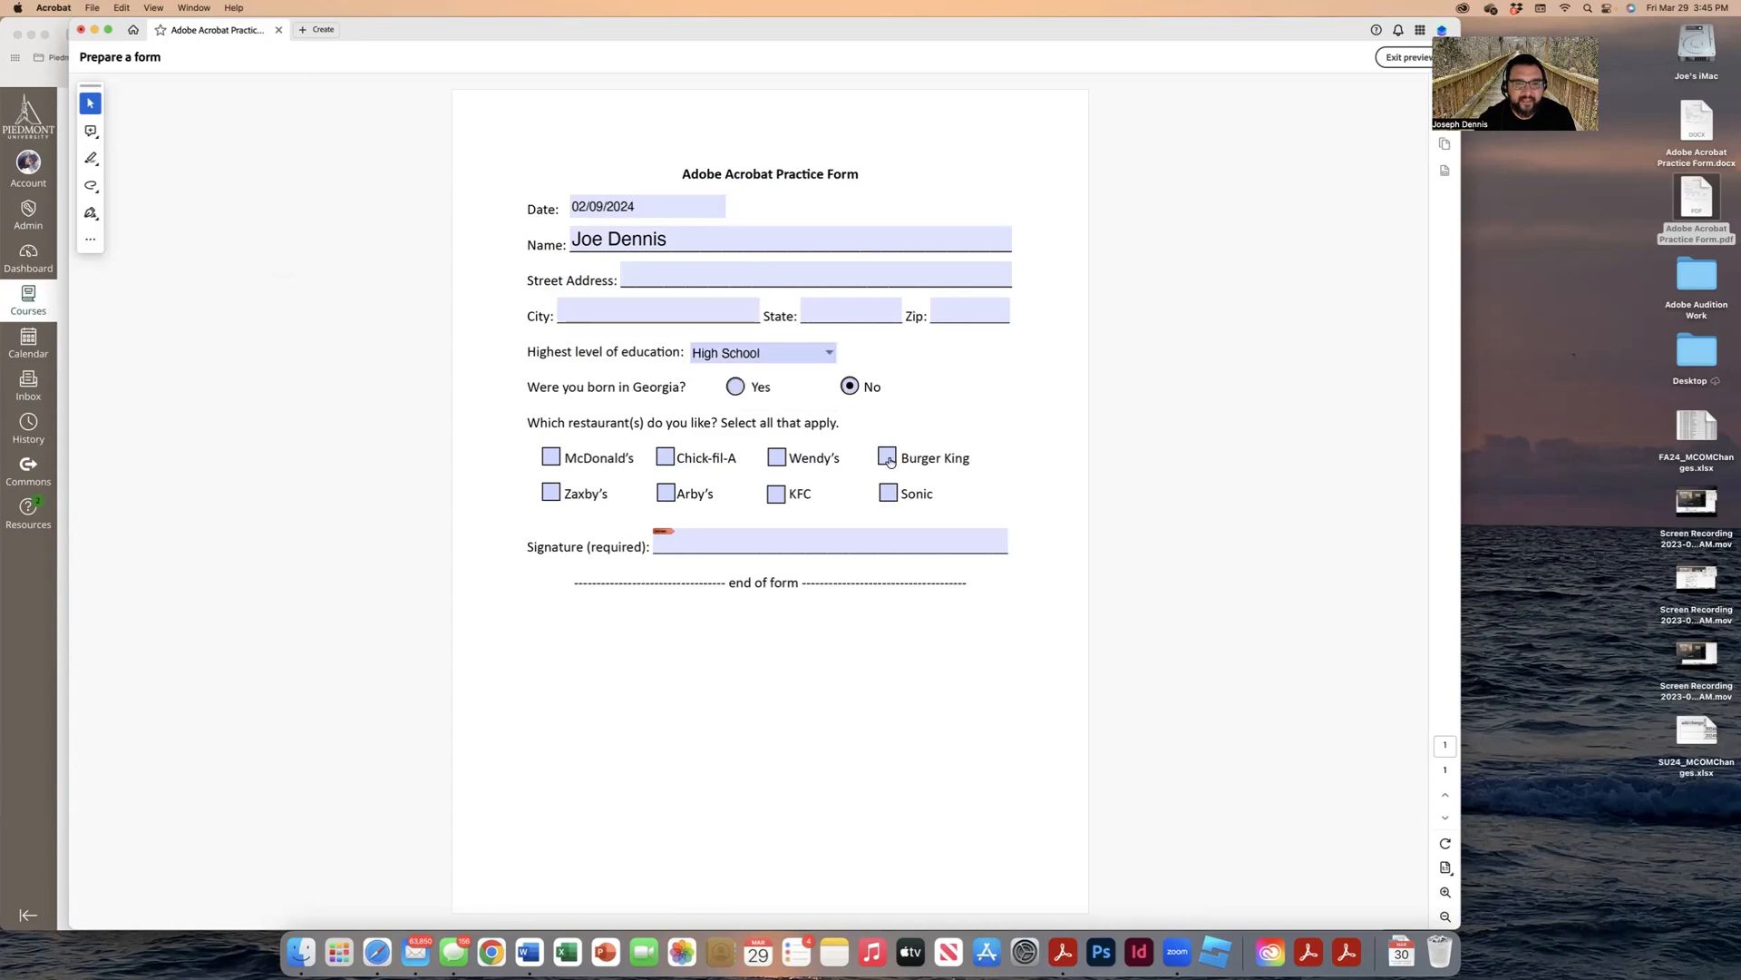
Step: Tick Chick-fil-A, Arby's and KFC, then exit preview
left_click(667, 457)
left_click(668, 493)
left_click(776, 493)
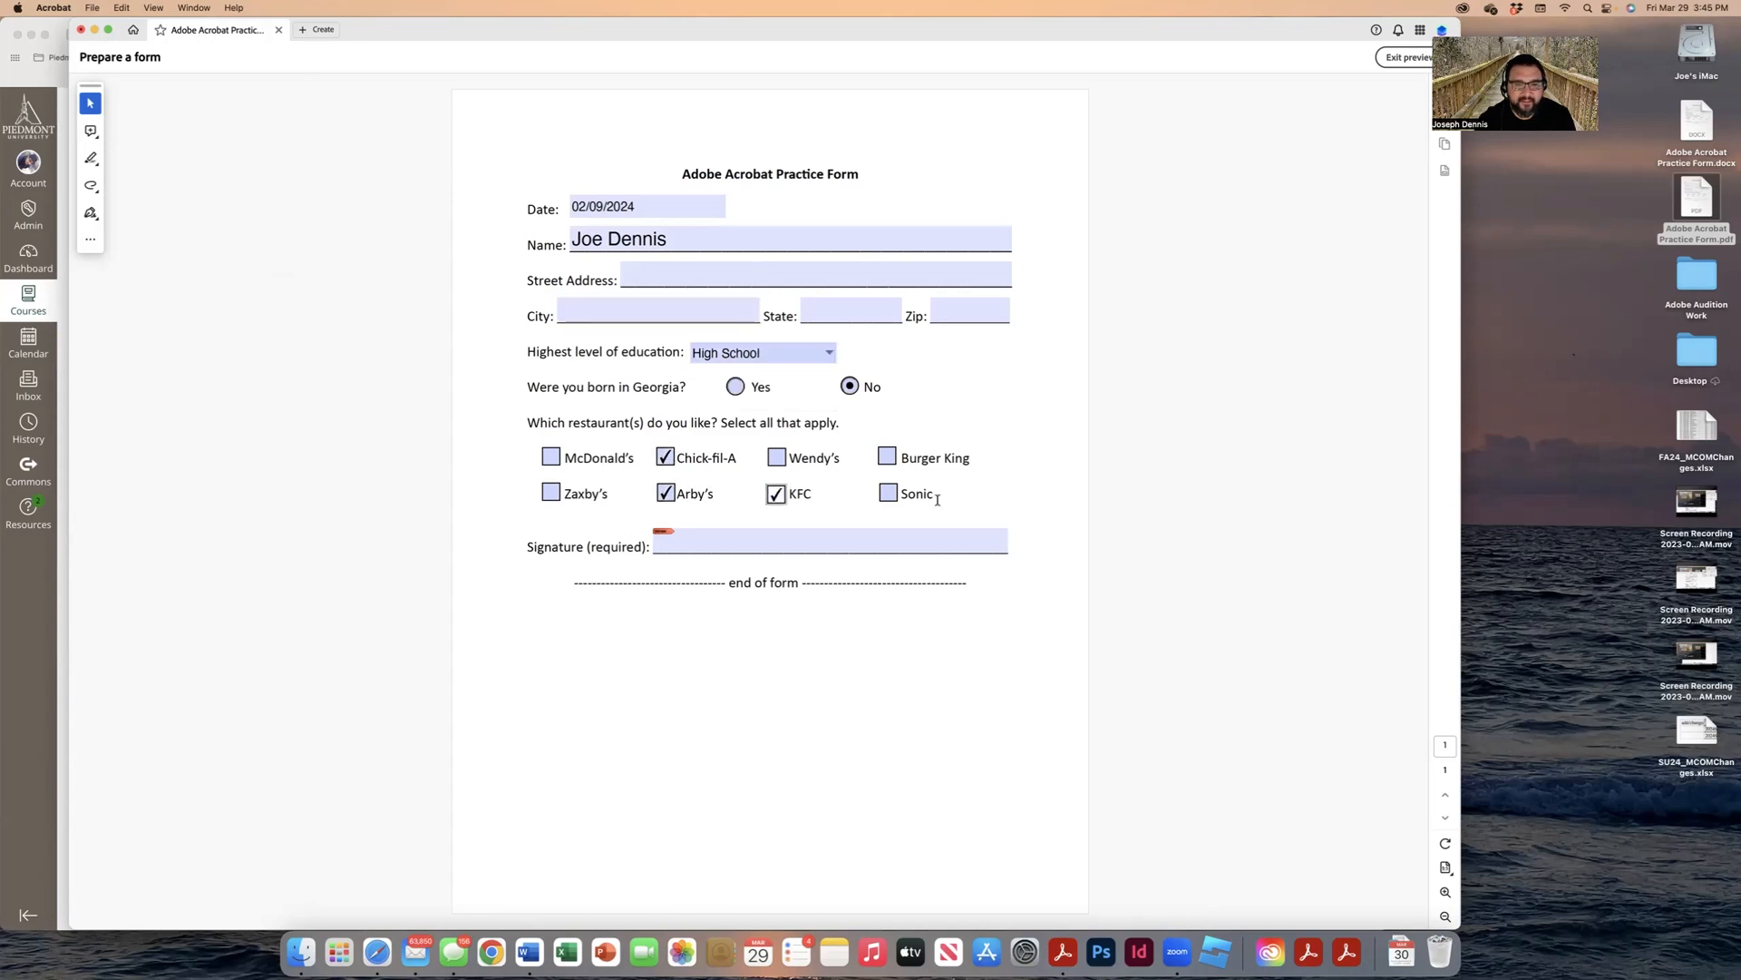
left_click(1409, 57)
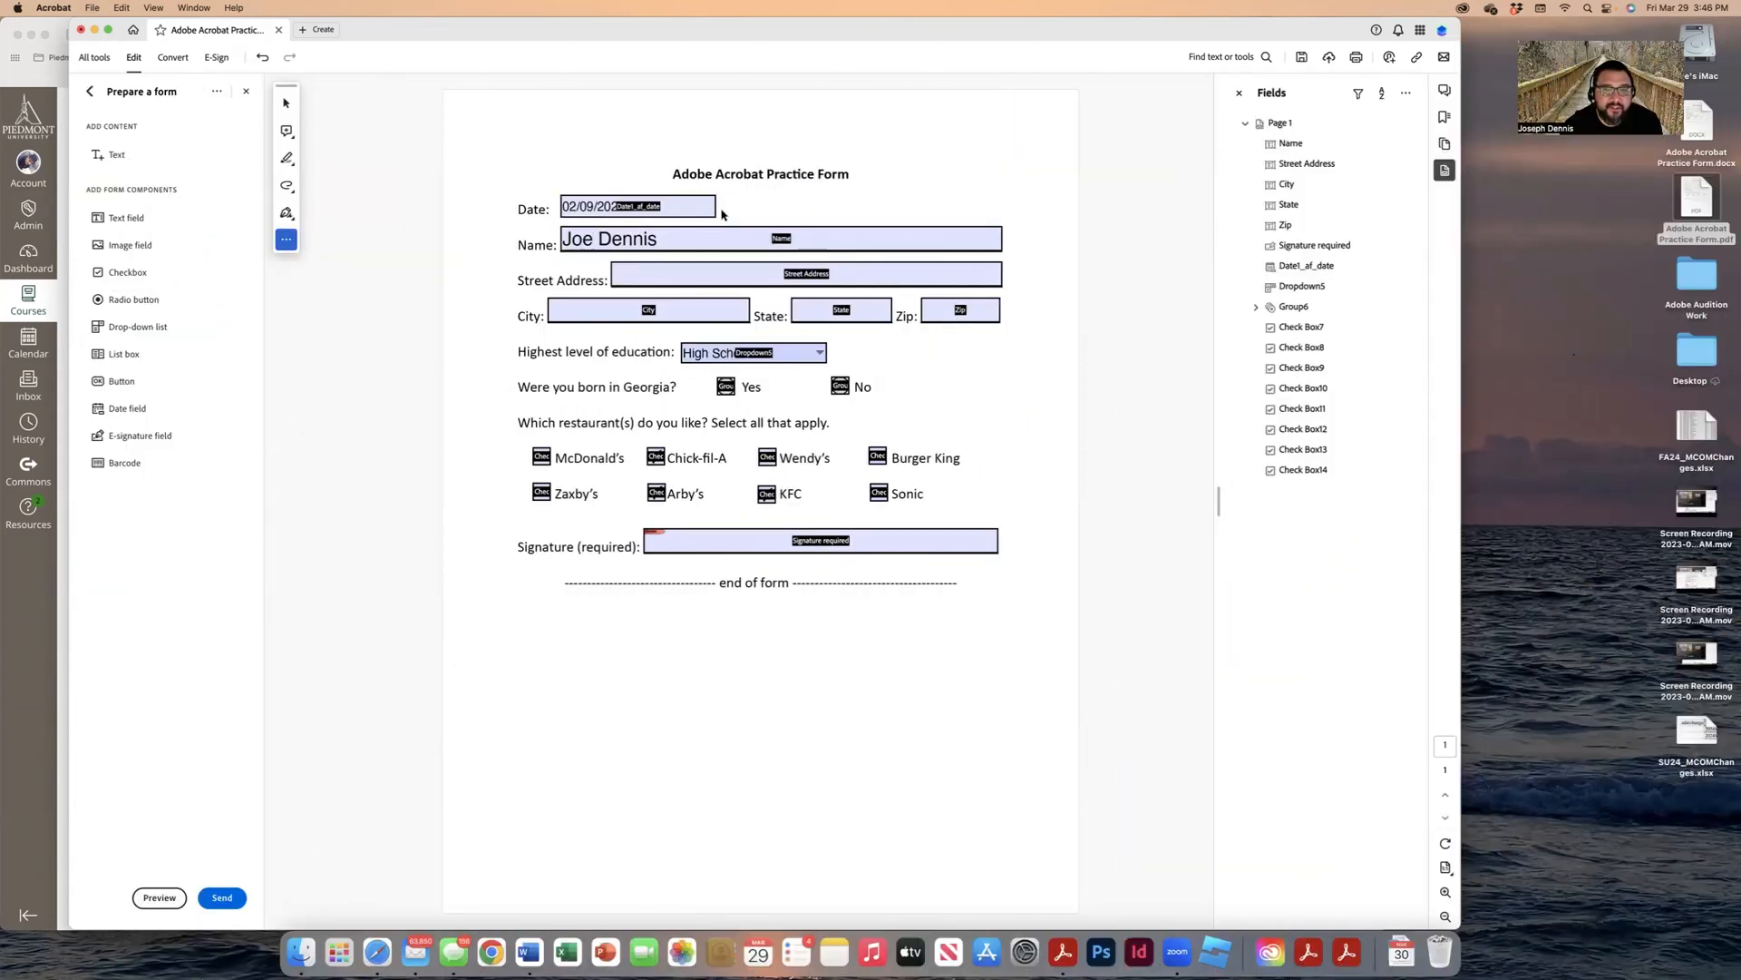
Step: Clear all test entries using Clear form from the Fields panel options
left_click(1405, 95)
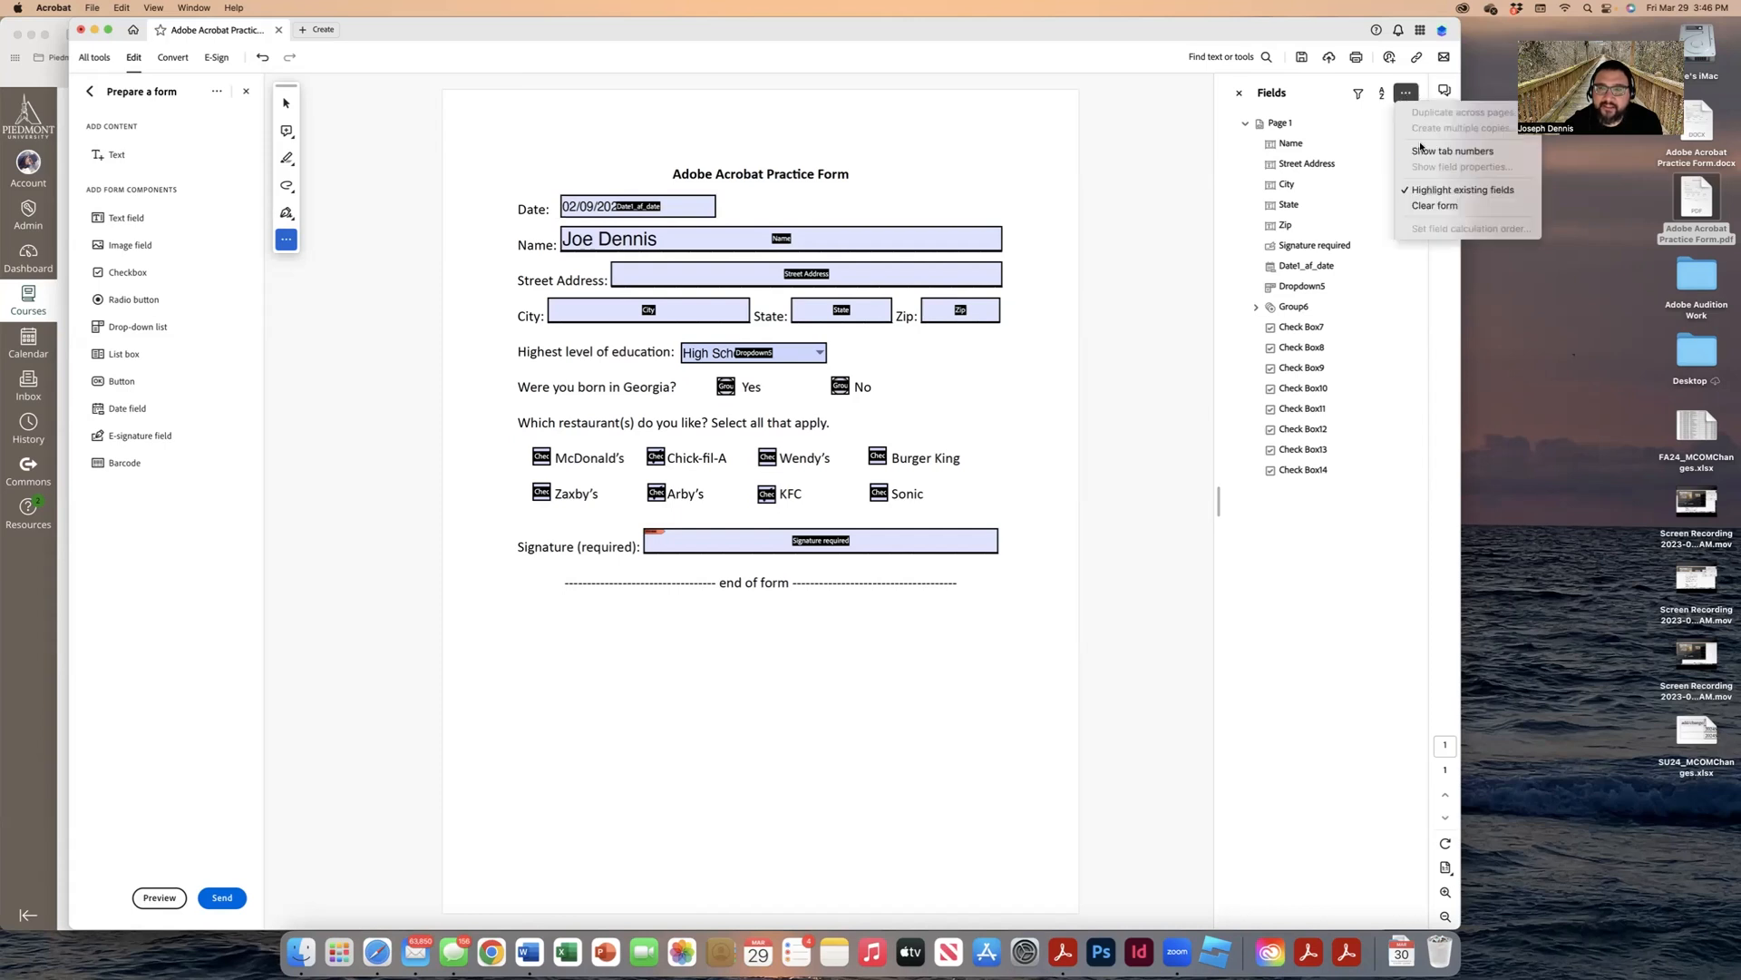
left_click(1426, 206)
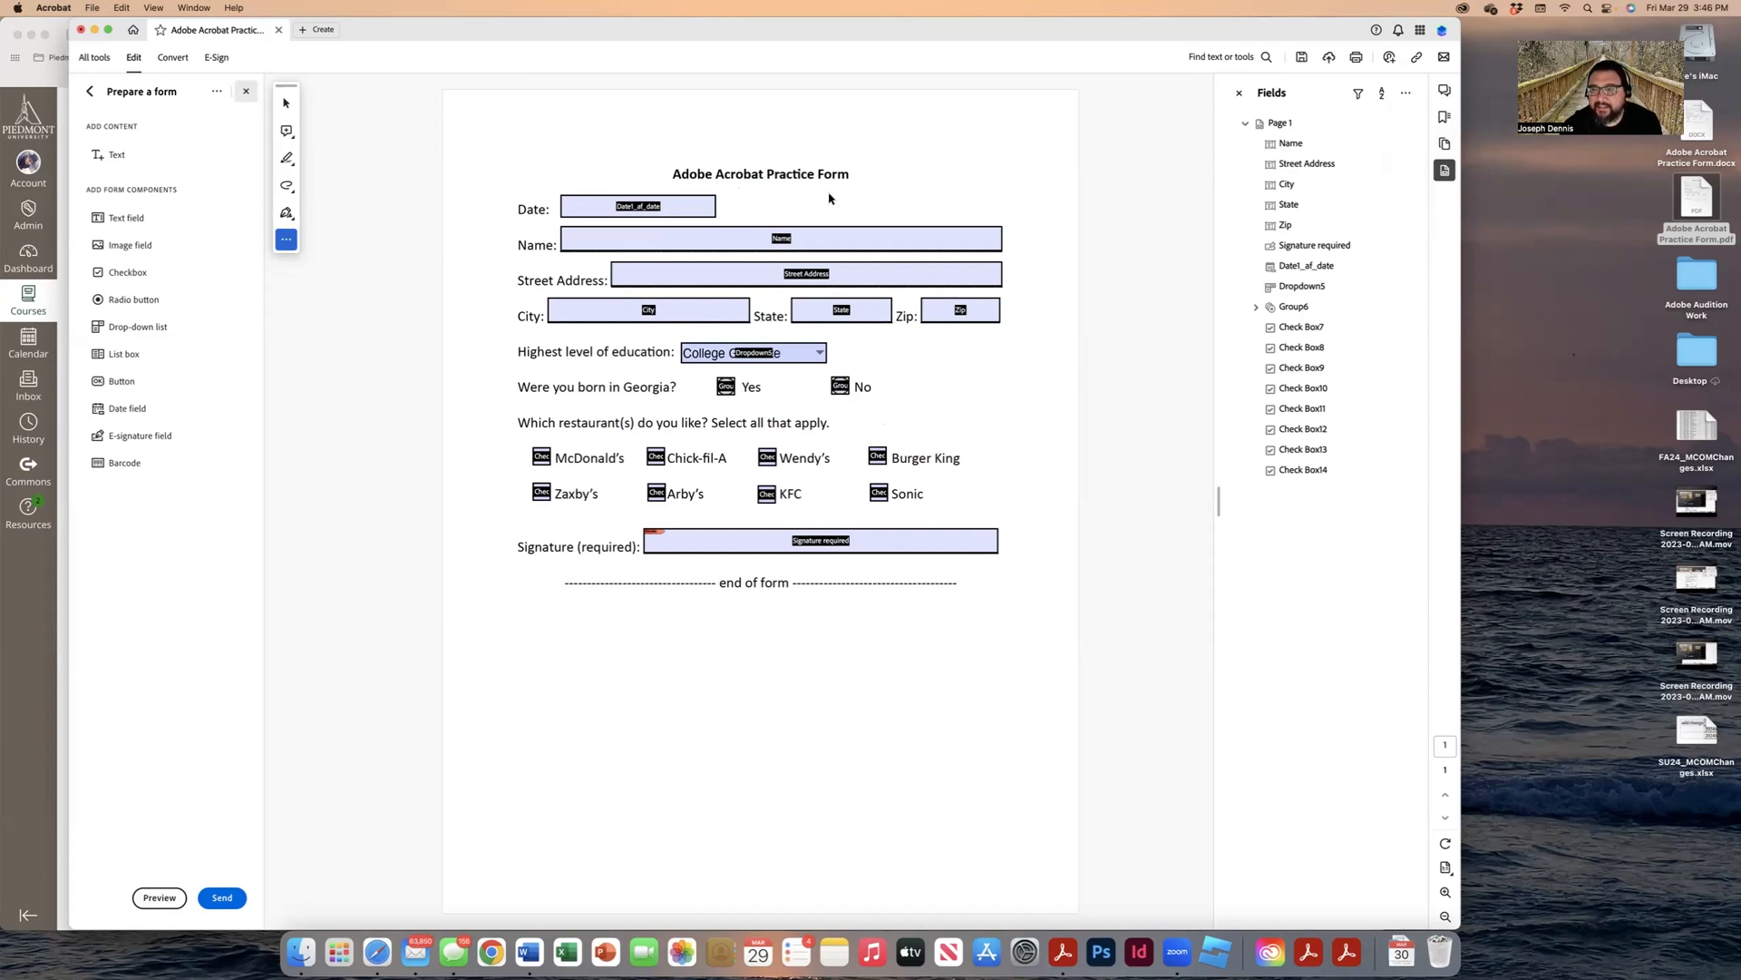
left_click(96, 7)
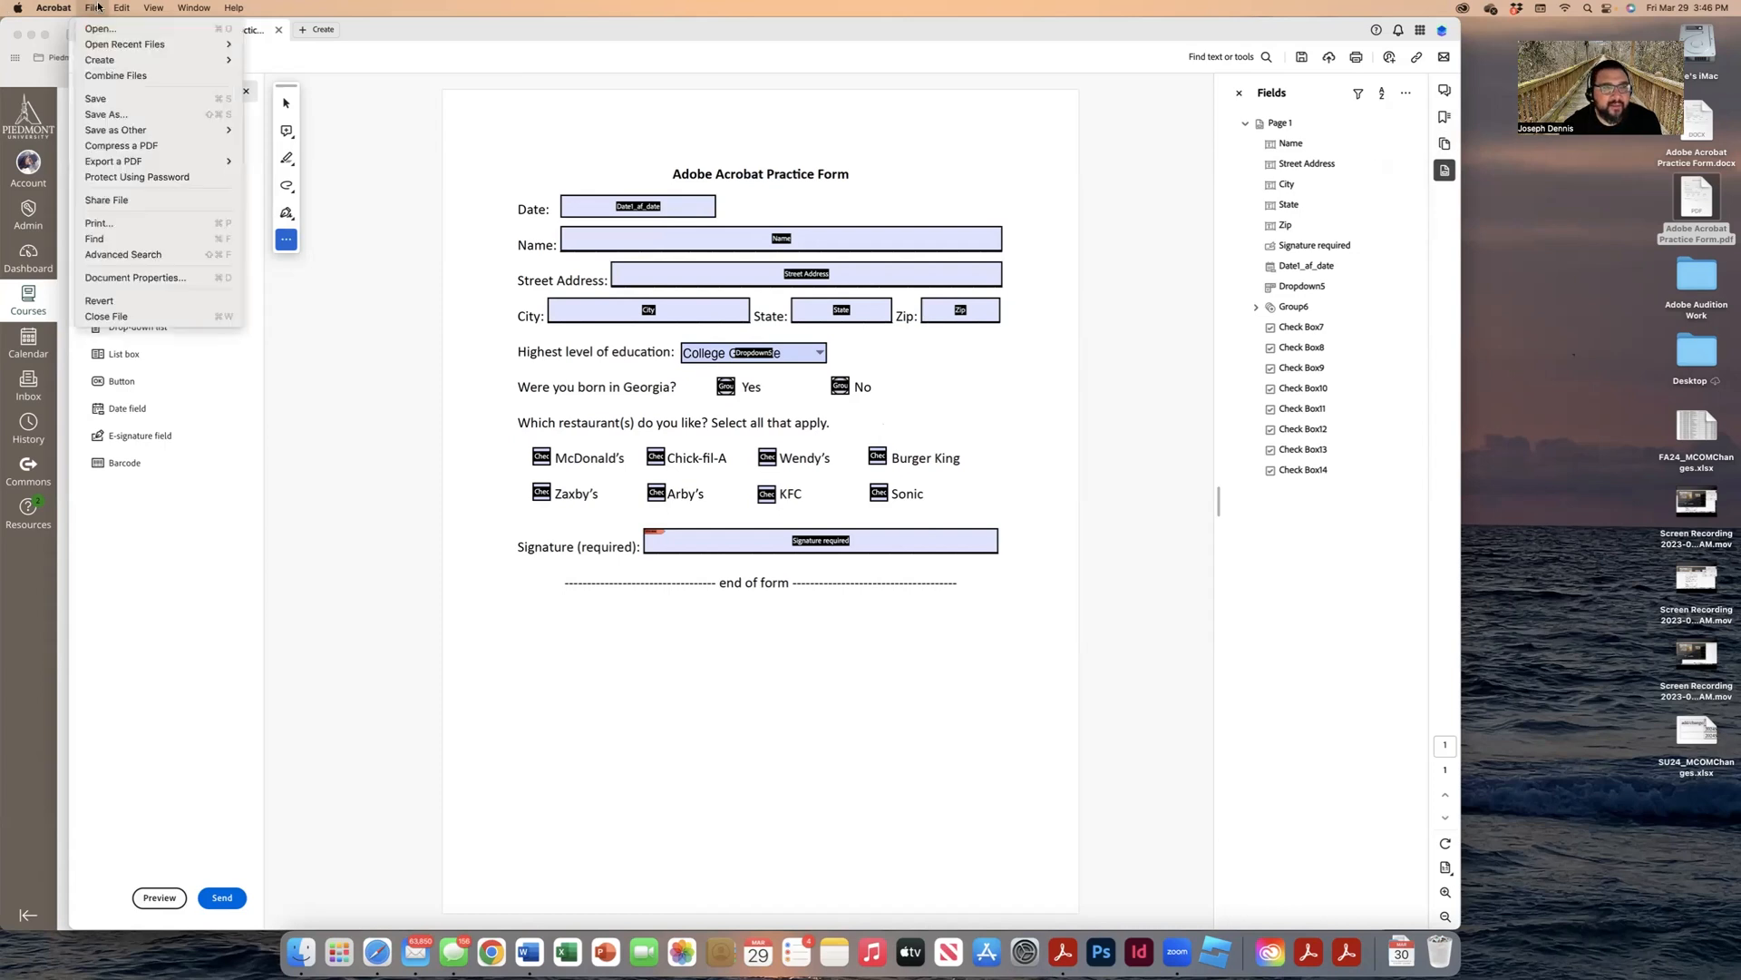
Step: Save the form over Adobe Acrobat Practice Form.pdf on the Desktop, then close the document
left_click(102, 113)
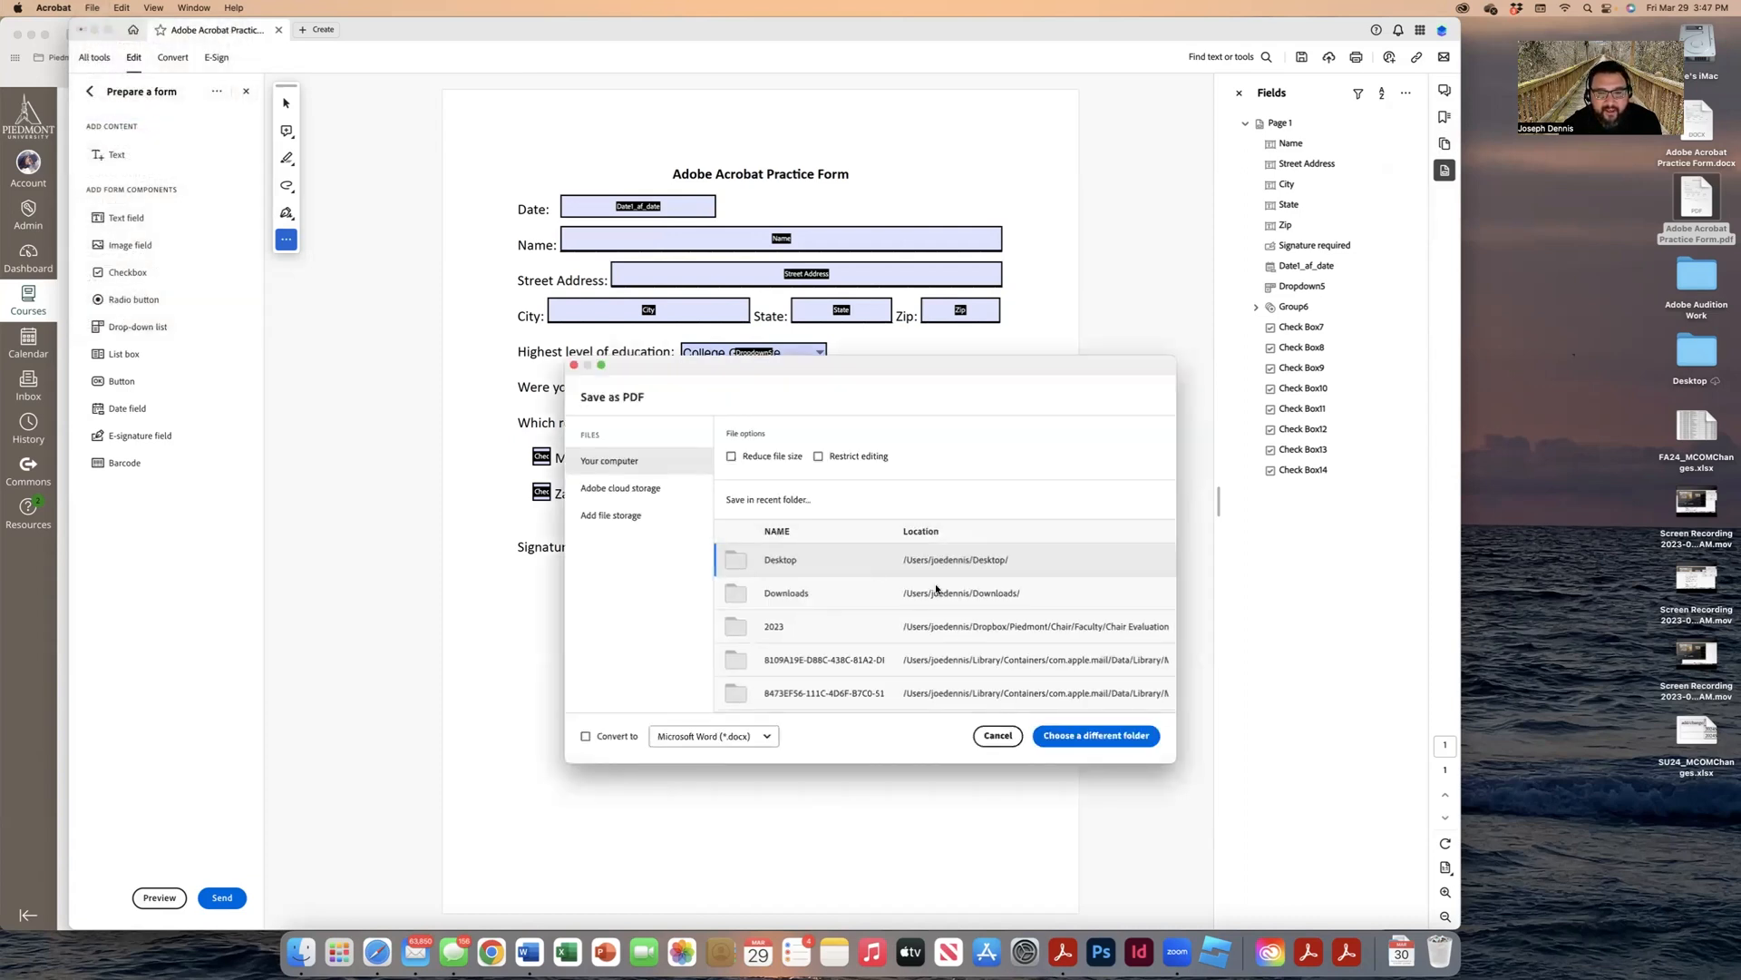
left_click(860, 568)
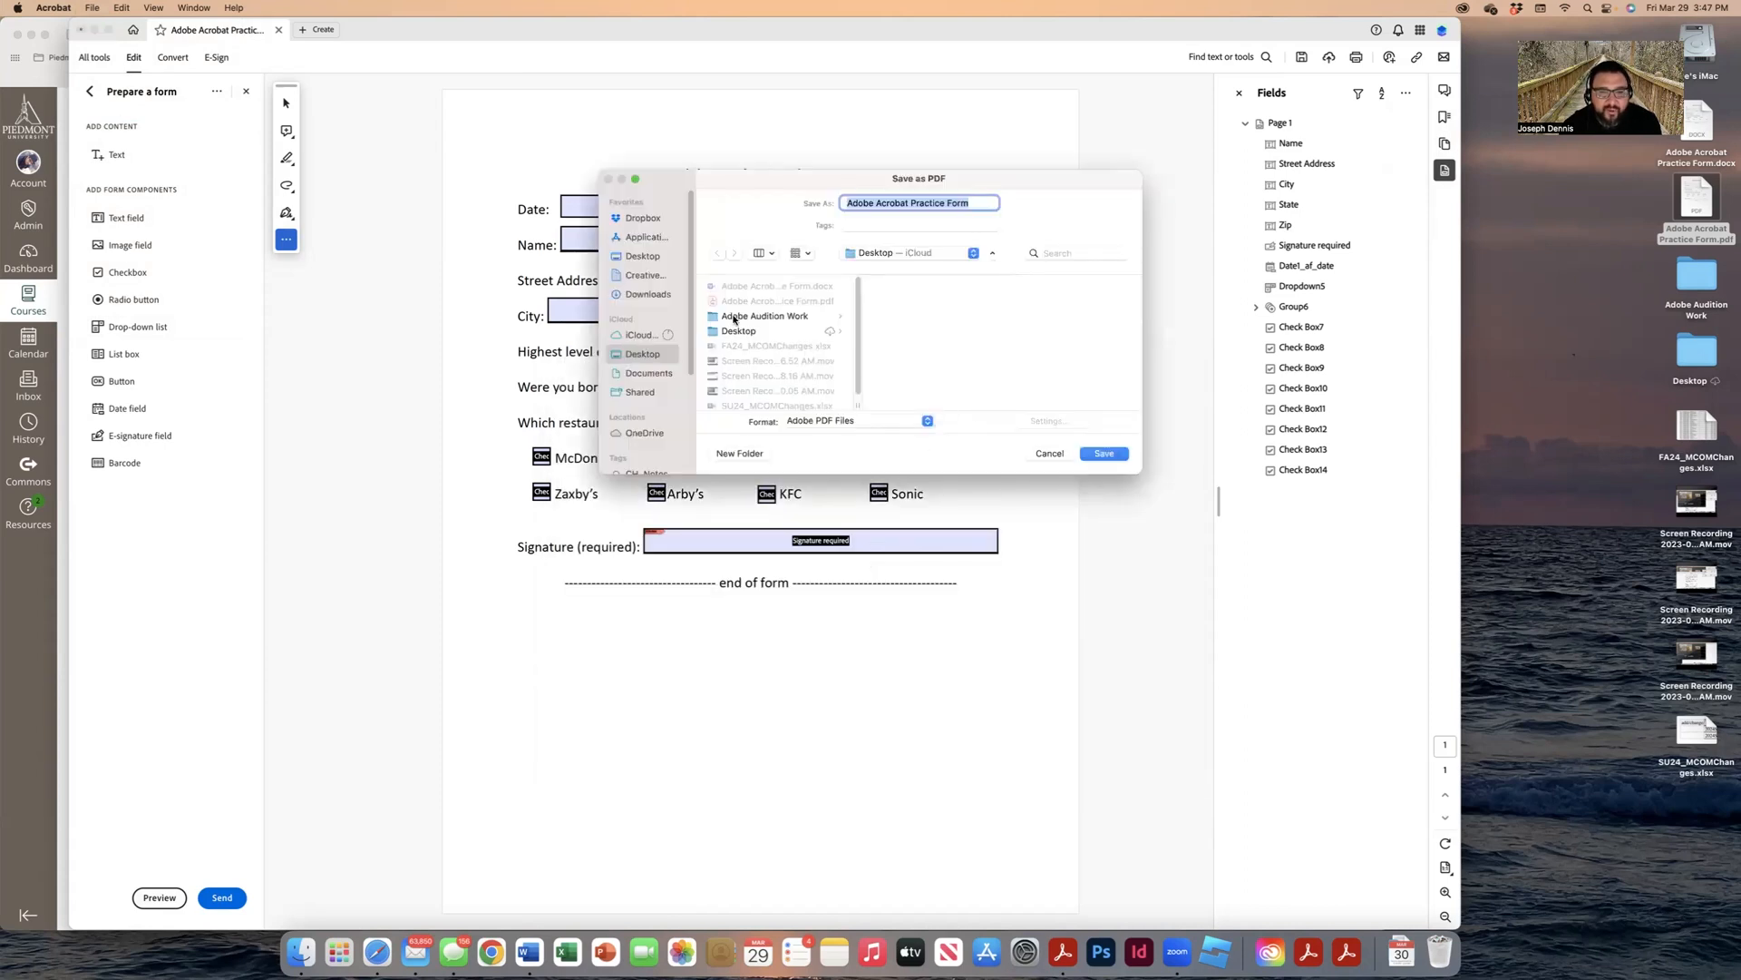
left_click(764, 301)
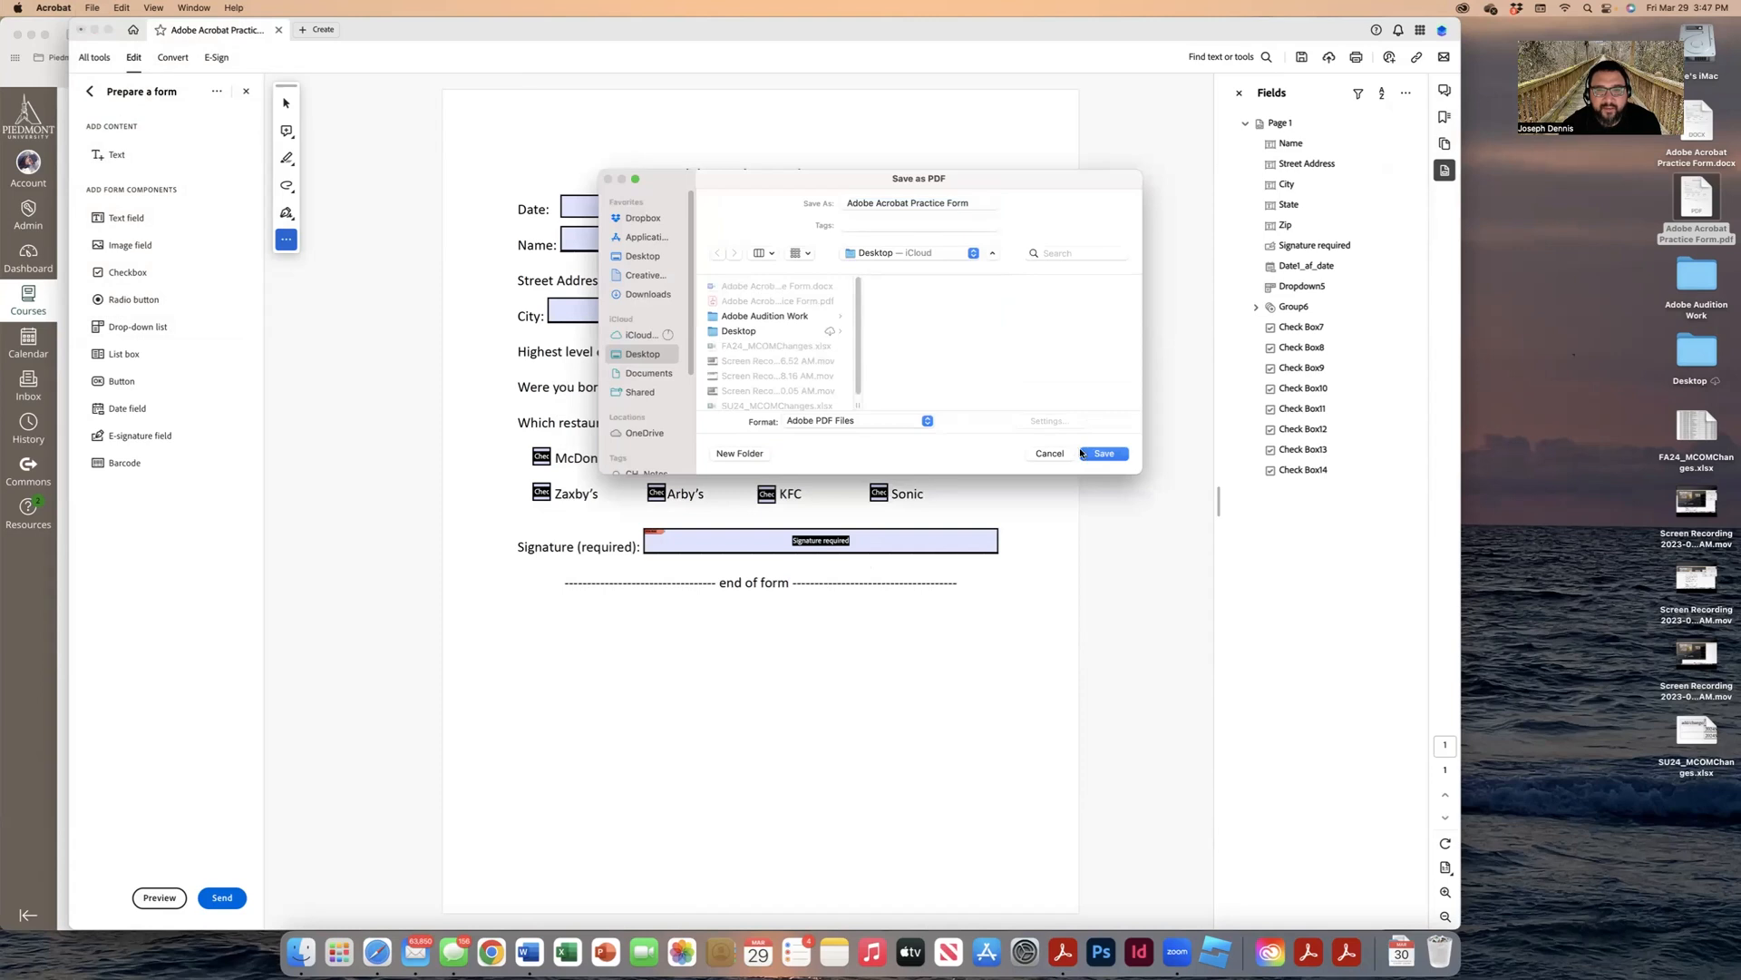
left_click(1112, 455)
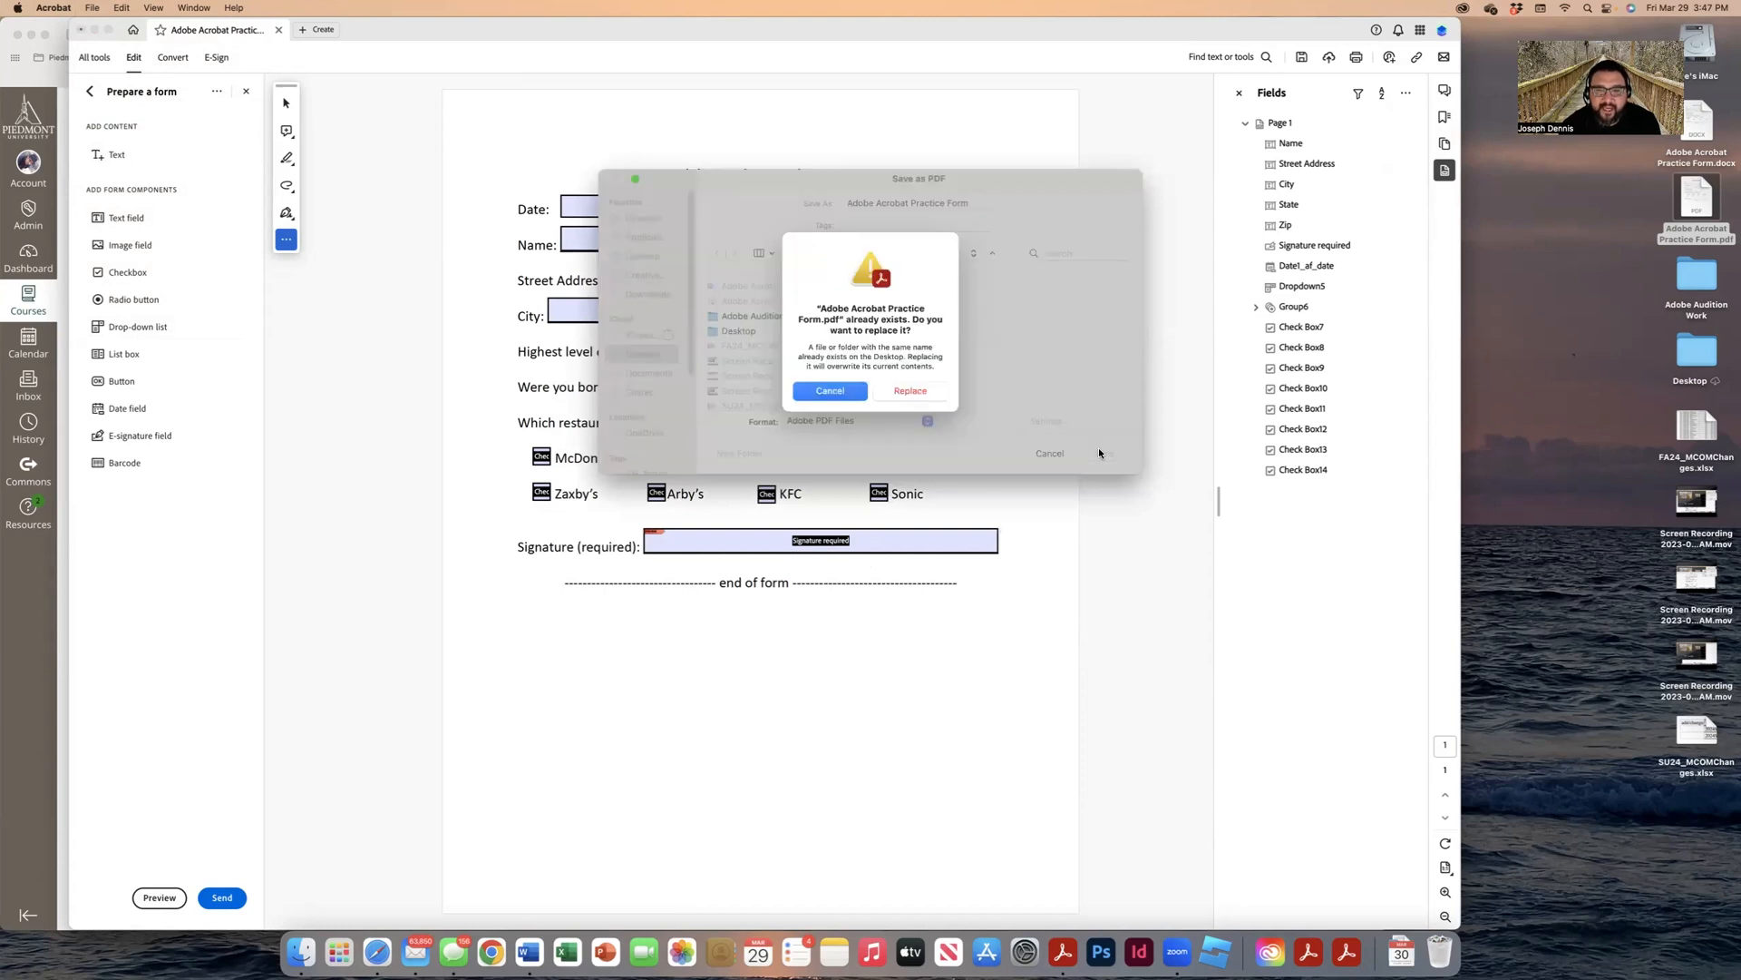
left_click(910, 390)
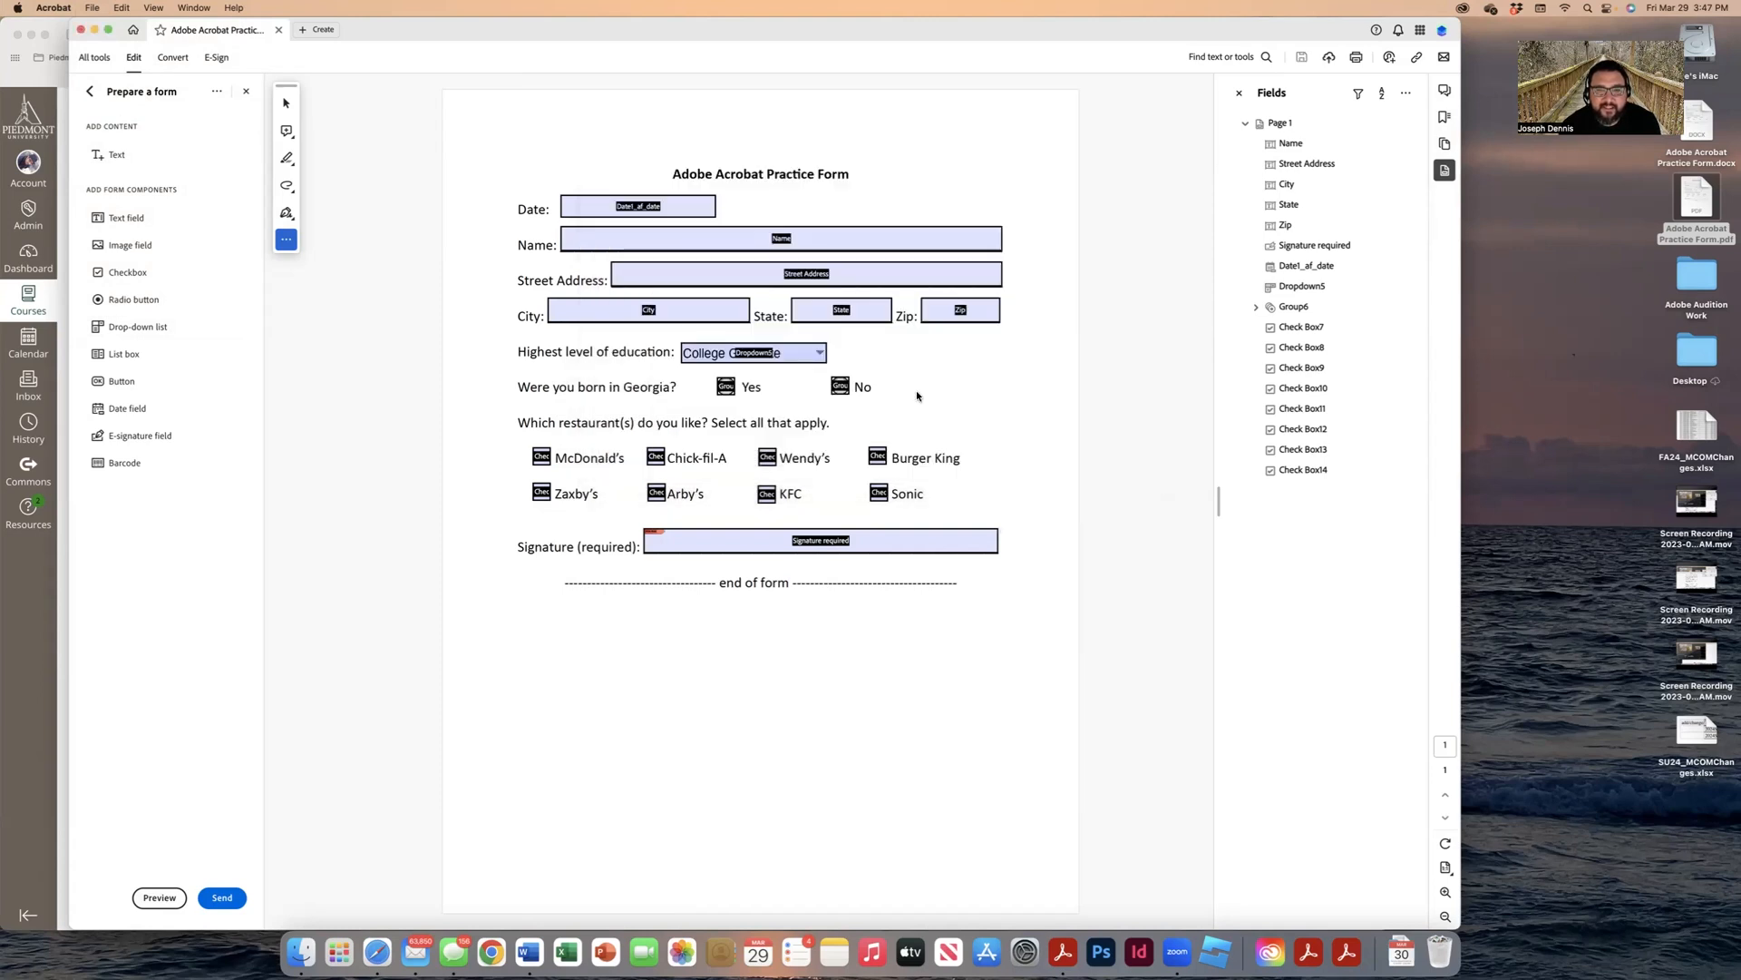
left_click(81, 30)
Step: Reopen the saved PDF from the Desktop and set the date to 03/29/2024
double_click(1695, 203)
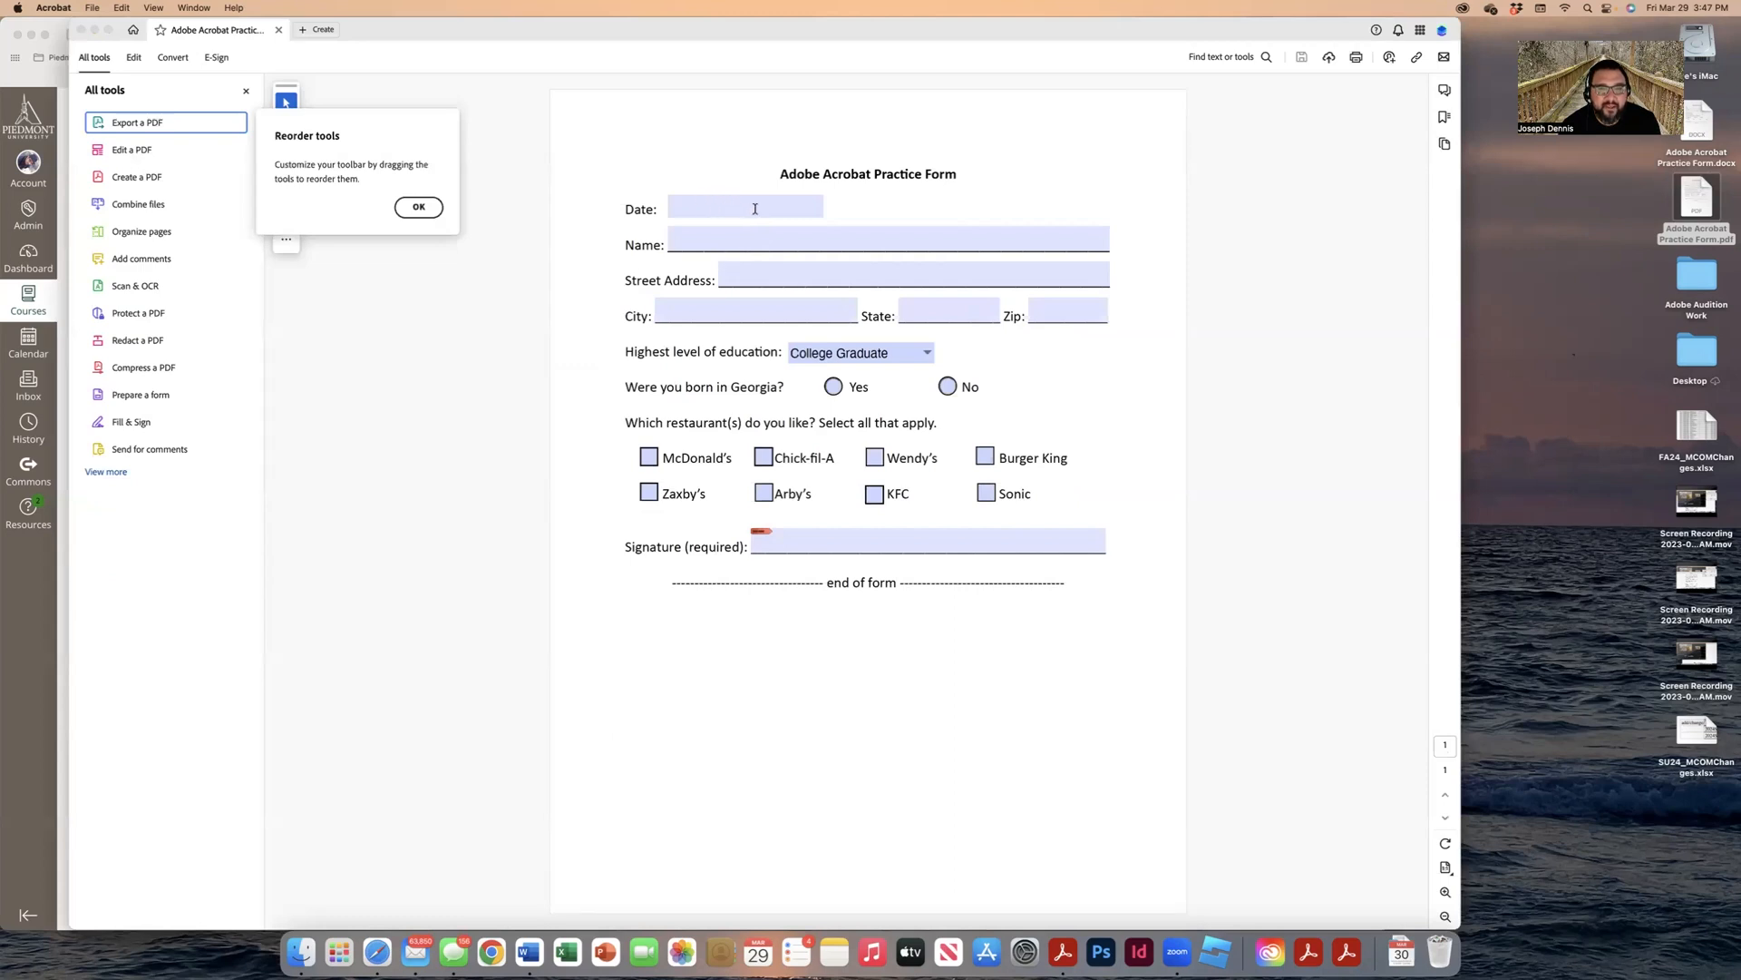
left_click(755, 208)
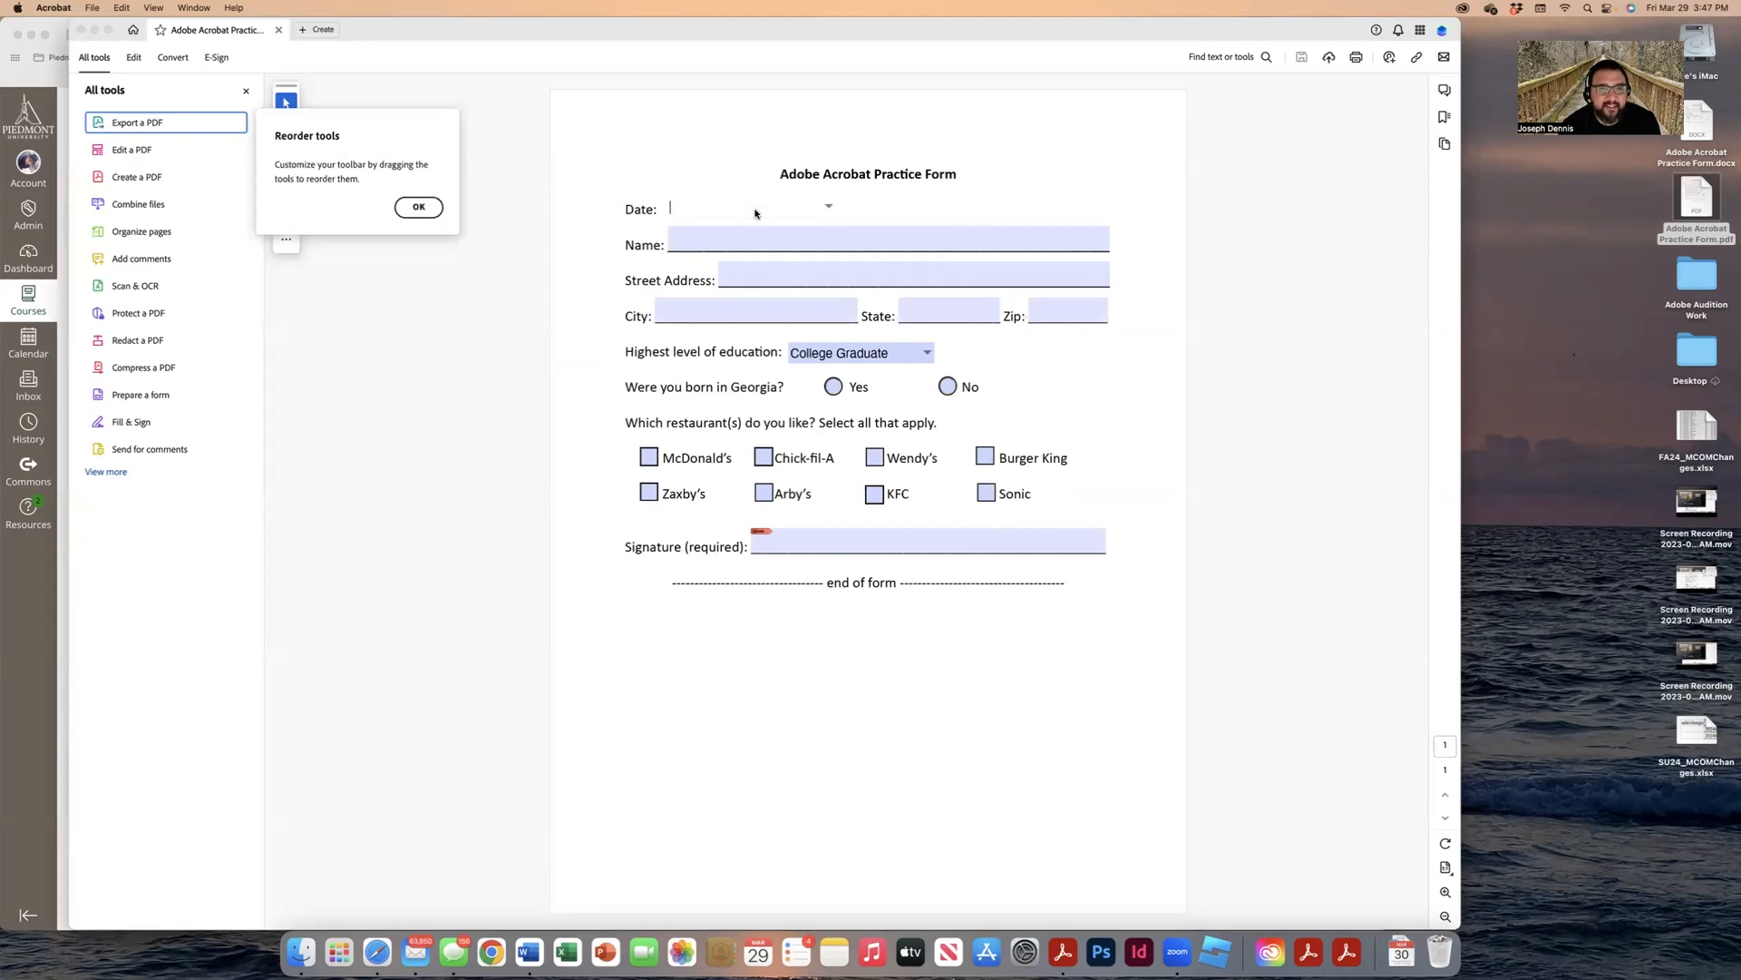
left_click(829, 210)
left_click(798, 205)
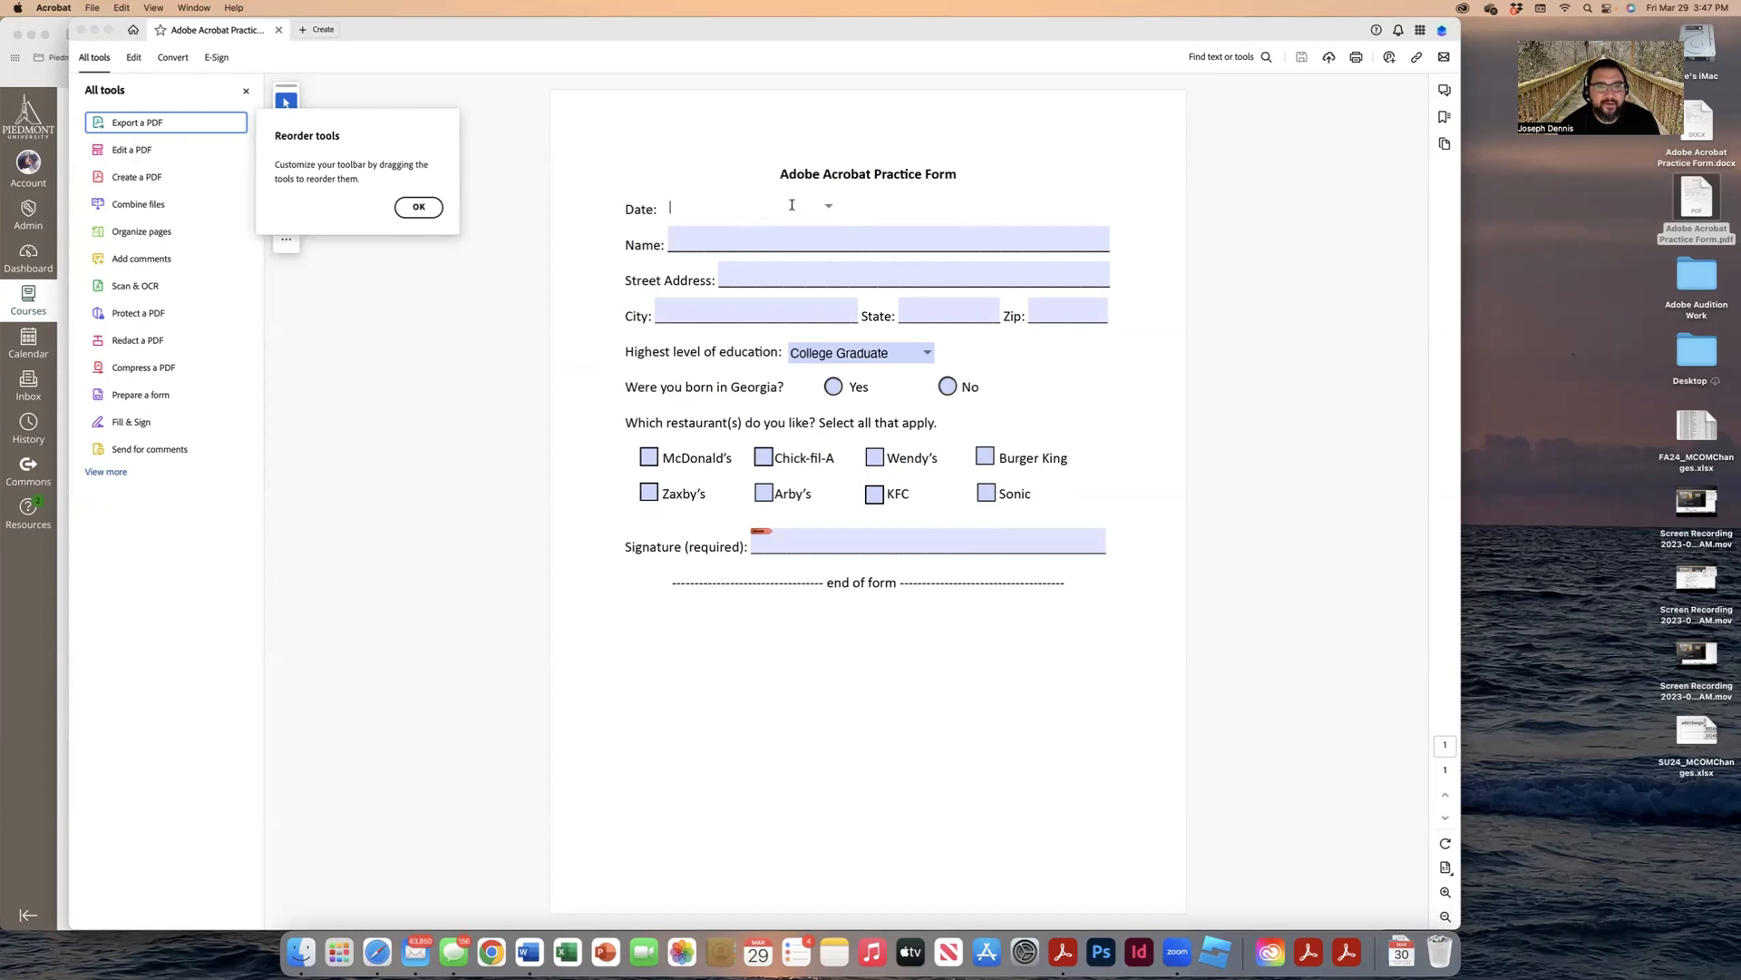
left_click(433, 207)
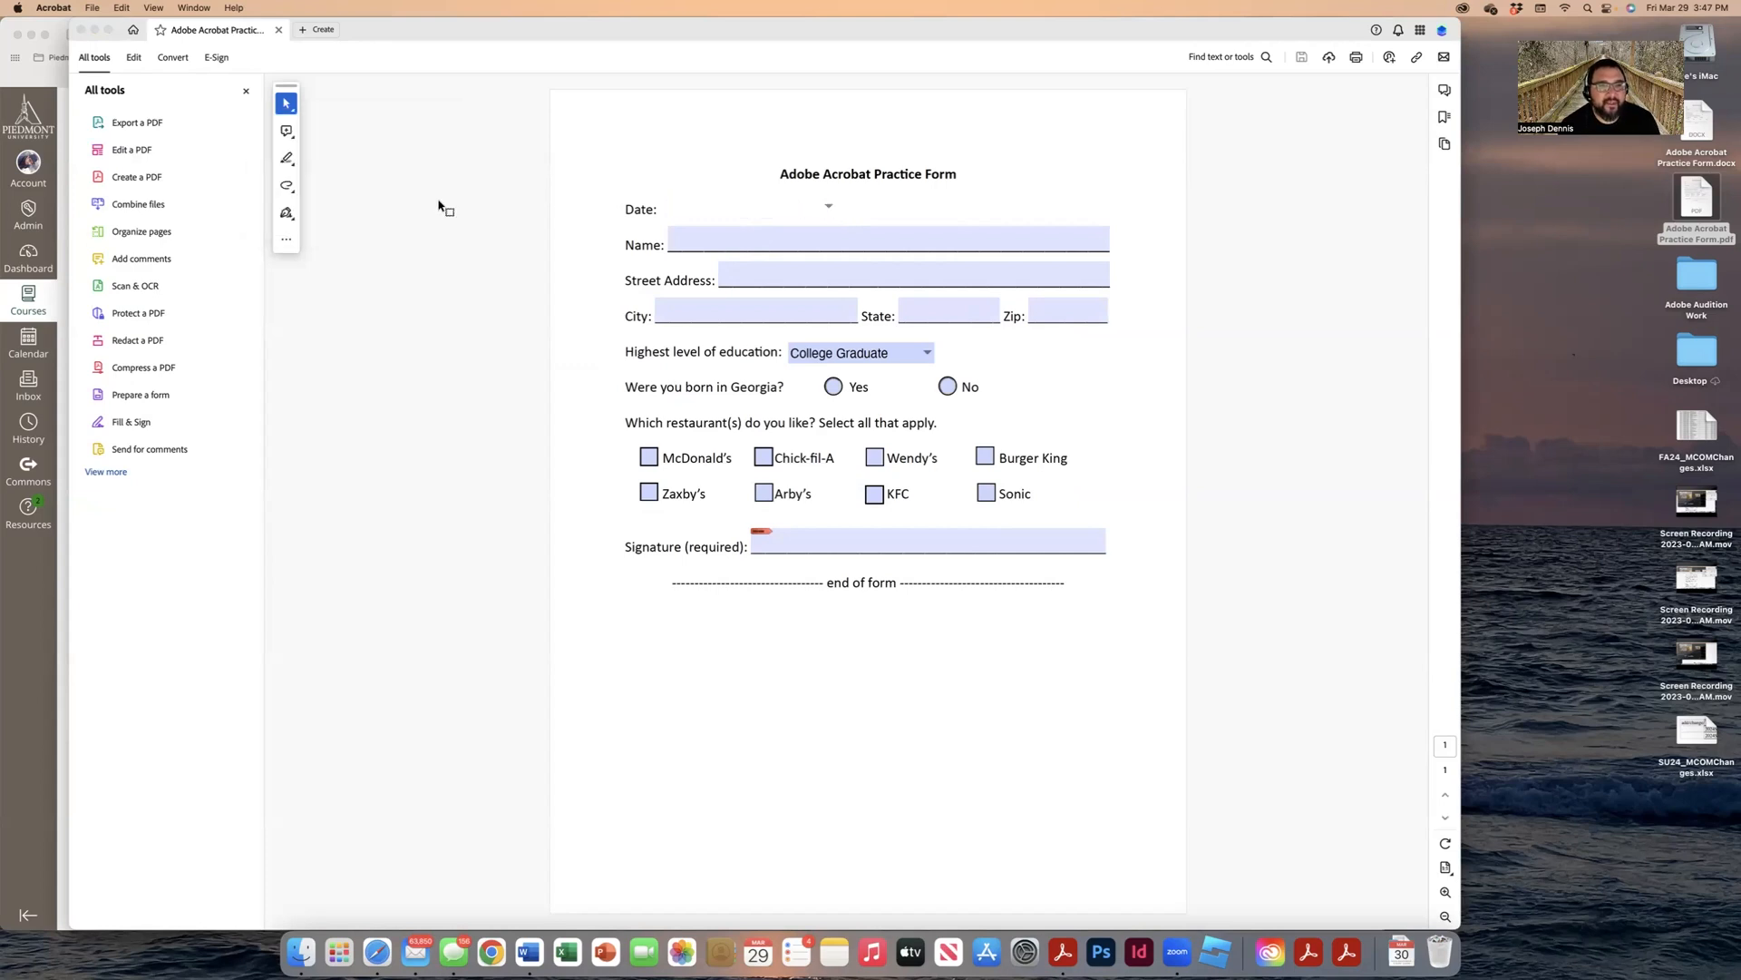
left_click(827, 207)
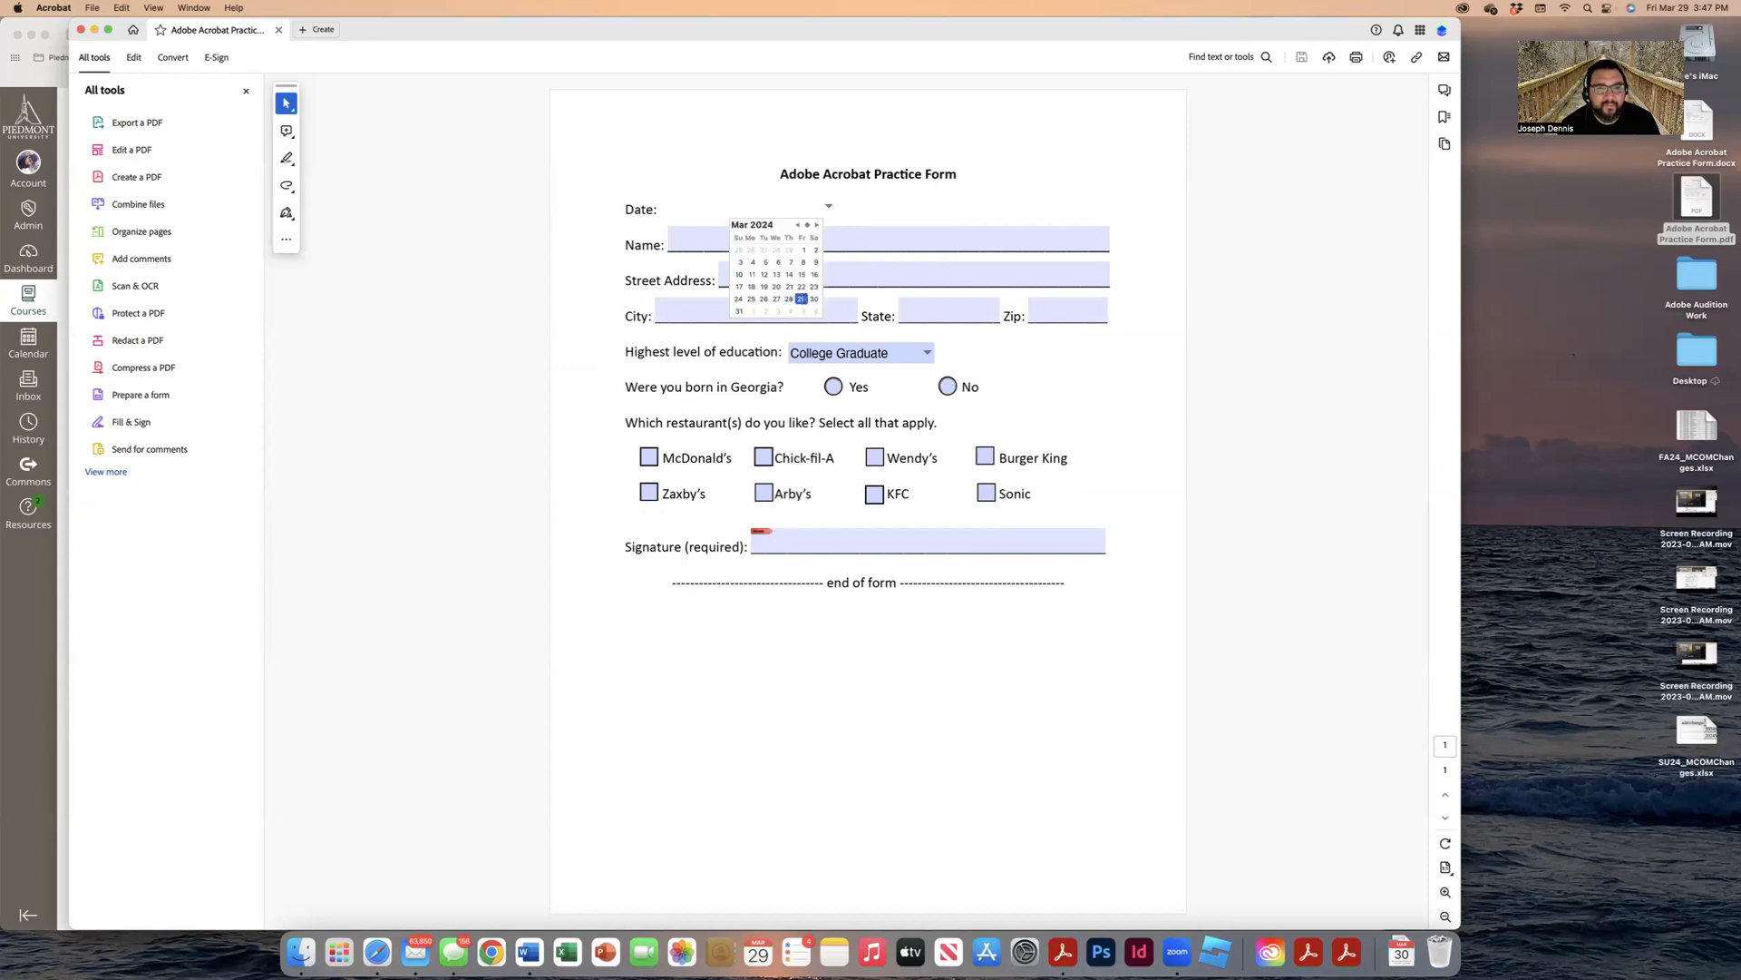
left_click(802, 298)
key("Tab")
key("Tab")
key("Tab")
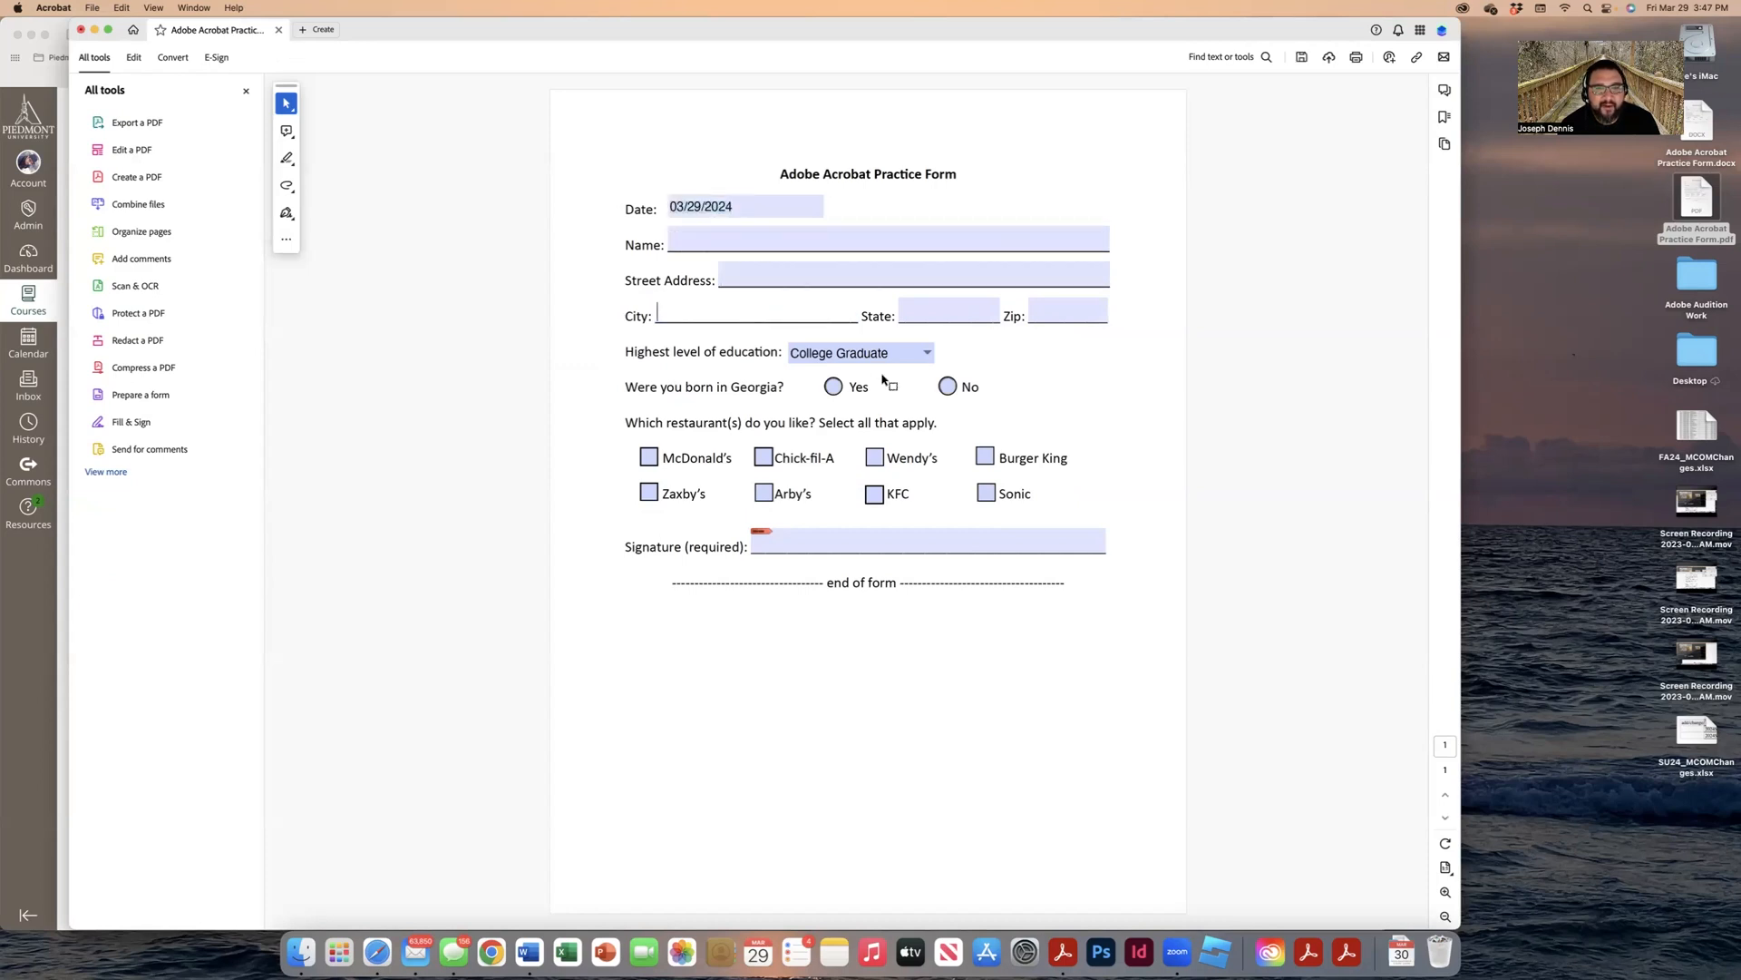
Step: Keep College Graduate for education, answer No for Georgia, and tick Sonic
left_click(926, 353)
left_click(1038, 363)
left_click(947, 386)
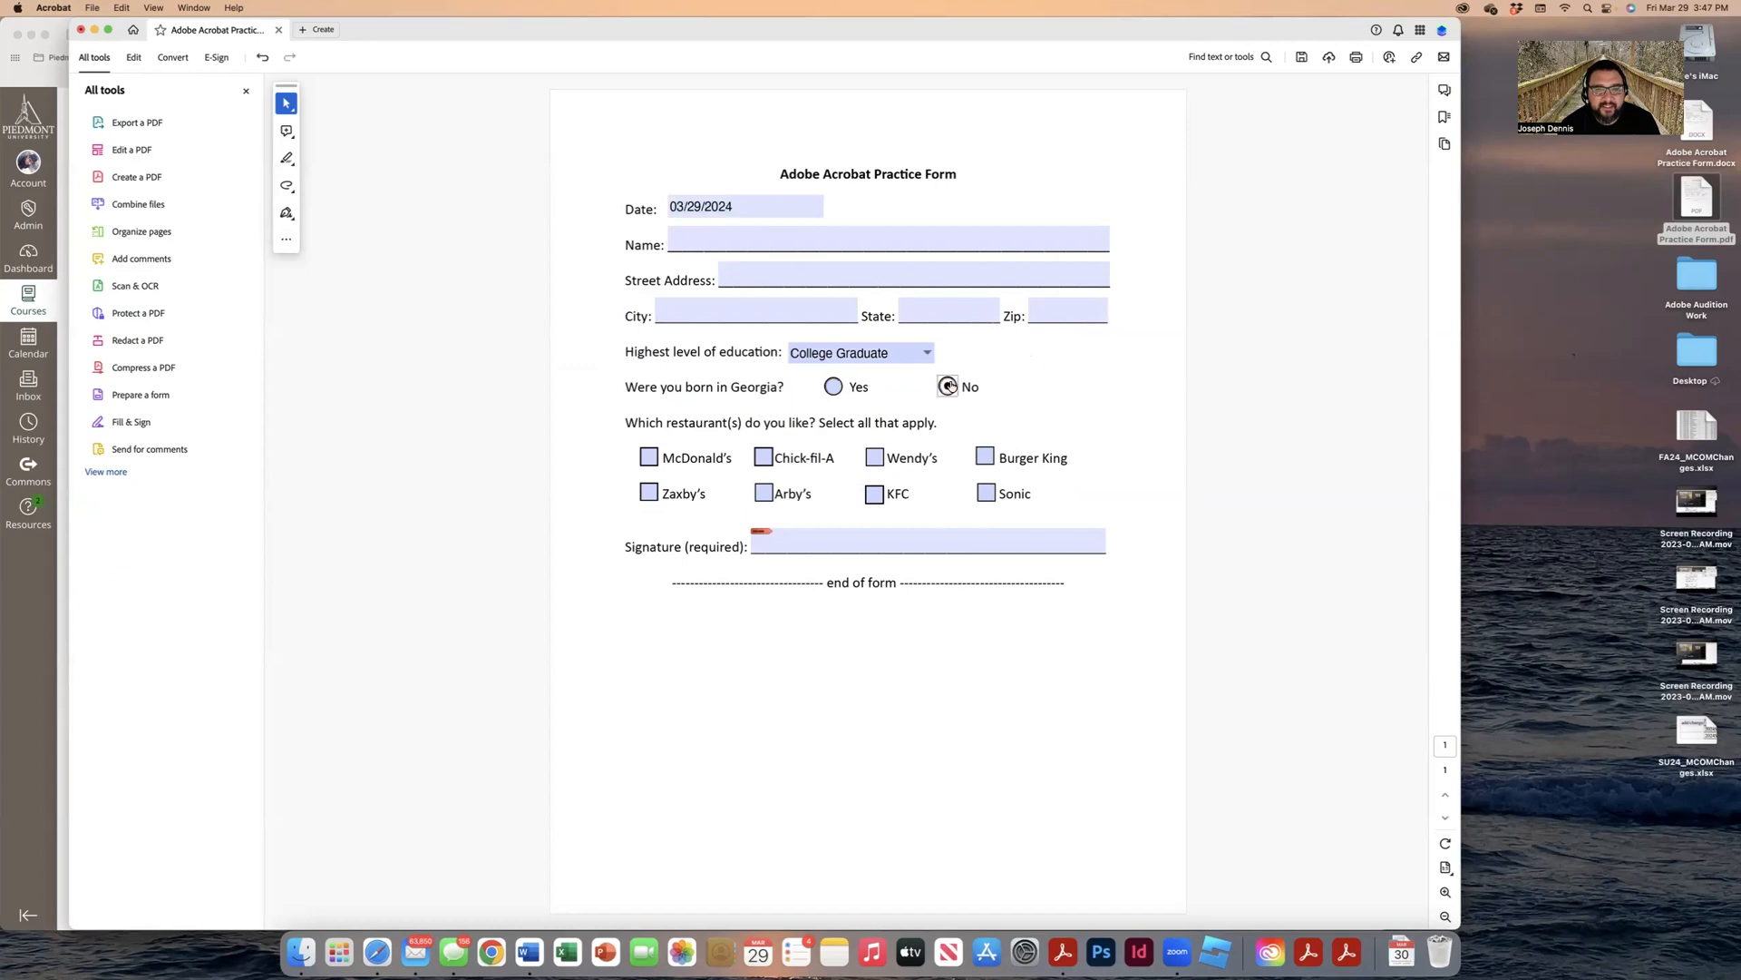
left_click(988, 491)
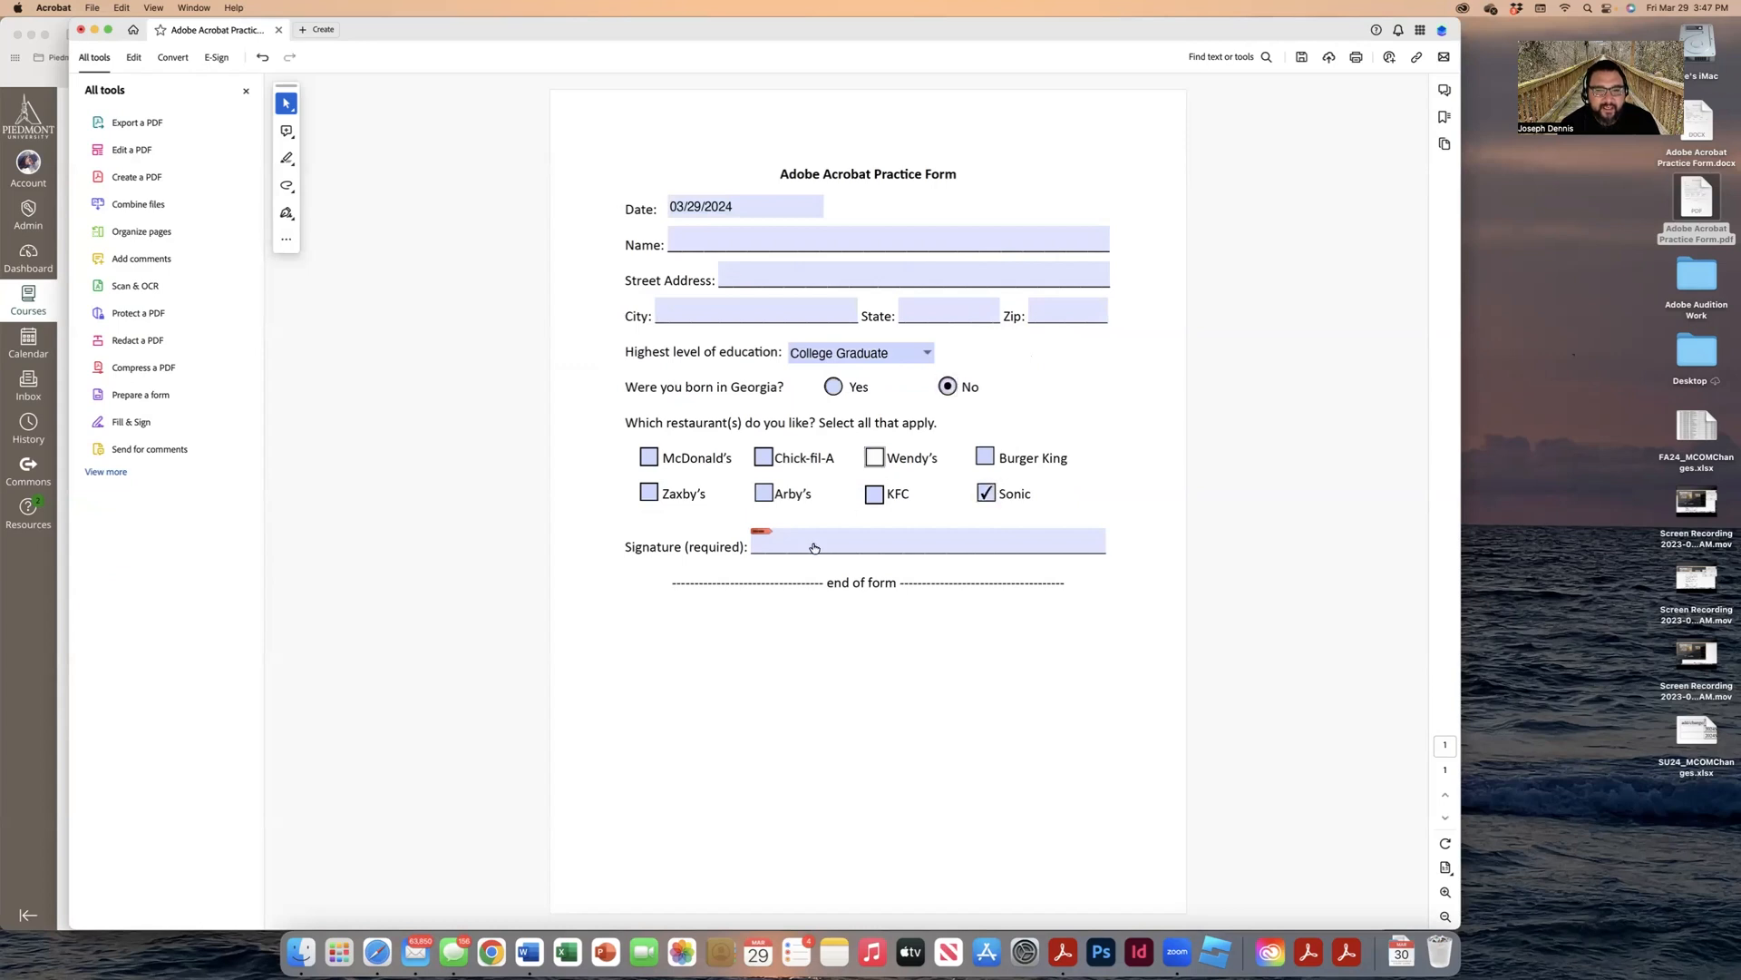
Step: Try signing, cancel the digital ID setup, then open the Acrobat Project assignment in Canvas
left_click(845, 550)
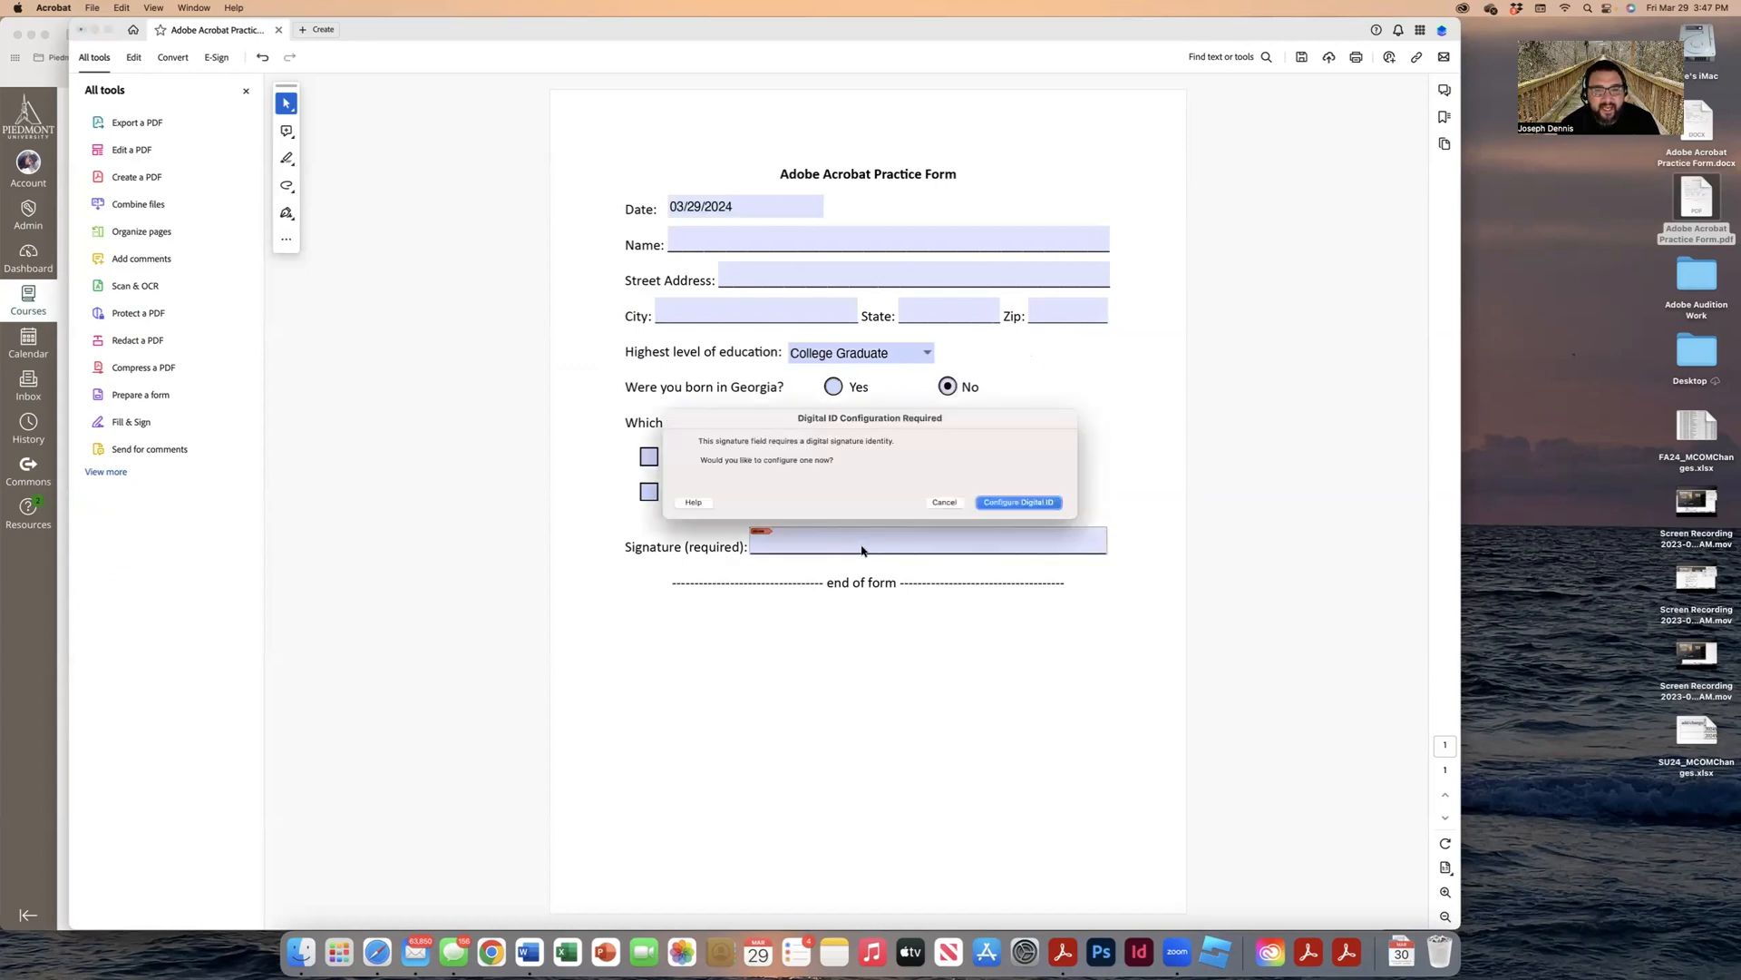
left_click(1011, 505)
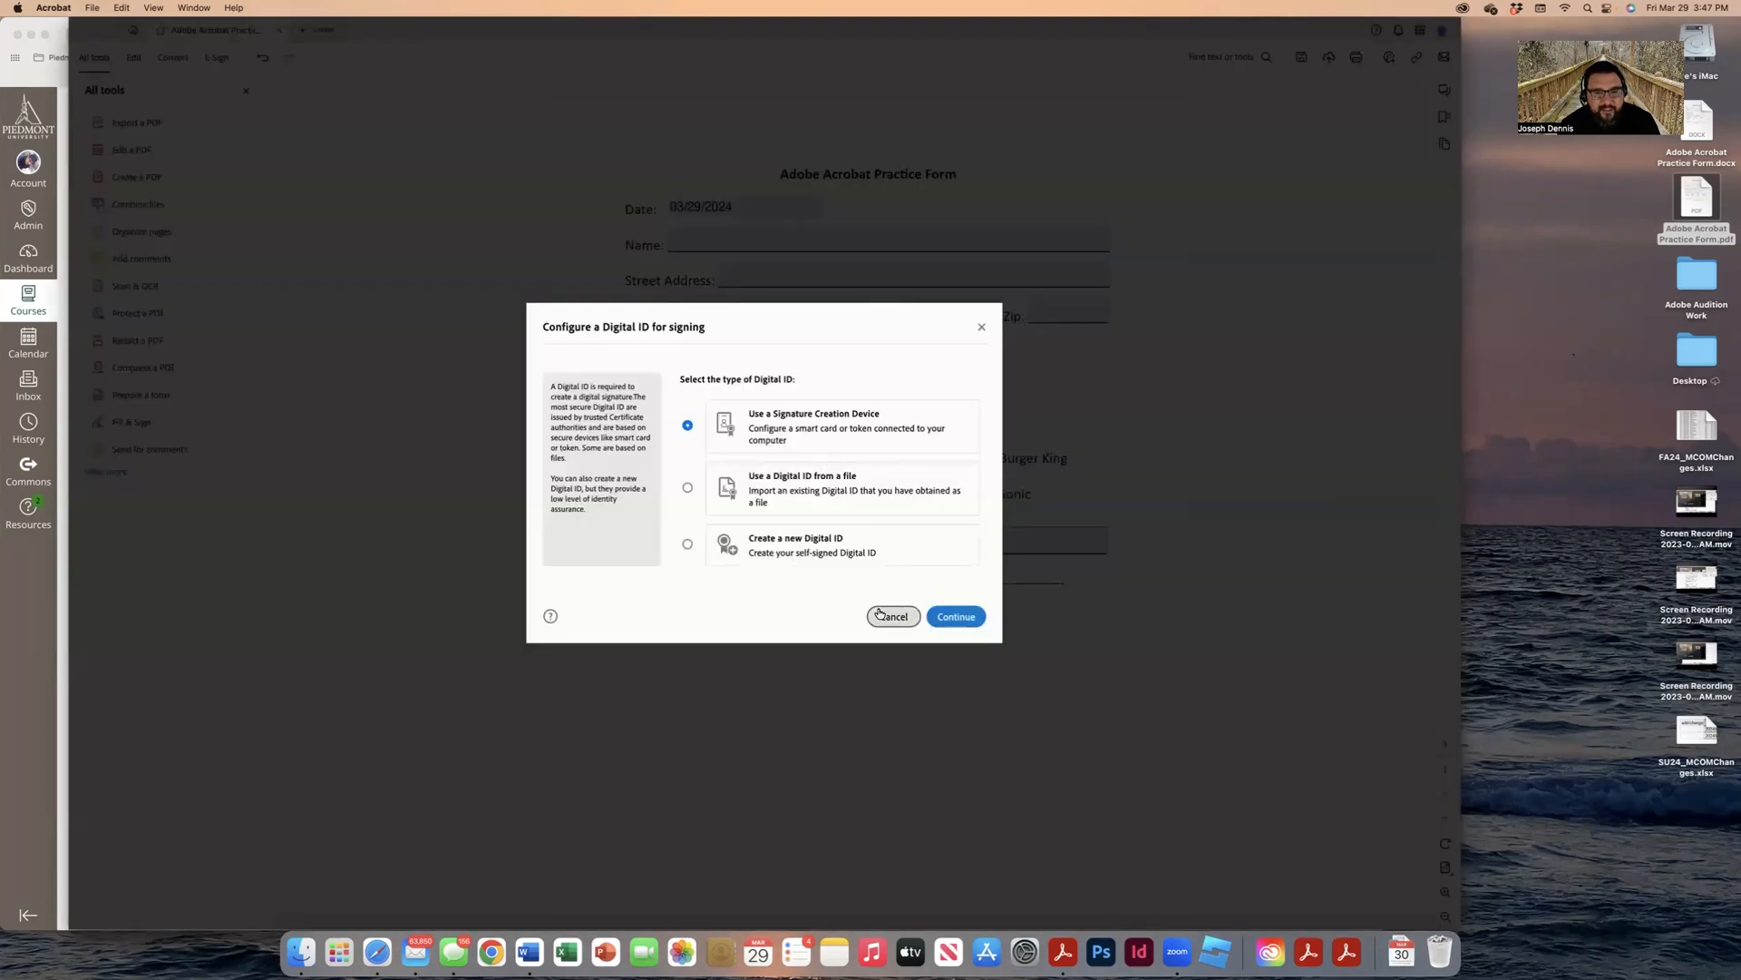
left_click(887, 613)
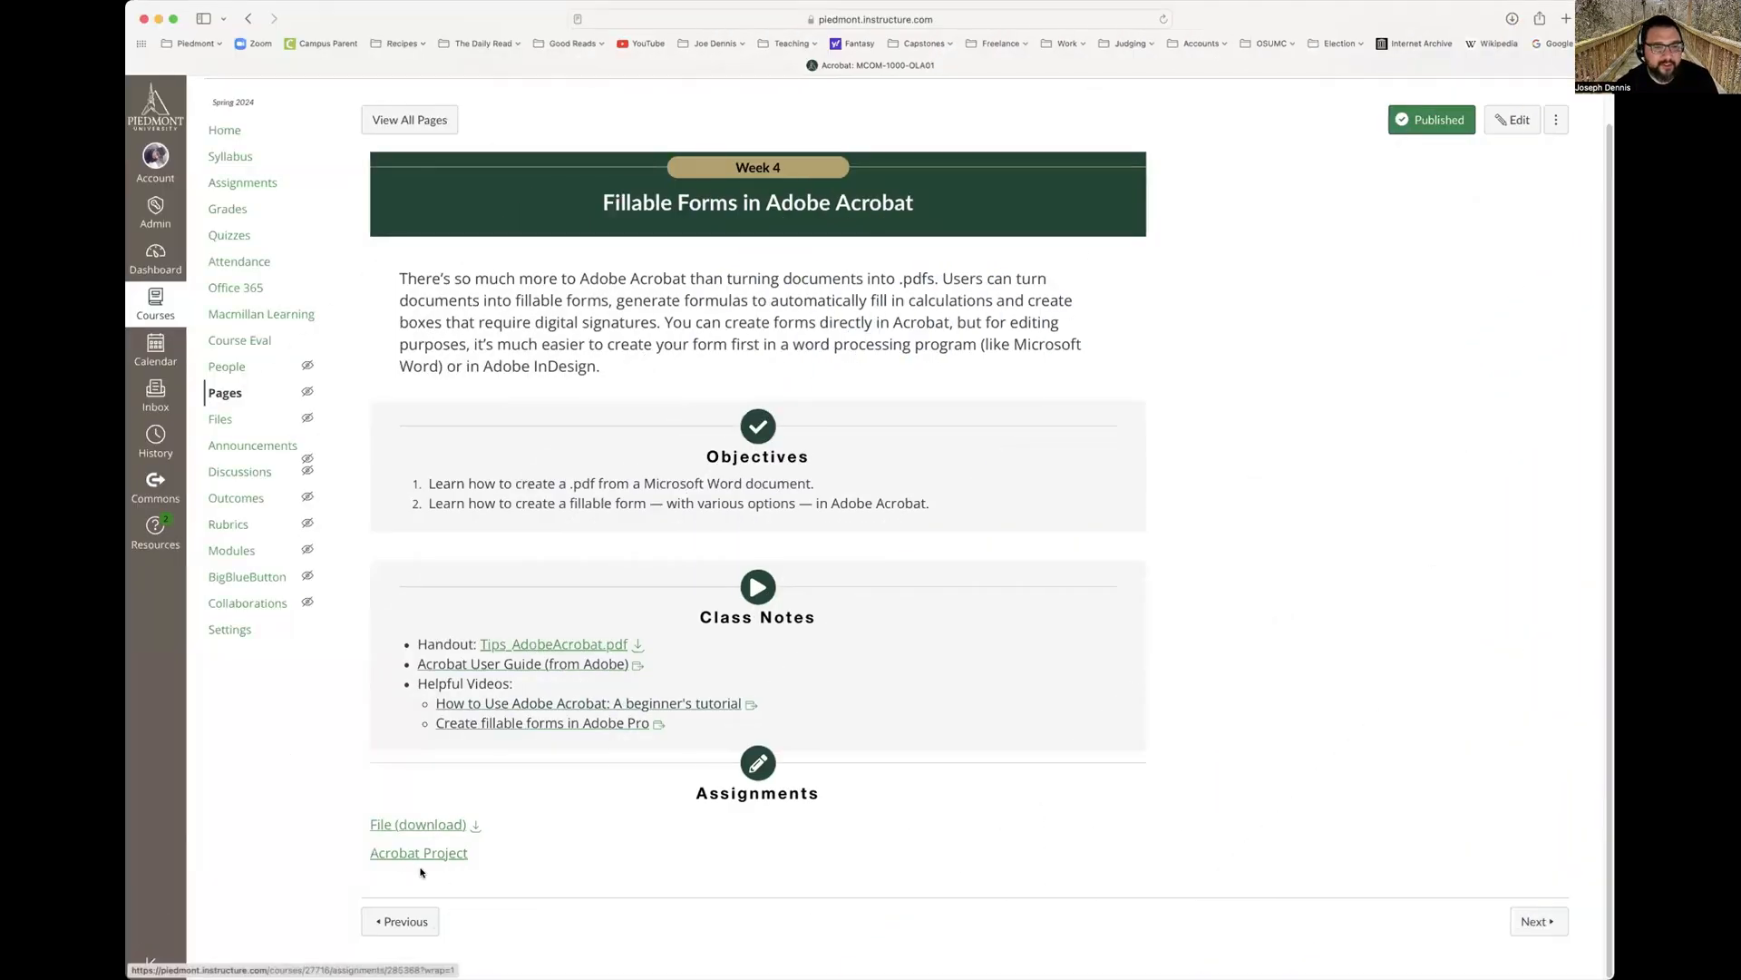
left_click(422, 853)
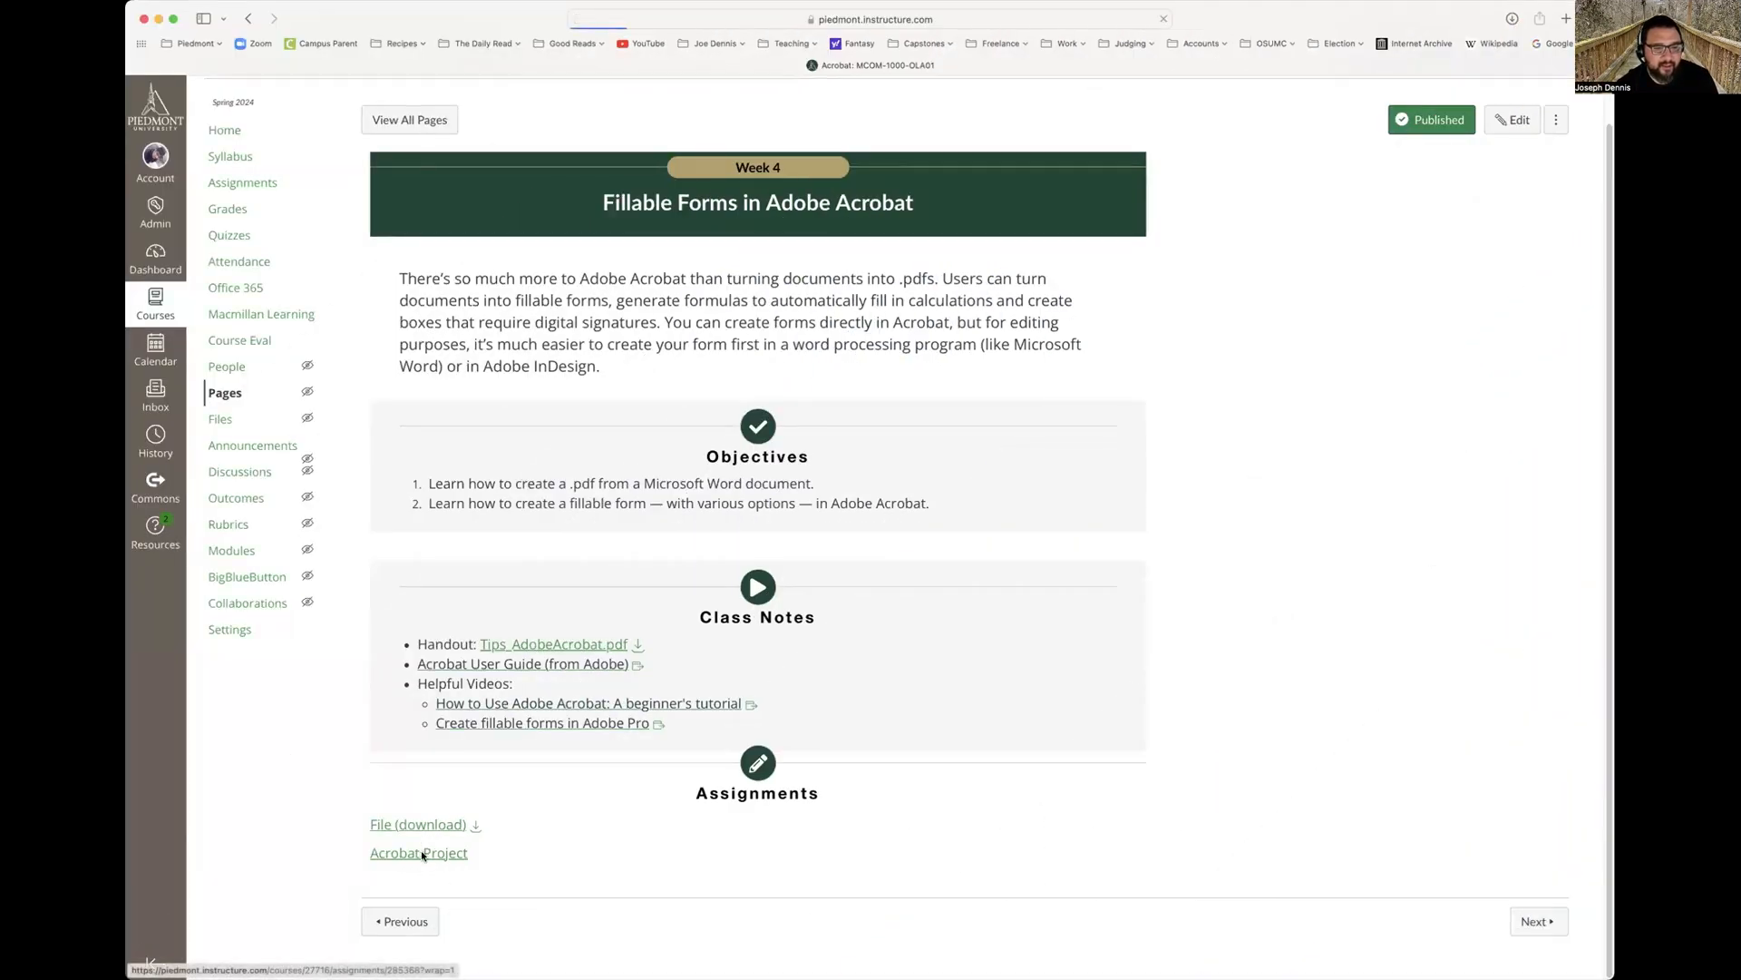